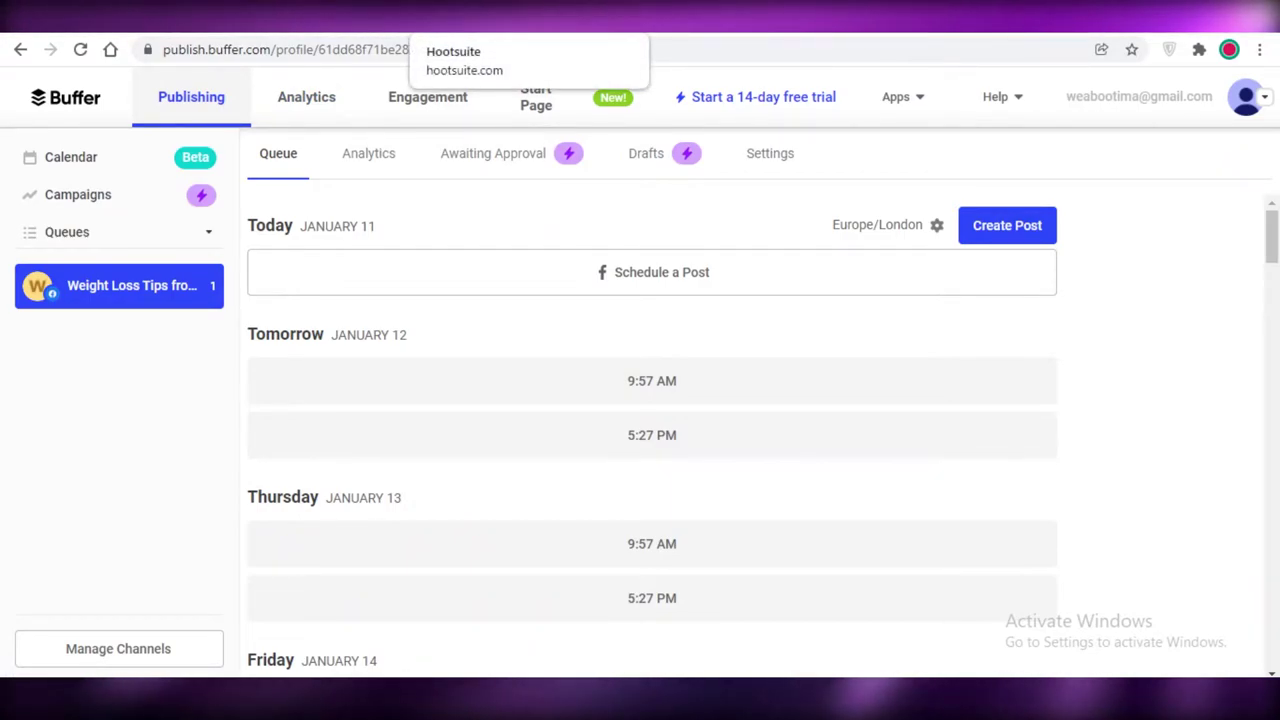
- Review the Hootsuite upgrade plans and their core features, and return to the Buffer publishing queue
{"action": "left_click", "coordinate": [55, 110]}
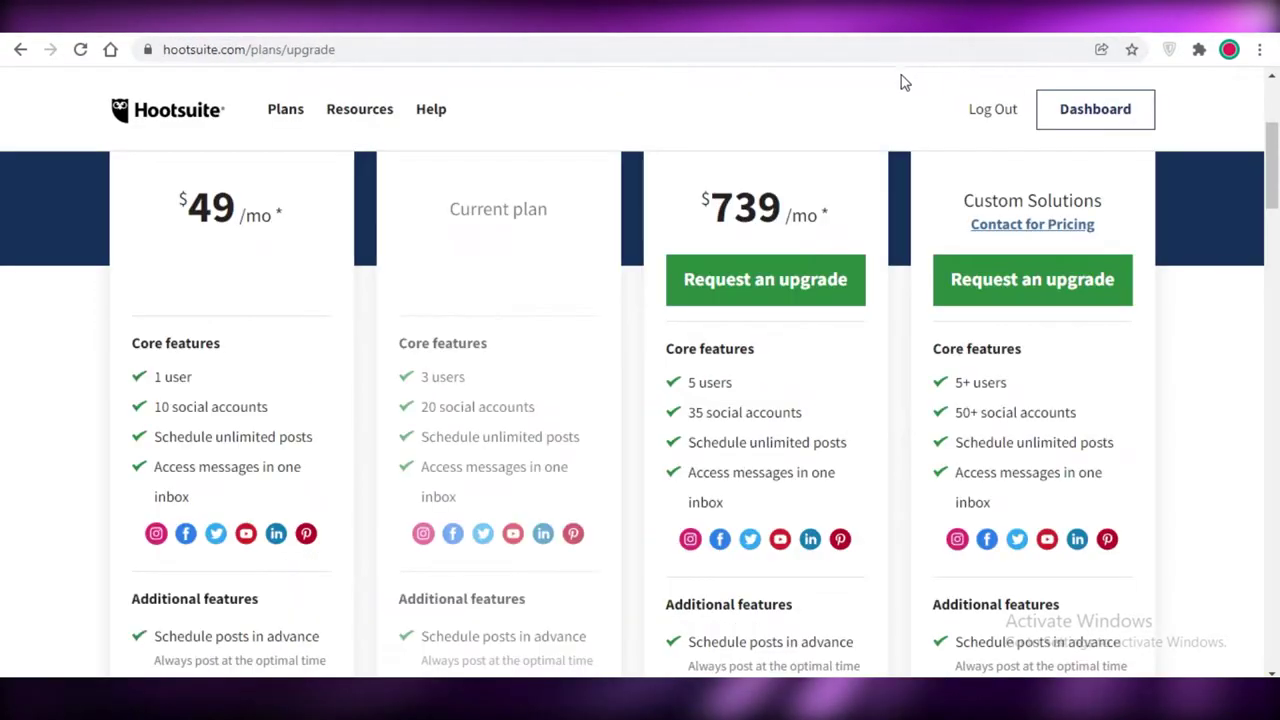
{"action": "scroll", "coordinate": [871, 309], "scroll_direction": "up", "scroll_amount": 4}
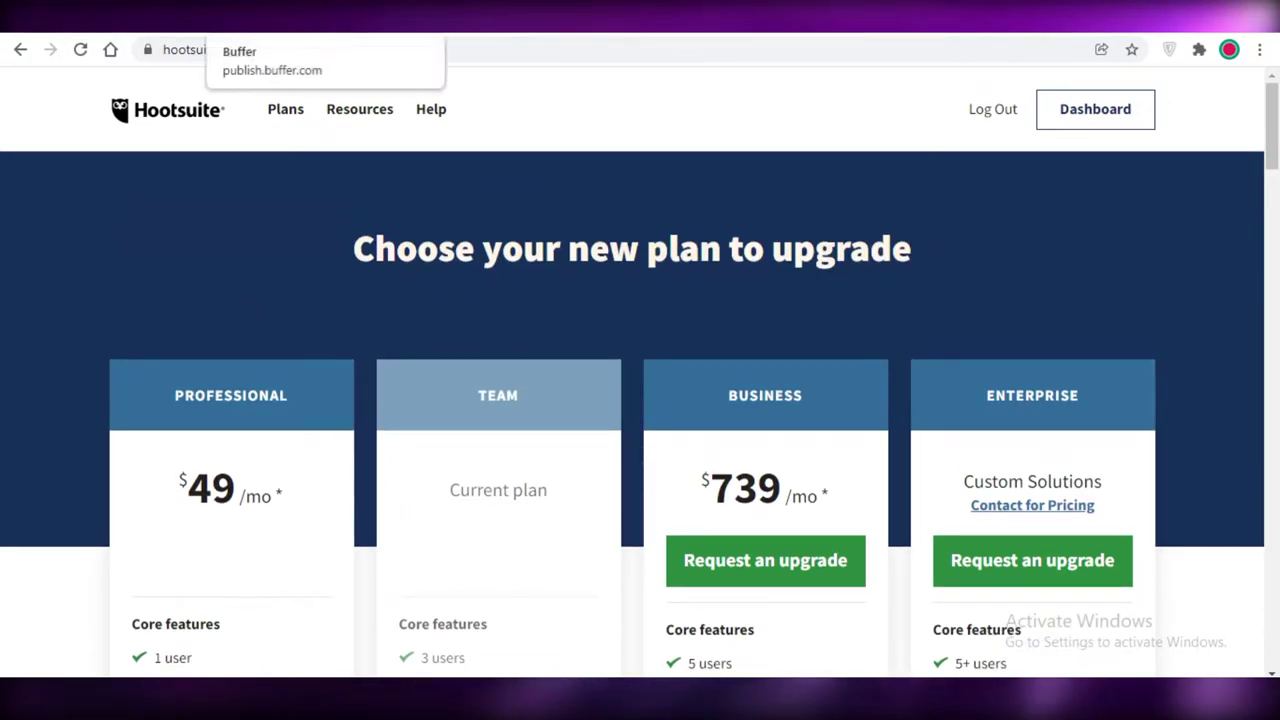
{"action": "key", "text": "ctrl+Tab"}
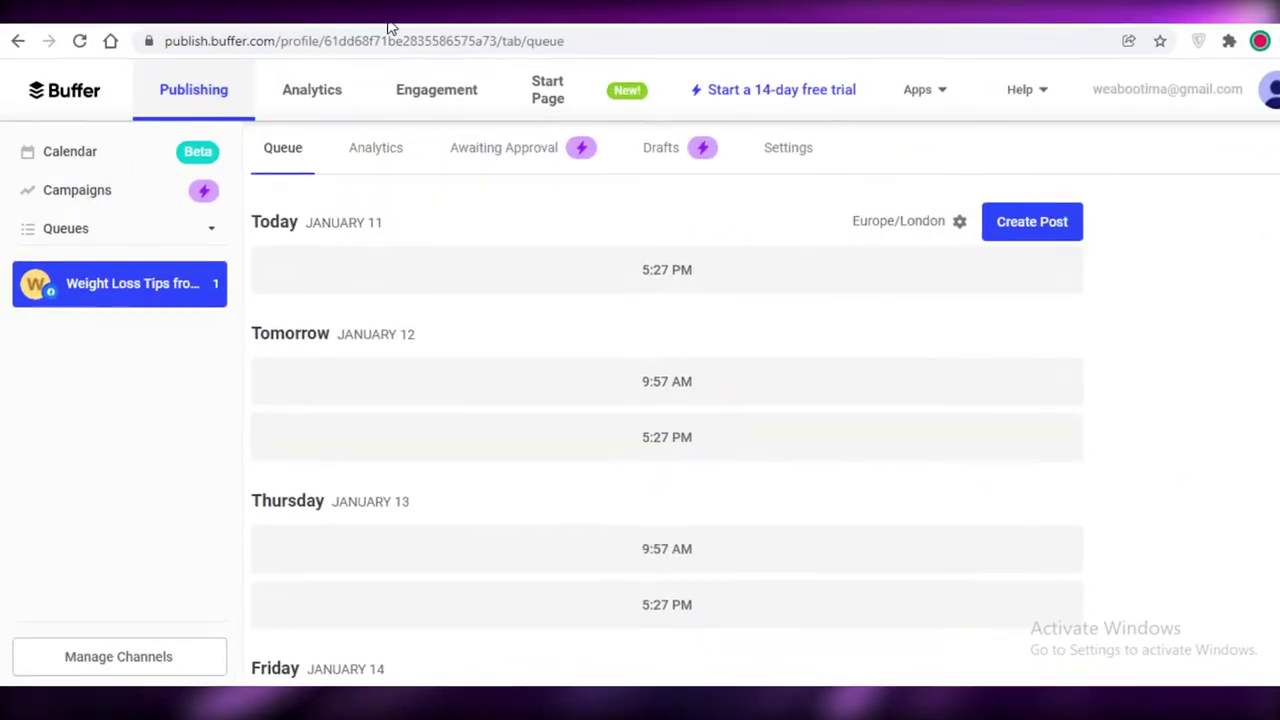
- Look through the upcoming daily posting slots in the Weight Loss Tips channel's queue
{"action": "mouse_move", "coordinate": [538, 563]}
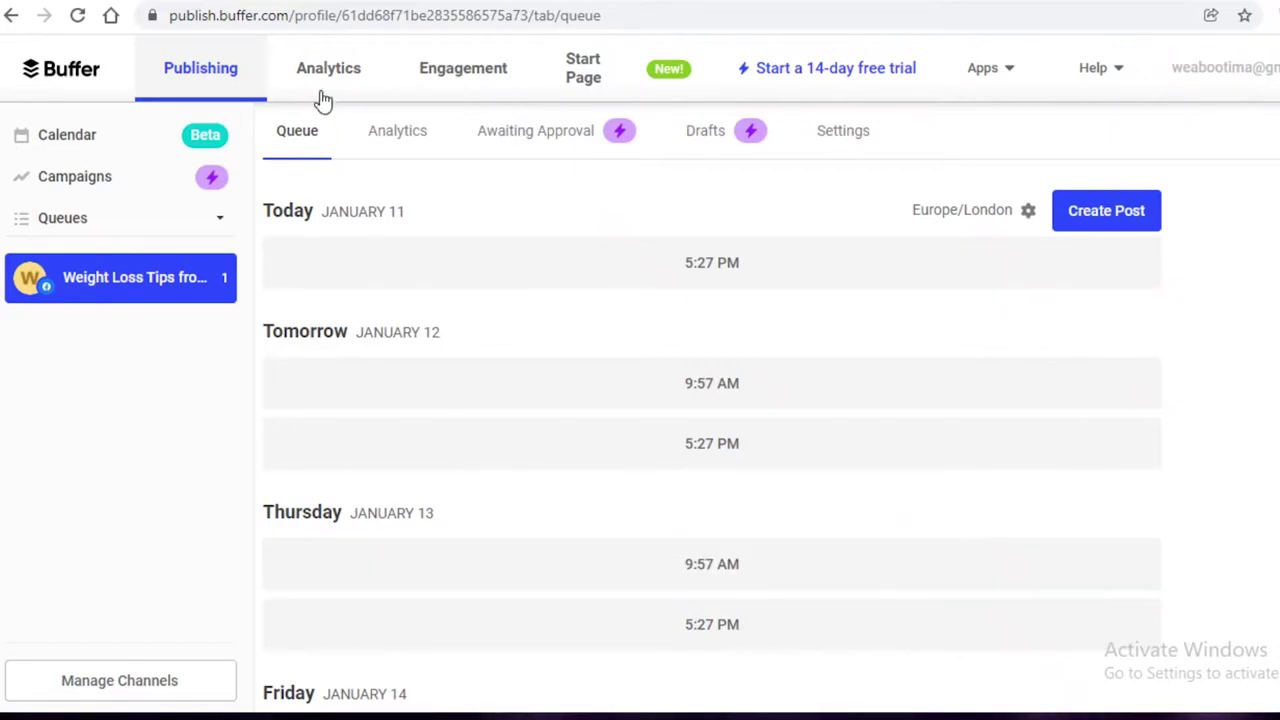
{"action": "scroll", "coordinate": [306, 234], "scroll_direction": "down", "scroll_amount": 10}
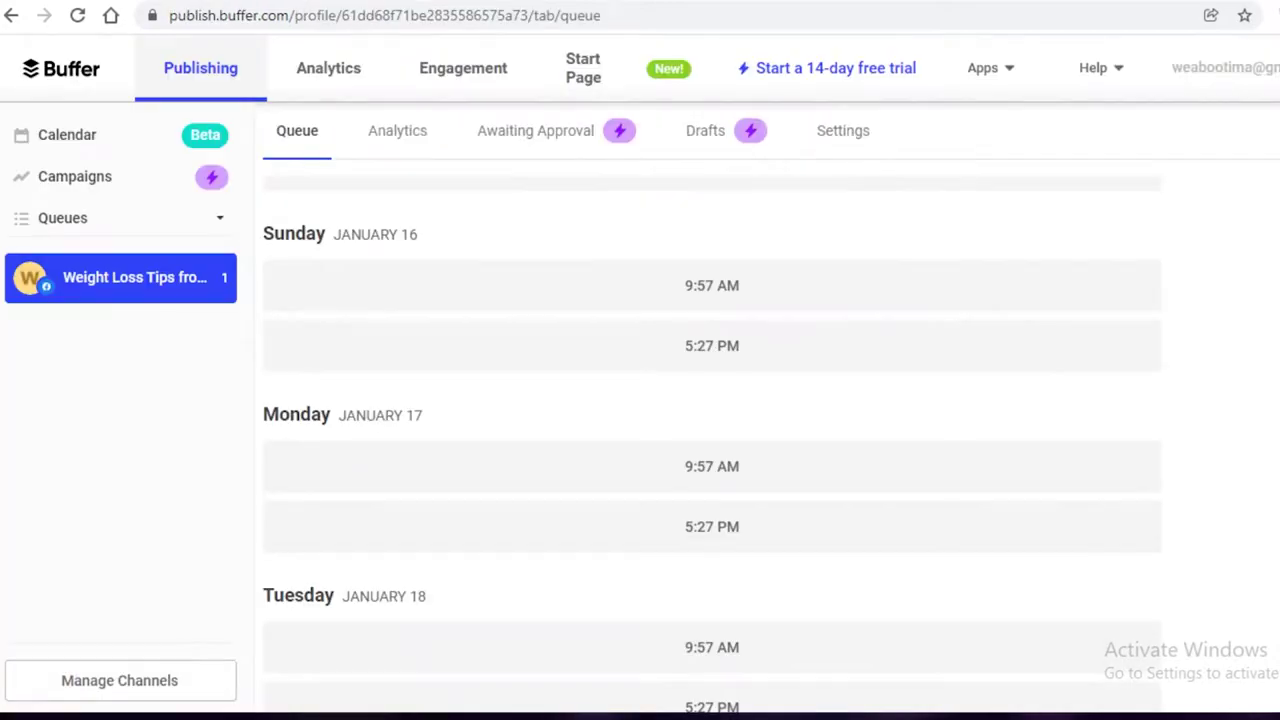
{"action": "scroll", "coordinate": [380, 397], "scroll_direction": "up", "scroll_amount": 10}
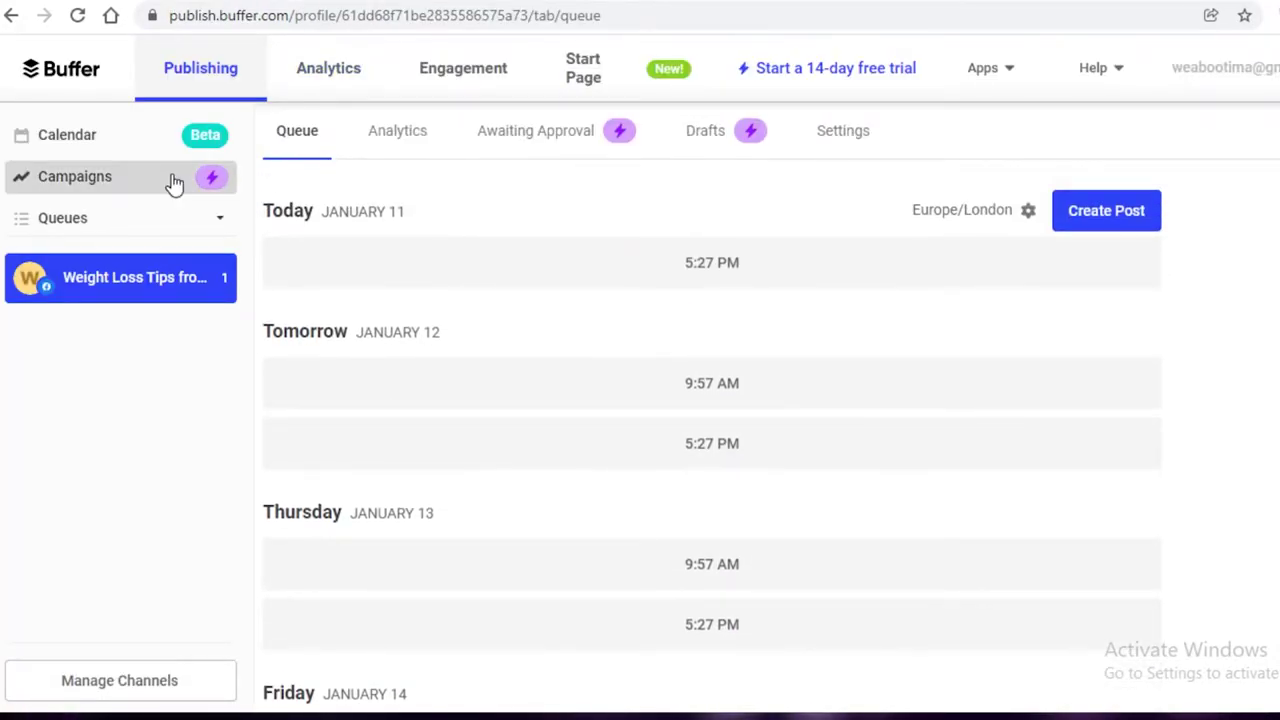
- View the Campaigns overview, and open the weekly calendar to examine its scheduled posts
{"action": "left_click", "coordinate": [172, 183]}
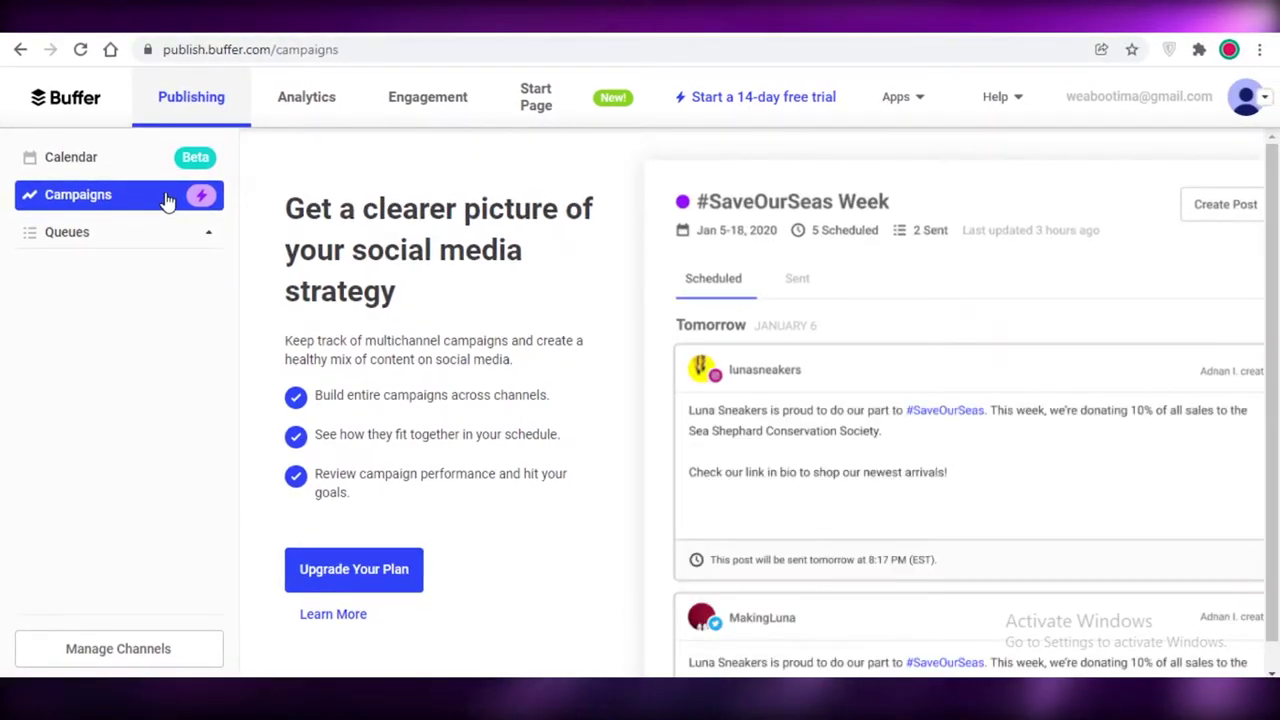
{"action": "left_click", "coordinate": [123, 162]}
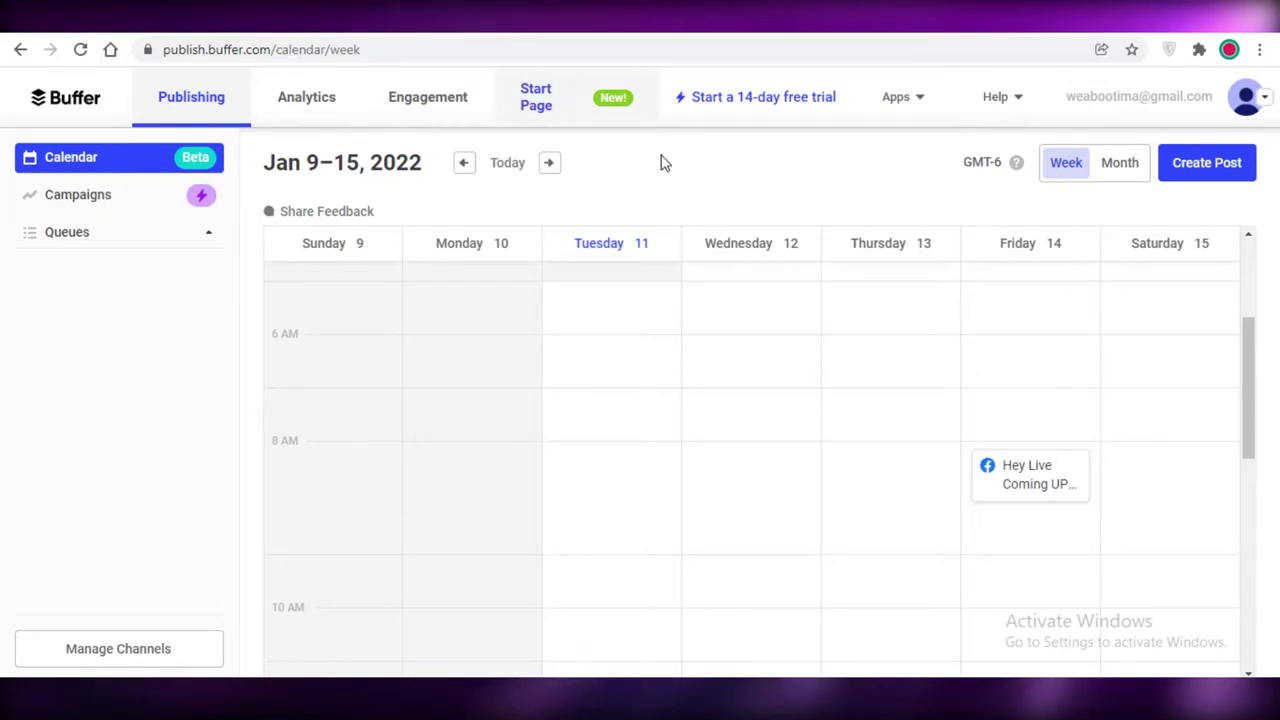
{"action": "scroll", "coordinate": [751, 383], "scroll_direction": "down", "scroll_amount": 3}
{"action": "scroll", "coordinate": [500, 320], "scroll_direction": "up", "scroll_amount": 1}
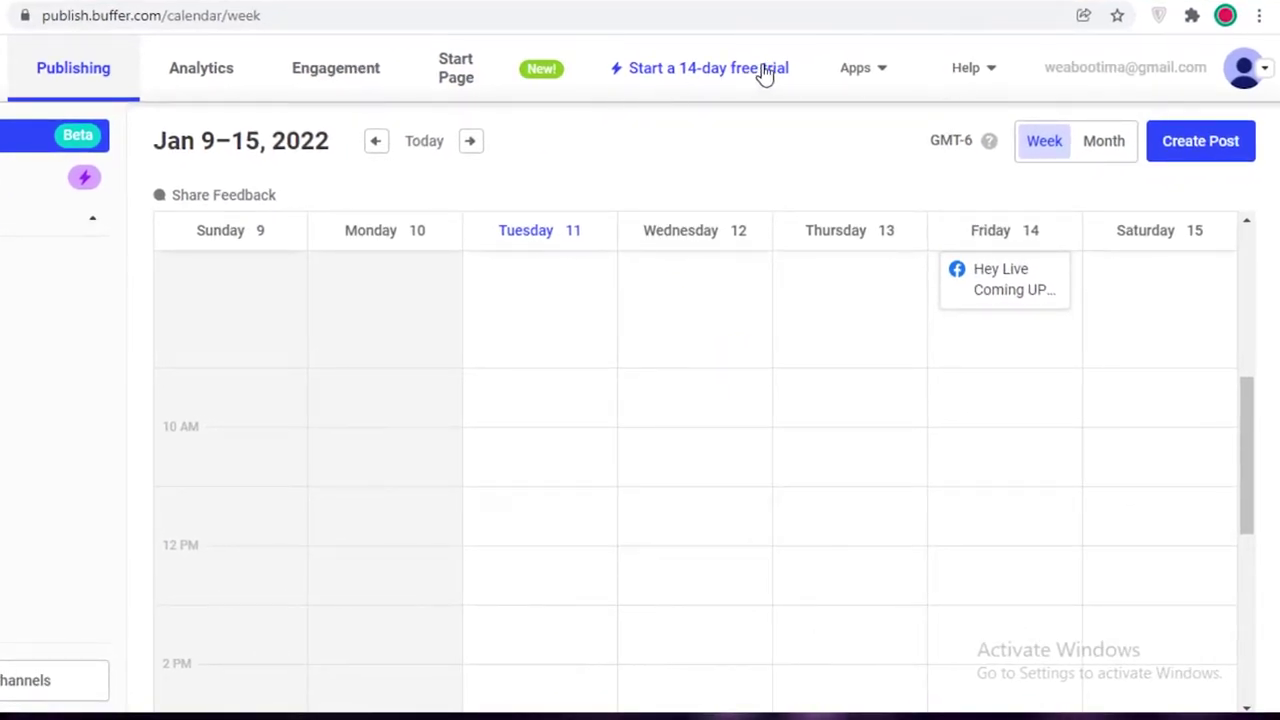
- Open Buffer's extras page and examine the available integrations, including the apps that connect through Zapier
{"action": "left_click", "coordinate": [890, 70]}
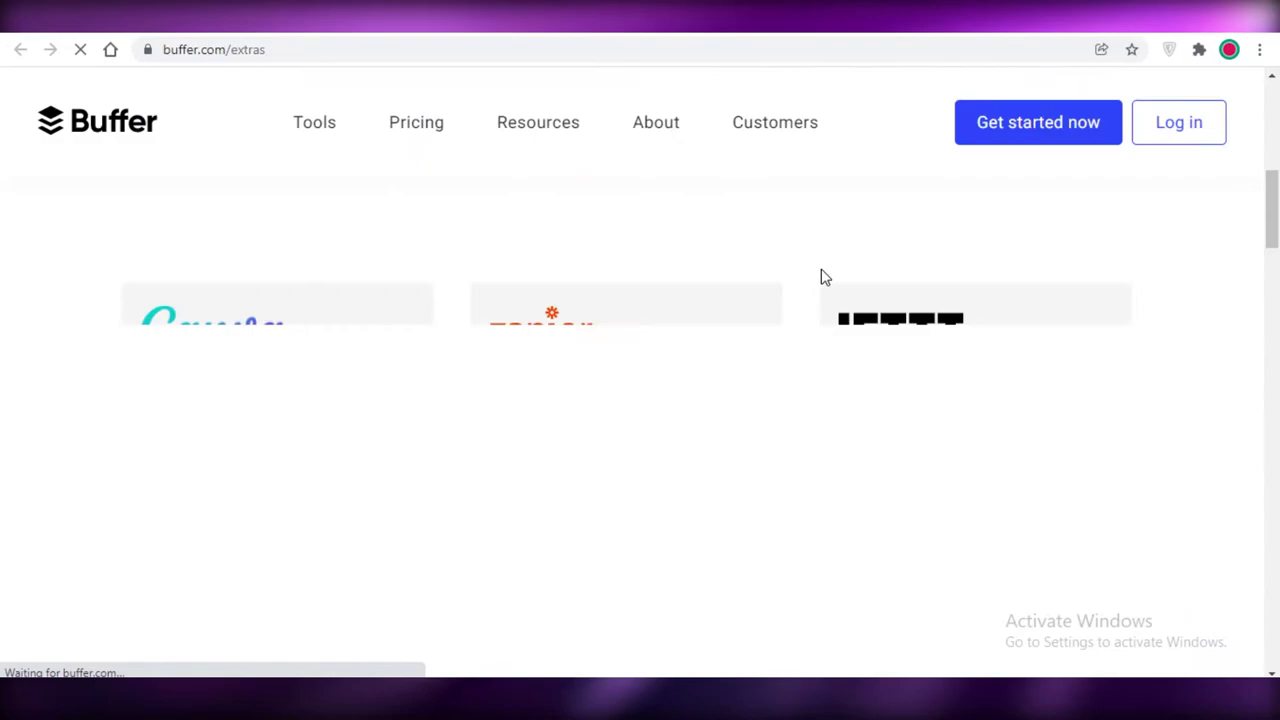
{"action": "scroll", "coordinate": [882, 275], "scroll_direction": "down", "scroll_amount": 15}
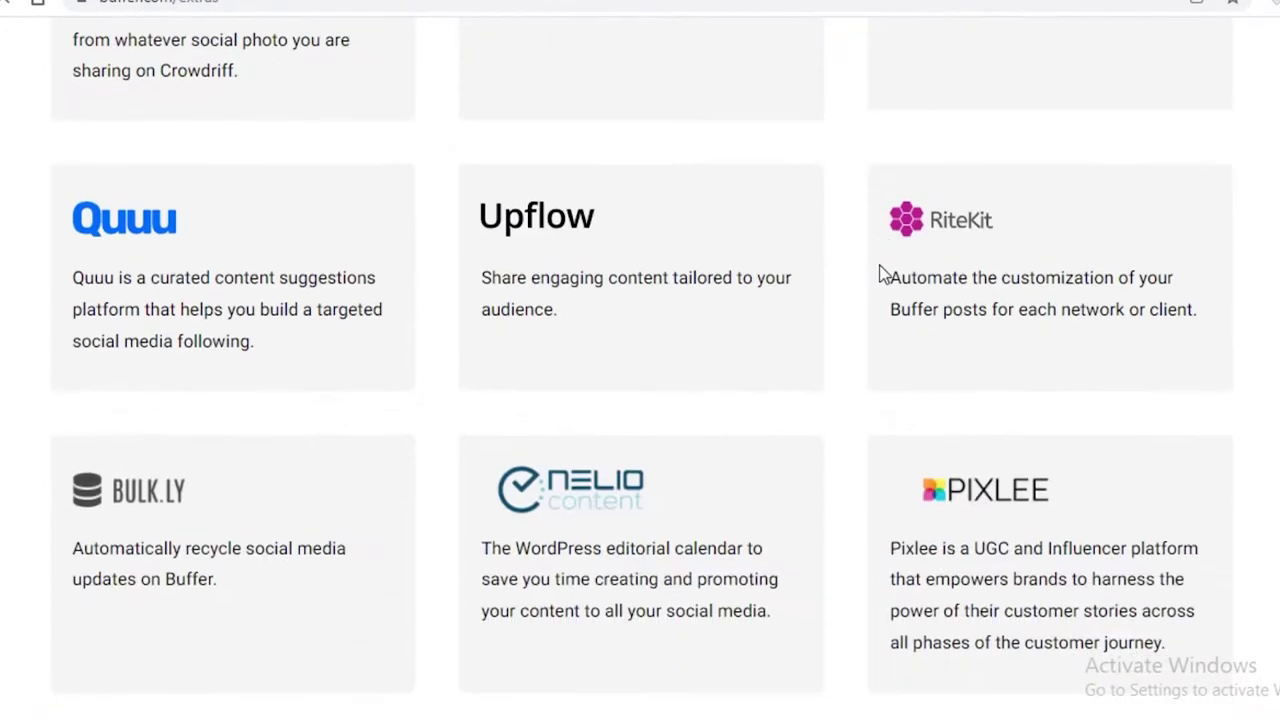
{"action": "scroll", "coordinate": [878, 272], "scroll_direction": "down", "scroll_amount": 15}
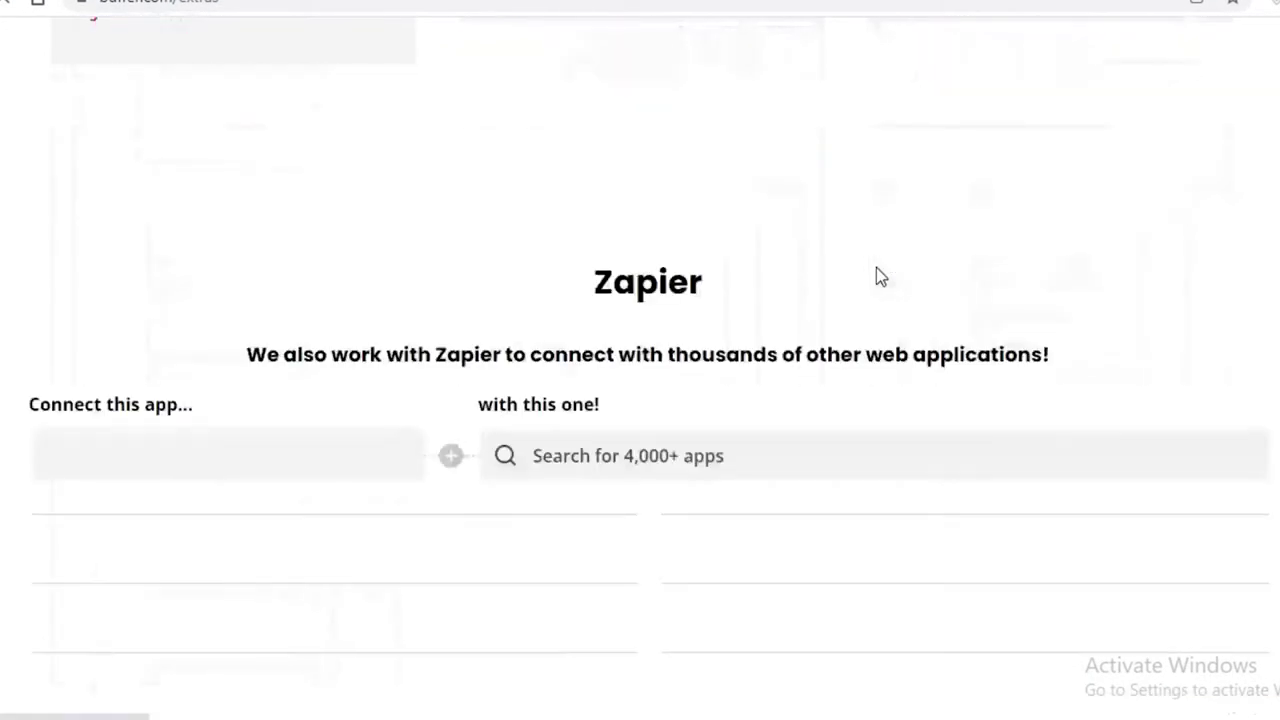
{"action": "scroll", "coordinate": [880, 283], "scroll_direction": "up", "scroll_amount": 15}
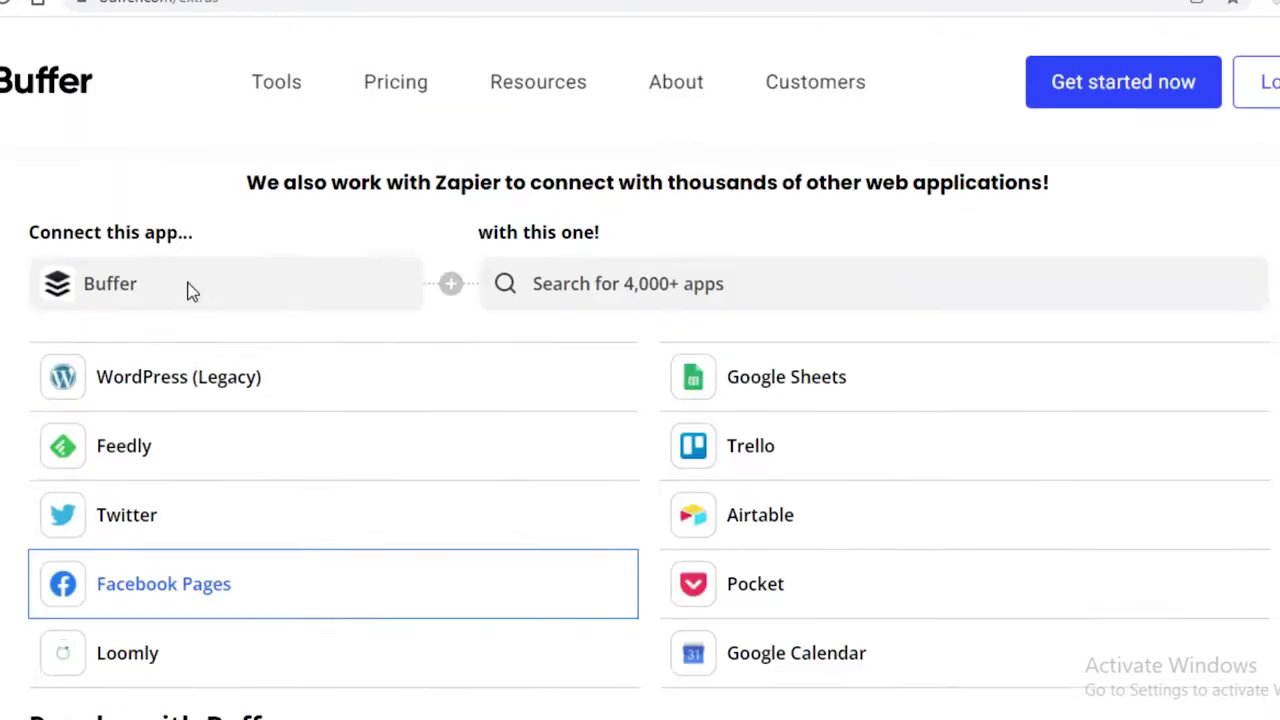
{"action": "scroll", "coordinate": [469, 210], "scroll_direction": "up", "scroll_amount": 4}
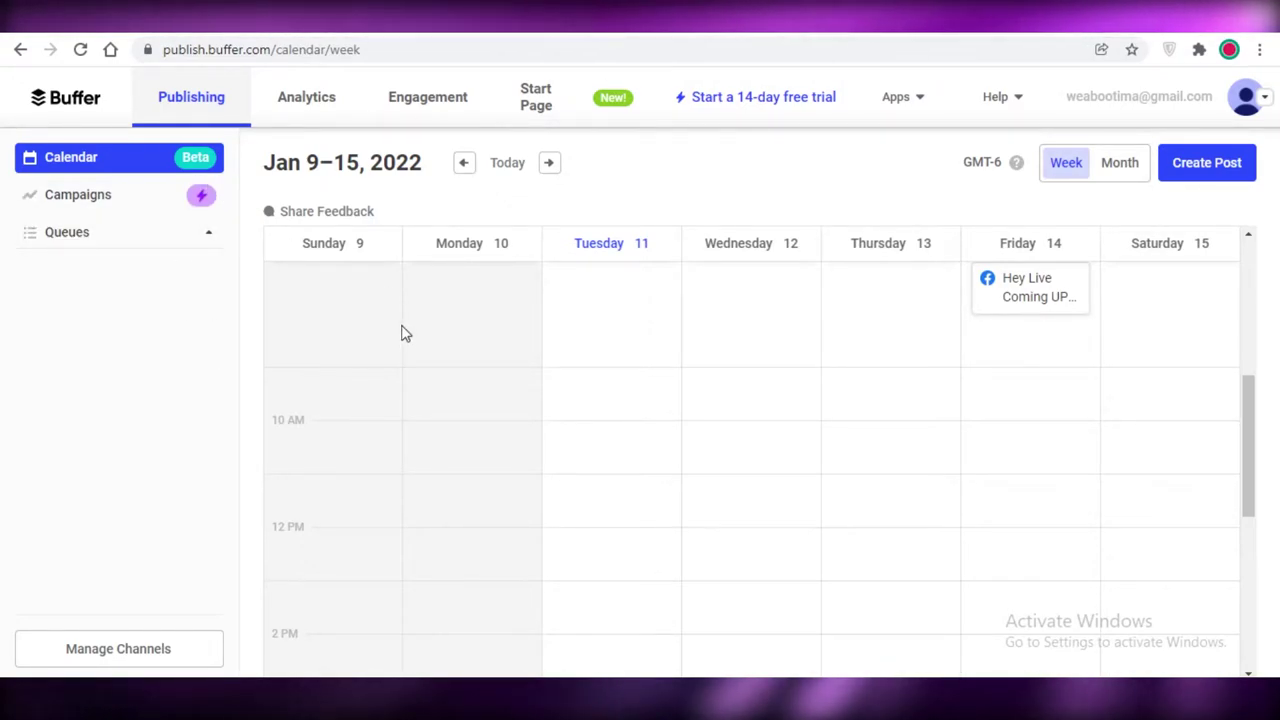
- Examine the afternoon and evening slots of the weekly calendar, and expand the queues list
{"action": "scroll", "coordinate": [645, 379], "scroll_direction": "down", "scroll_amount": 5}
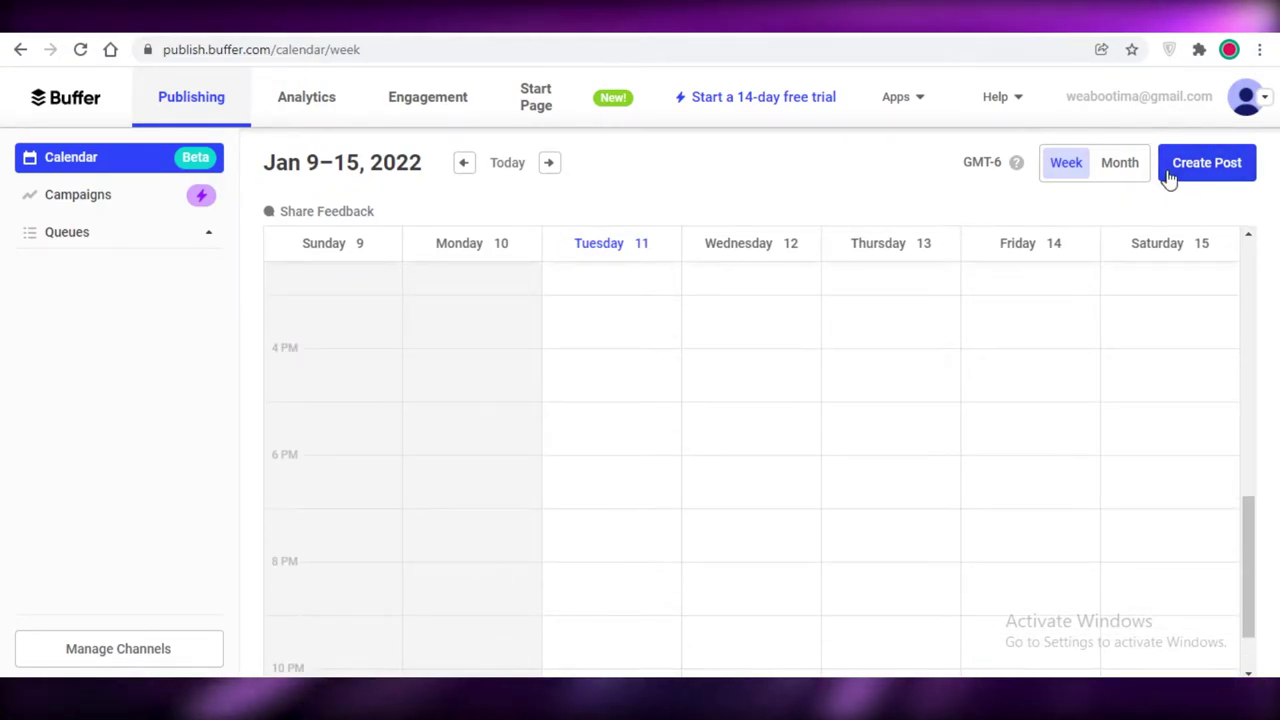
{"action": "scroll", "coordinate": [300, 330], "scroll_direction": "down", "scroll_amount": 1}
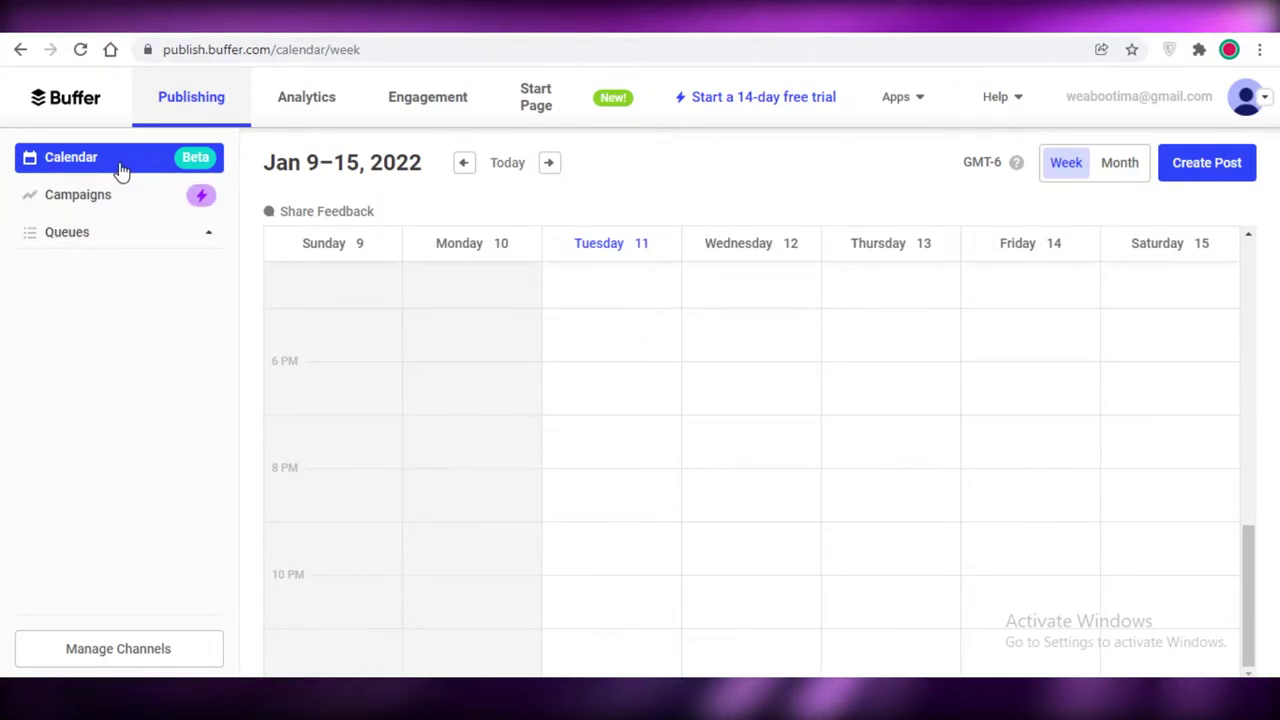
{"action": "left_click", "coordinate": [127, 235]}
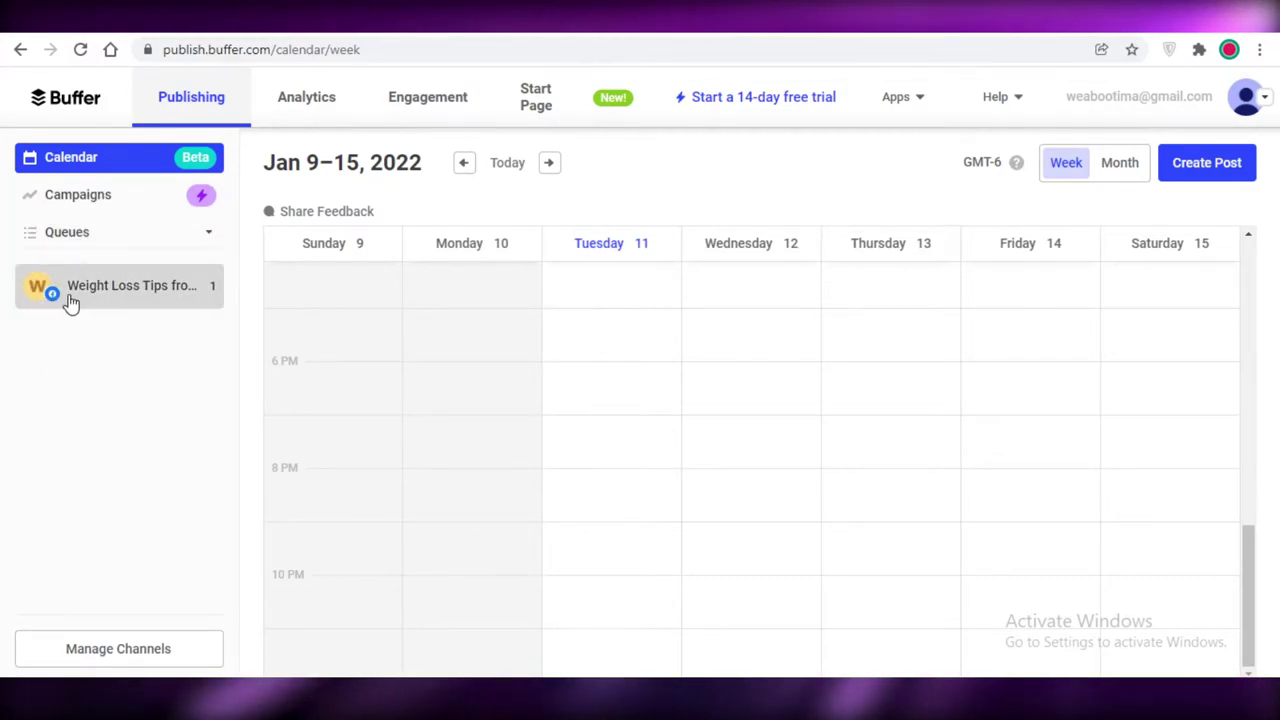
- Open channel management and view the social networks offered for connecting a new channel, then return to the publishing queue
{"action": "left_click", "coordinate": [78, 655]}
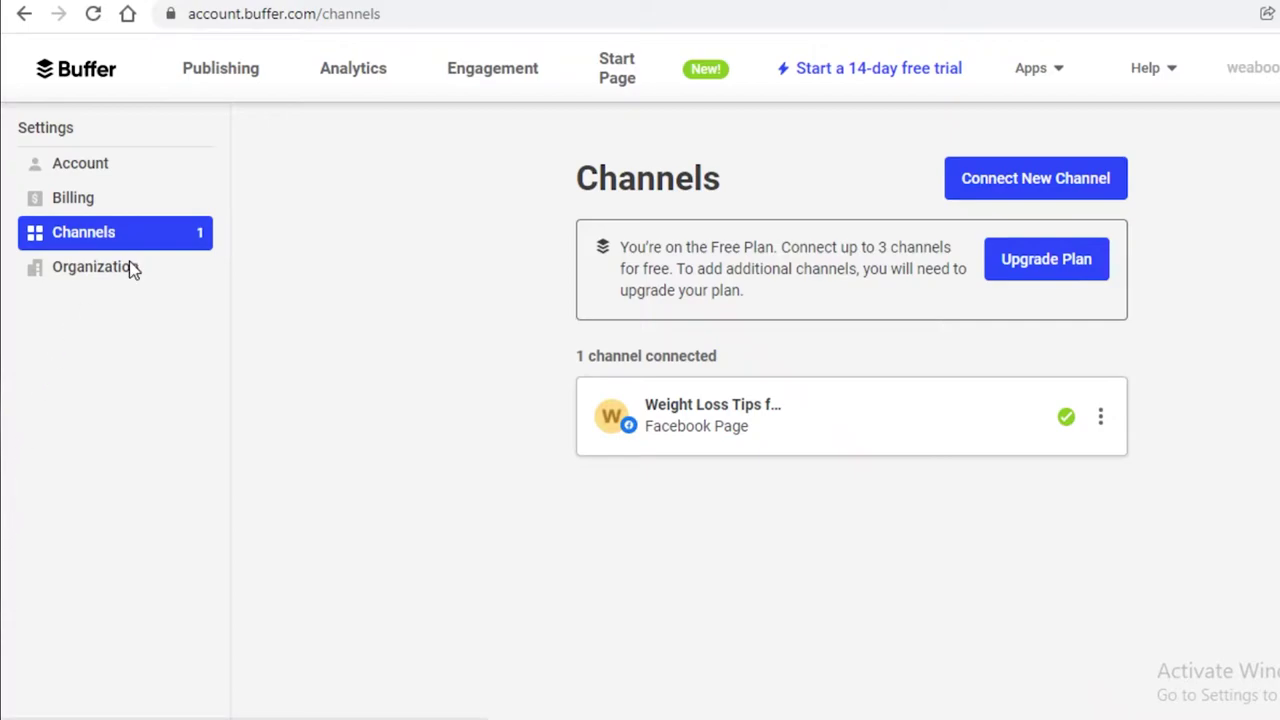
{"action": "left_click", "coordinate": [1018, 178]}
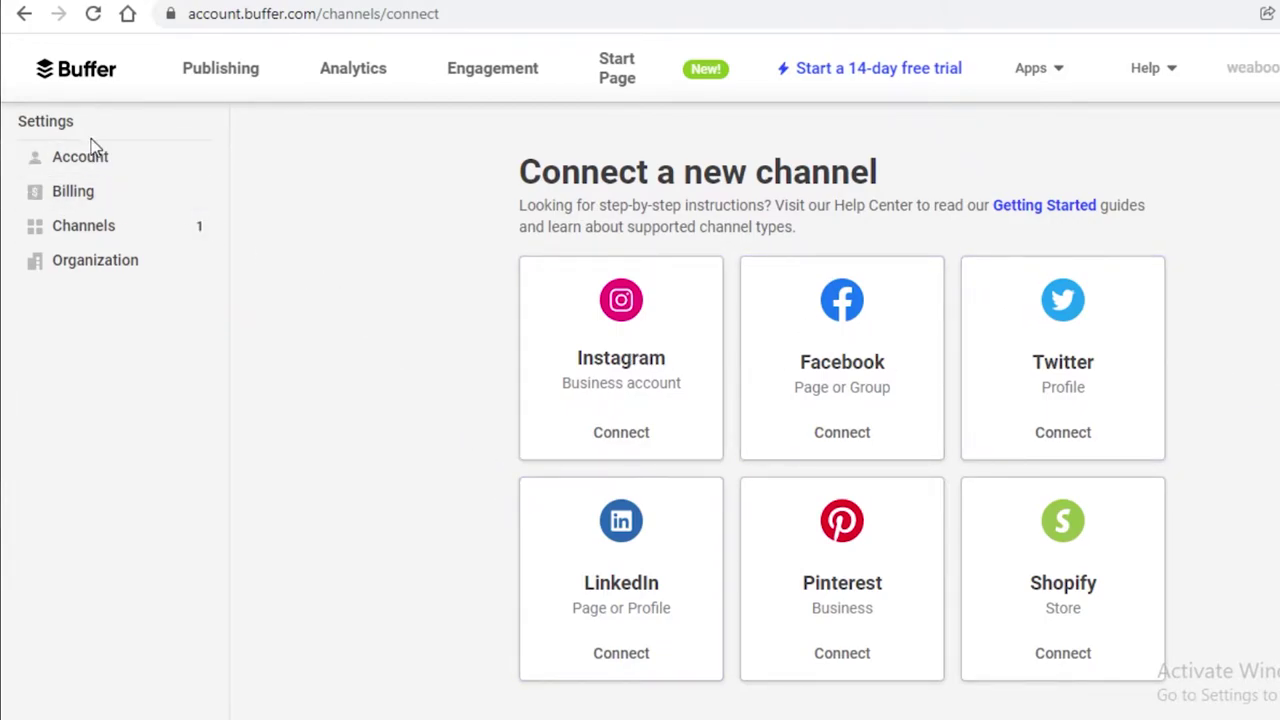
{"action": "key", "text": "alt+Left"}
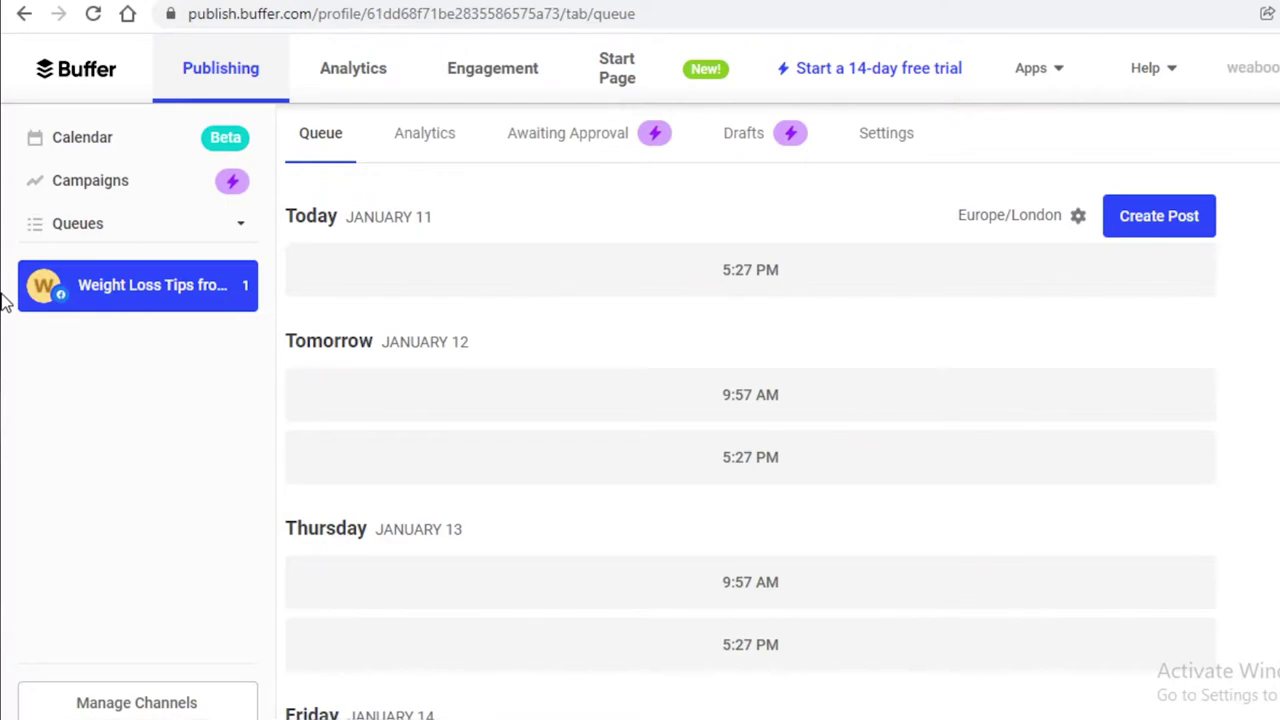
- Open the calendar, advance to the week of Jan 16–22, 2022, and switch to the month view
{"action": "left_click", "coordinate": [120, 137]}
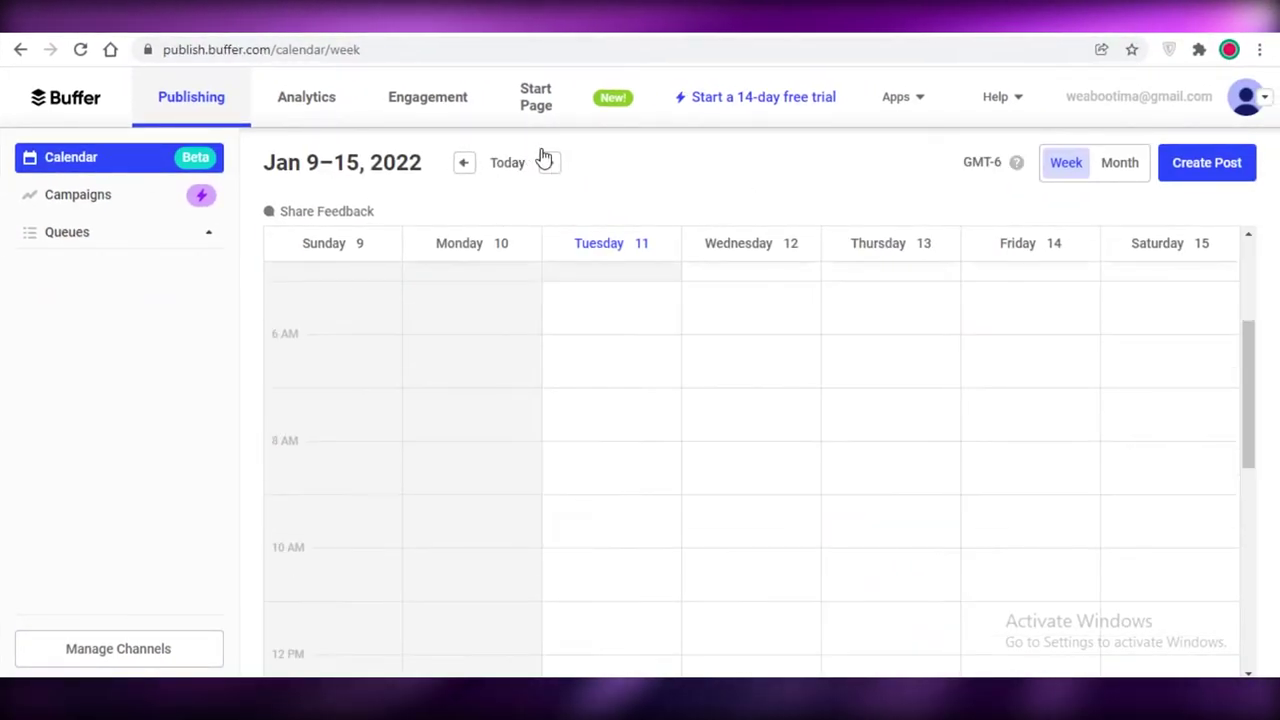
{"action": "left_click", "coordinate": [497, 147]}
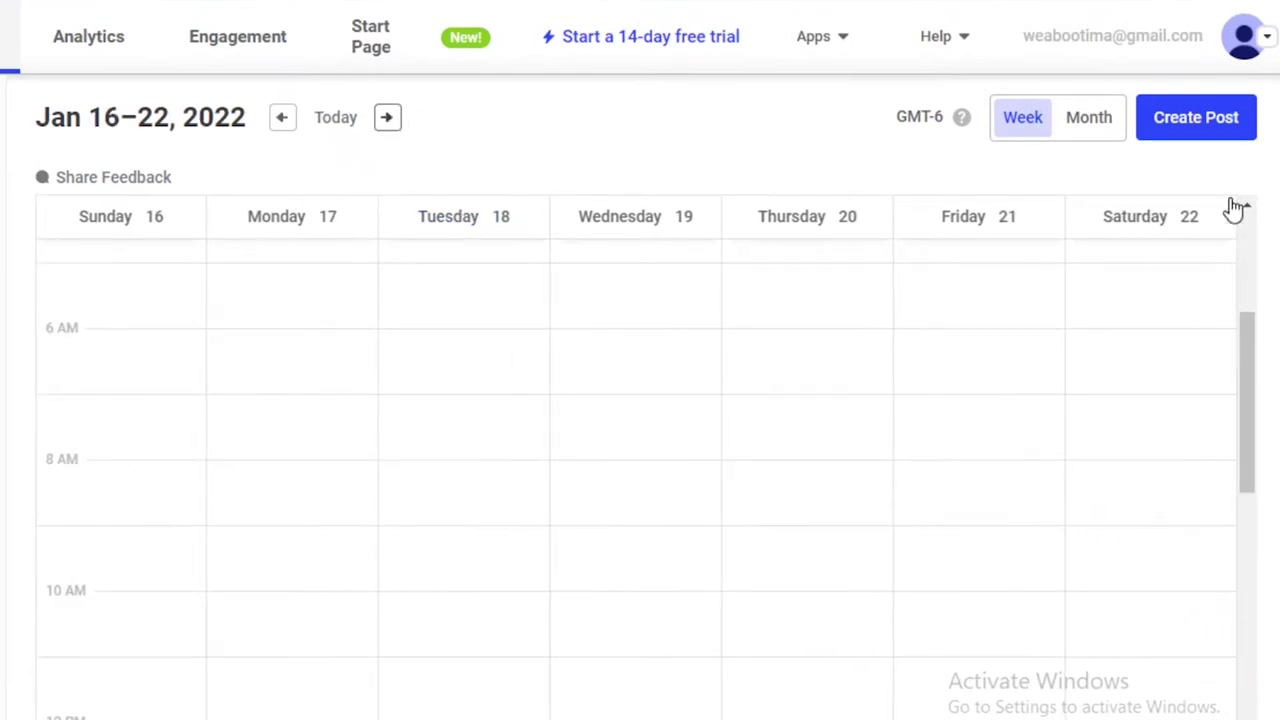
{"action": "left_click", "coordinate": [1088, 117]}
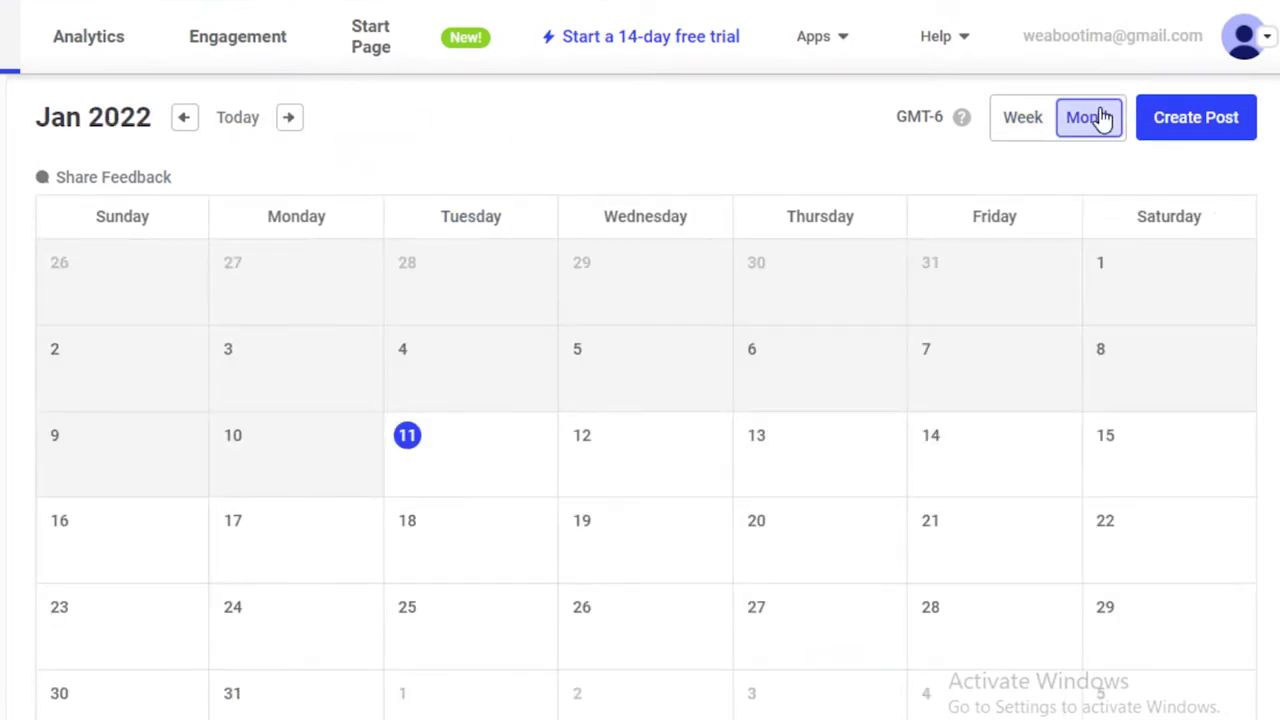
- Browse the monthly calendar forward to June 2022 and back to March 2022
{"action": "left_click", "coordinate": [287, 118]}
{"action": "left_click", "coordinate": [287, 118]}
{"action": "left_click", "coordinate": [287, 118]}
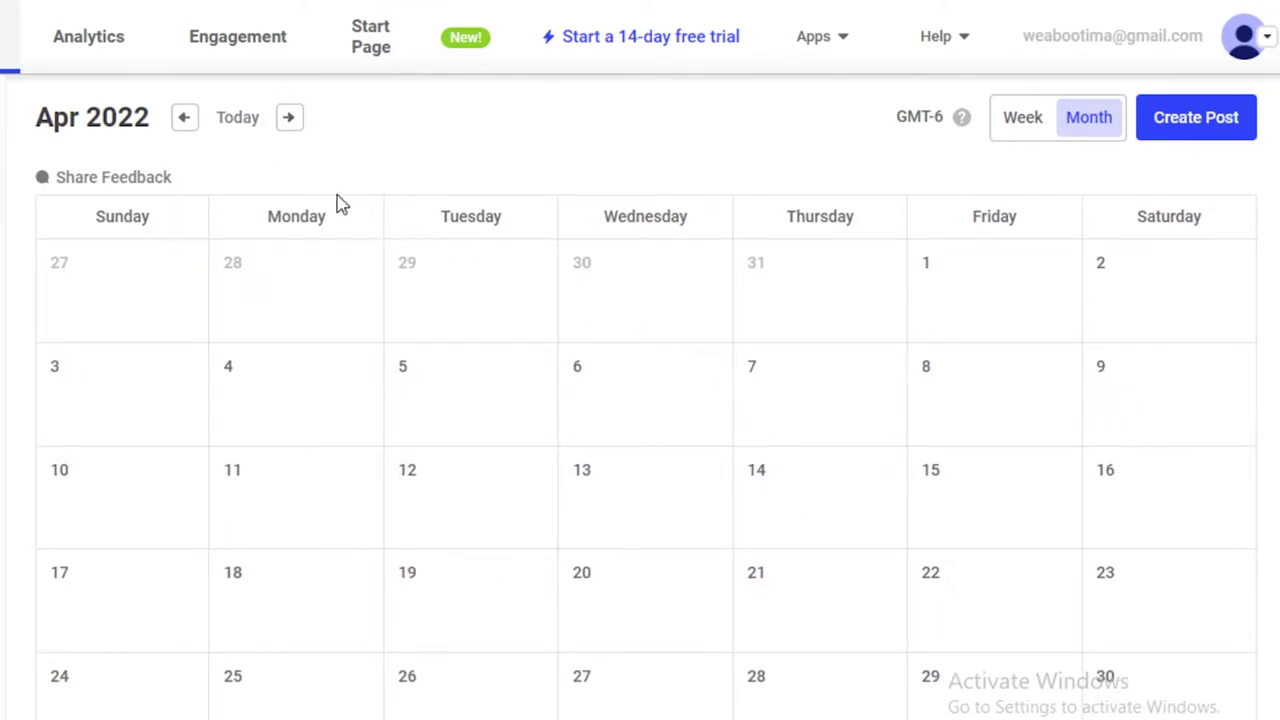
{"action": "left_click", "coordinate": [289, 120]}
{"action": "left_click", "coordinate": [289, 120]}
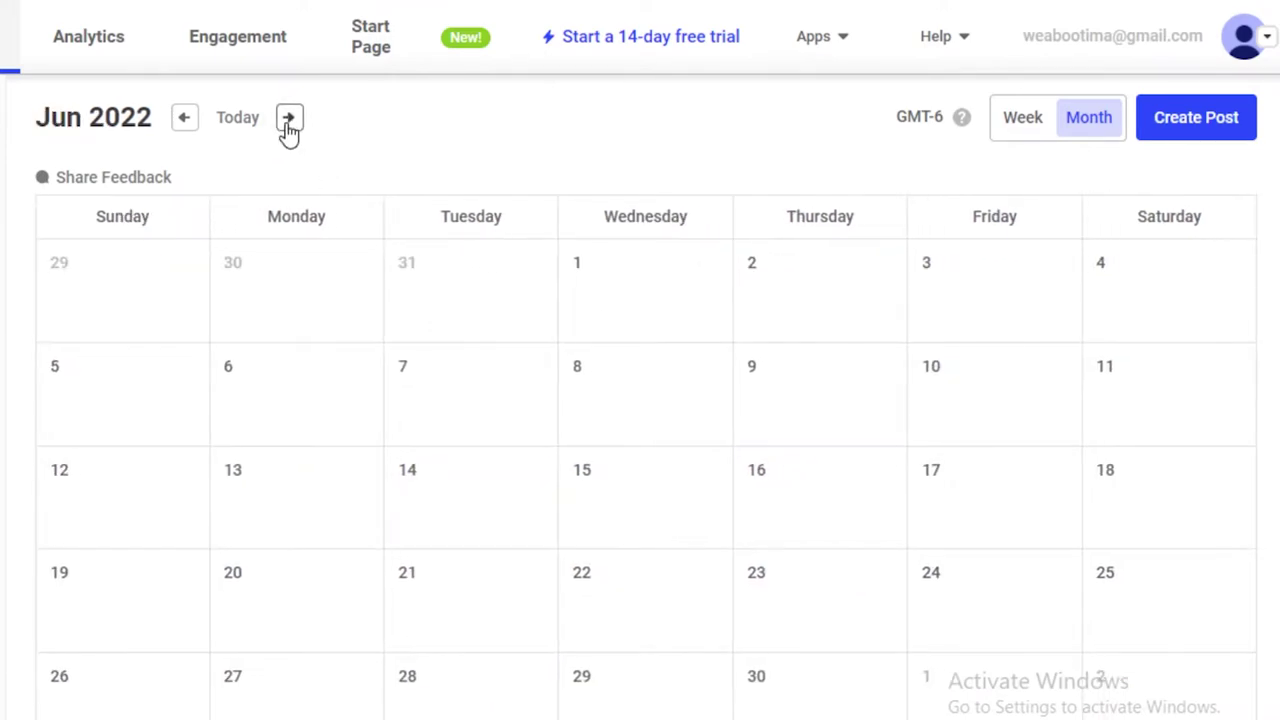
{"action": "left_click", "coordinate": [184, 120]}
{"action": "left_click", "coordinate": [184, 120]}
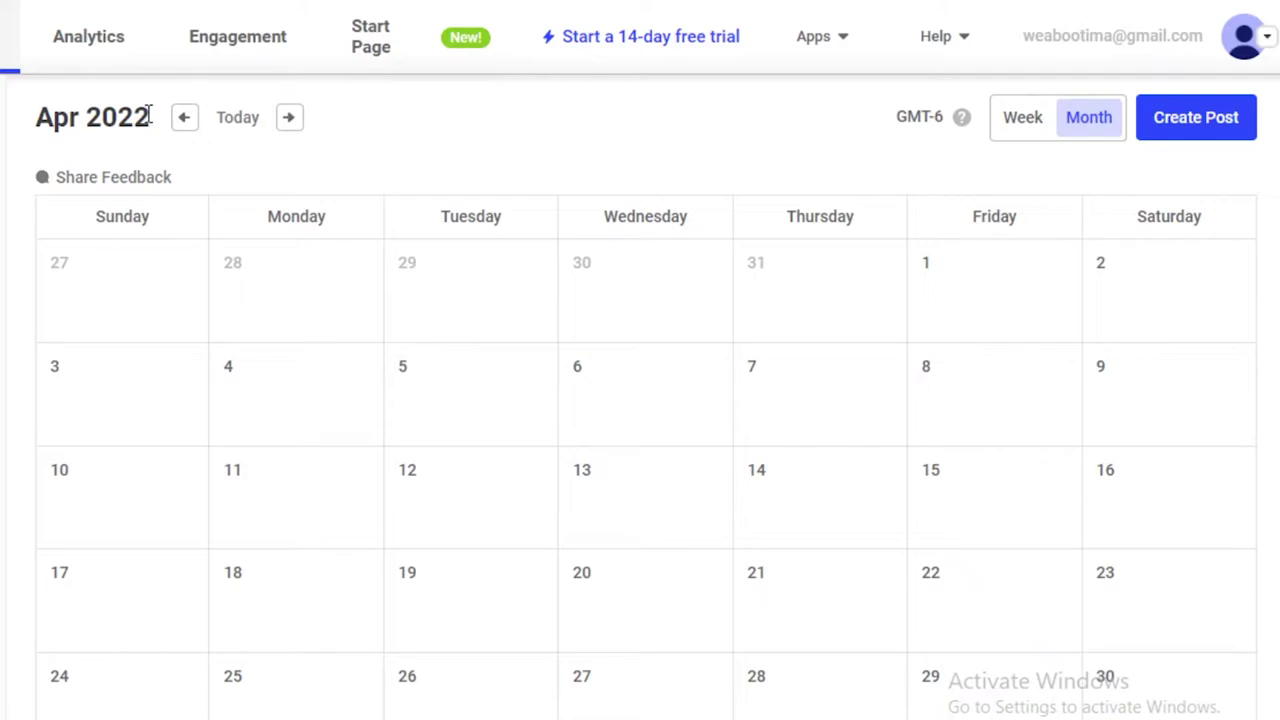
{"action": "left_click", "coordinate": [185, 120]}
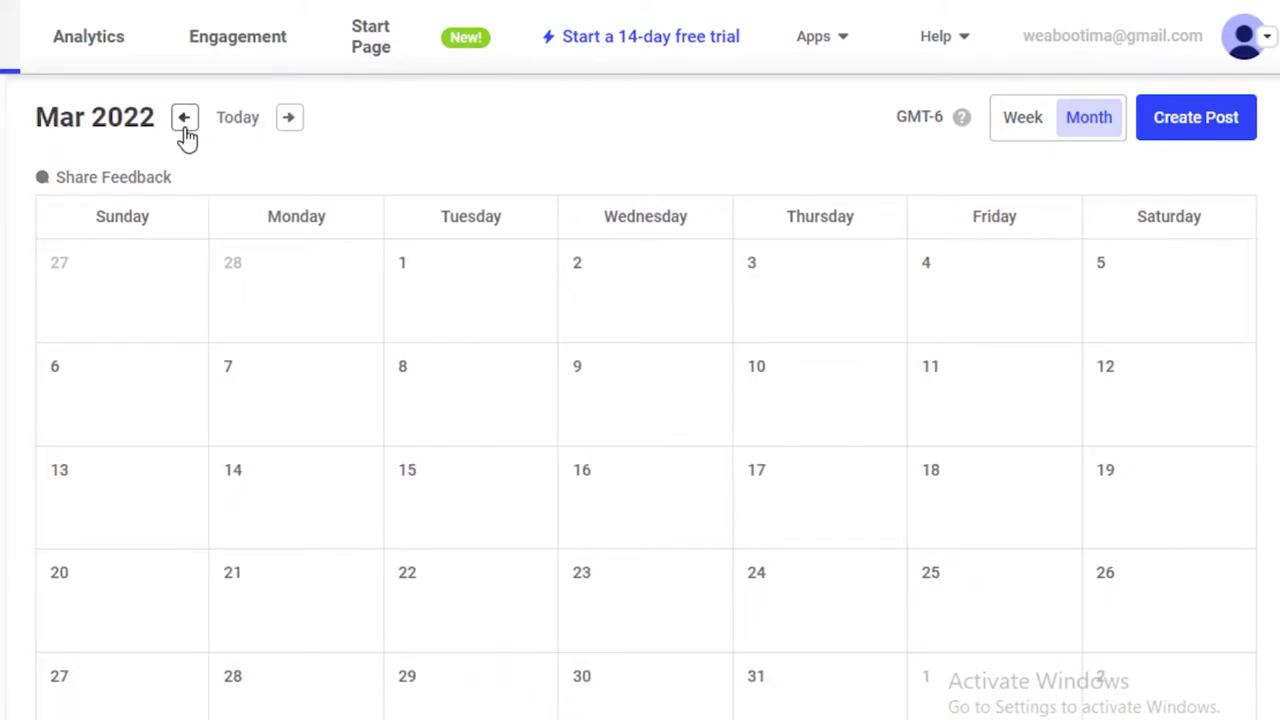
- Create a new Facebook post with the text "Welcome to our page"
{"action": "left_click", "coordinate": [1195, 119]}
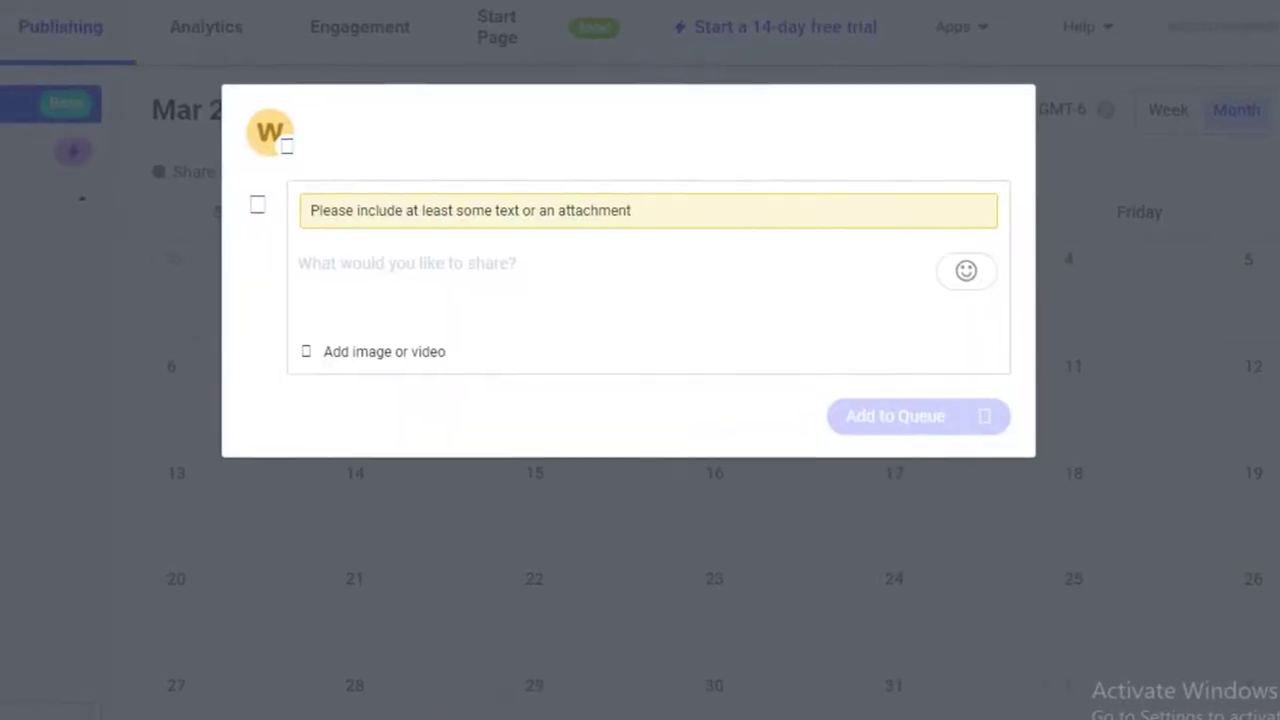
{"action": "type", "text": "o"}
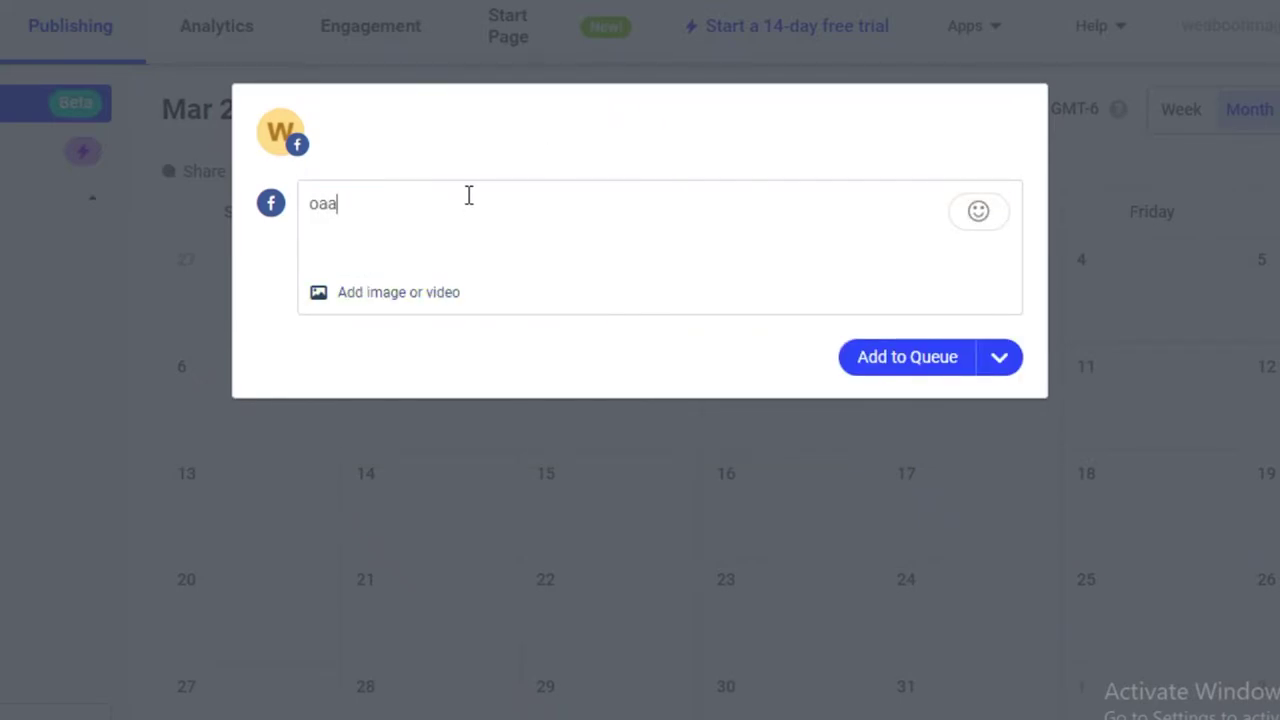
{"action": "type", "text": "a"}
{"action": "key", "text": "BackSpace"}
{"action": "key", "text": "BackSpace"}
{"action": "type", "text": "Welcome to our page"}
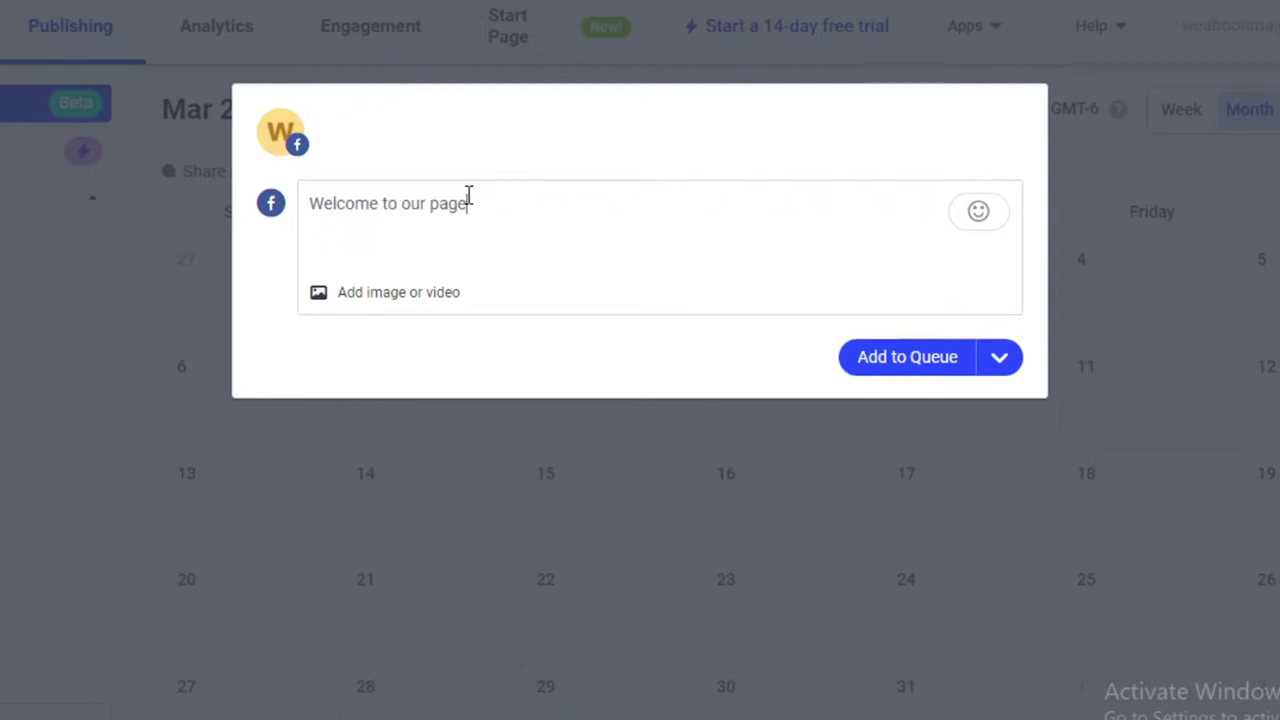
- Show the post's image or video attachment options, view the sharing choices, and add the post to the queue
{"action": "left_click", "coordinate": [336, 297]}
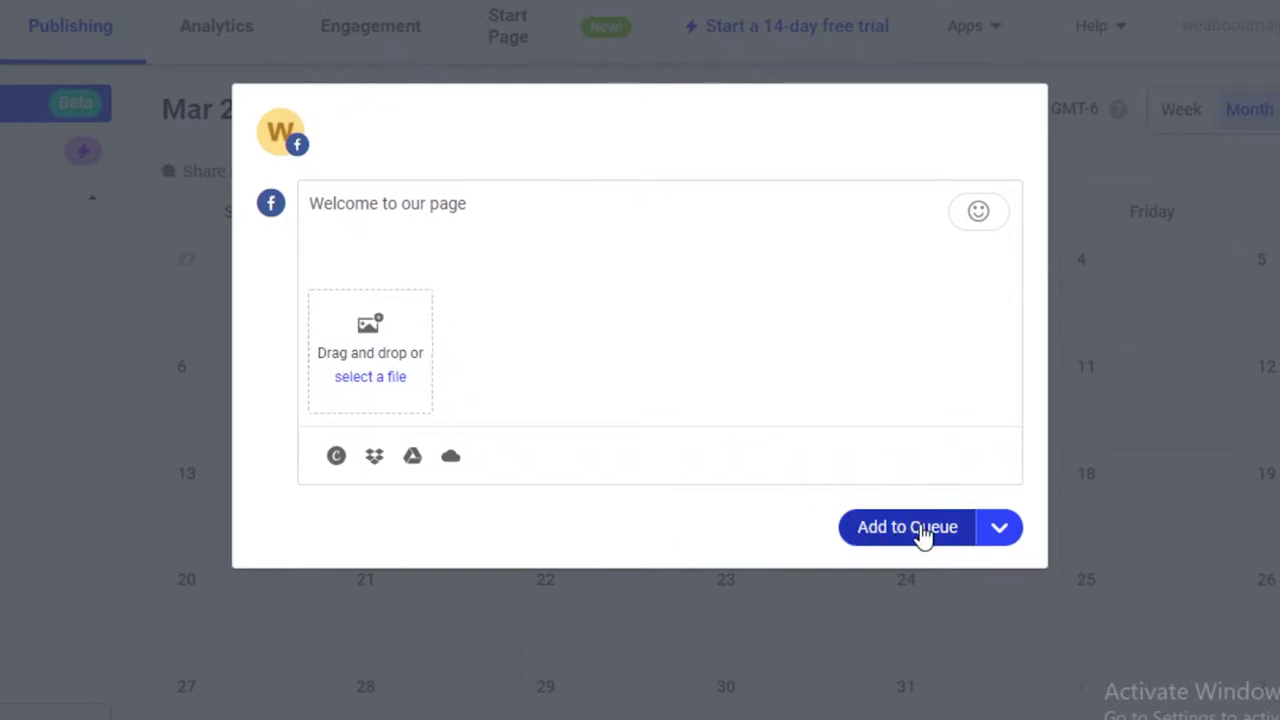
{"action": "left_click", "coordinate": [995, 546]}
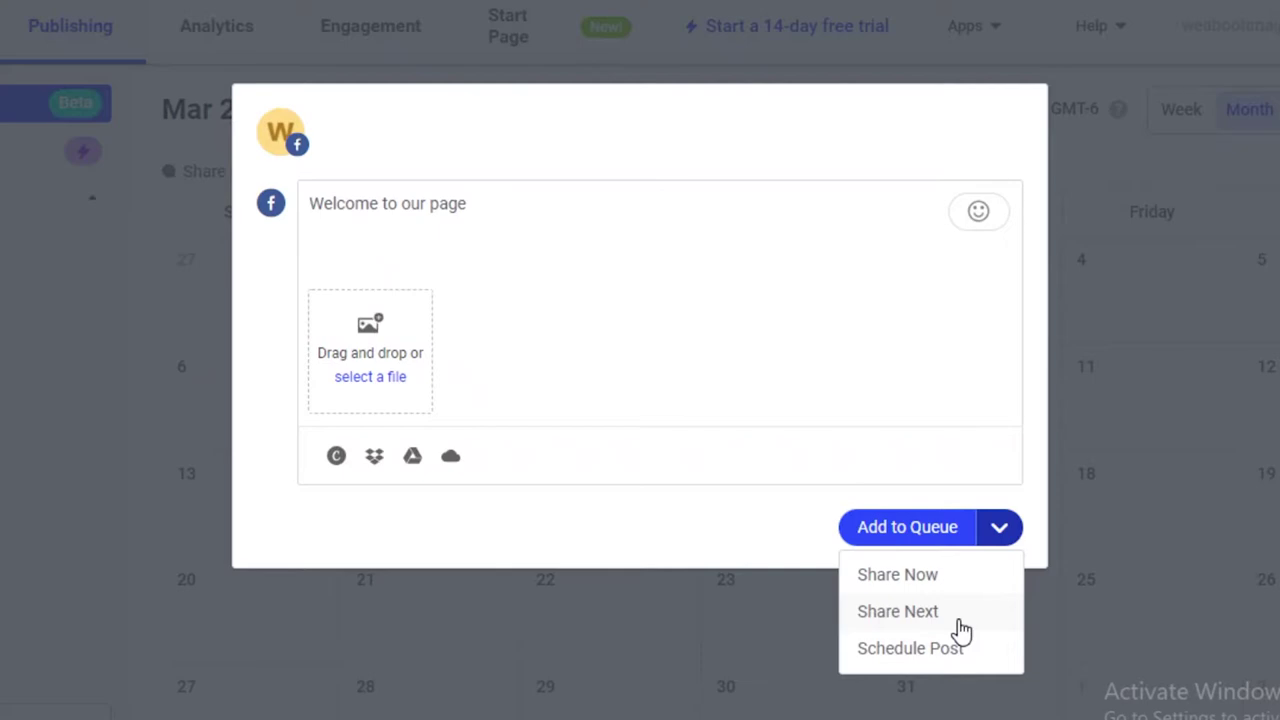
{"action": "left_click", "coordinate": [826, 424]}
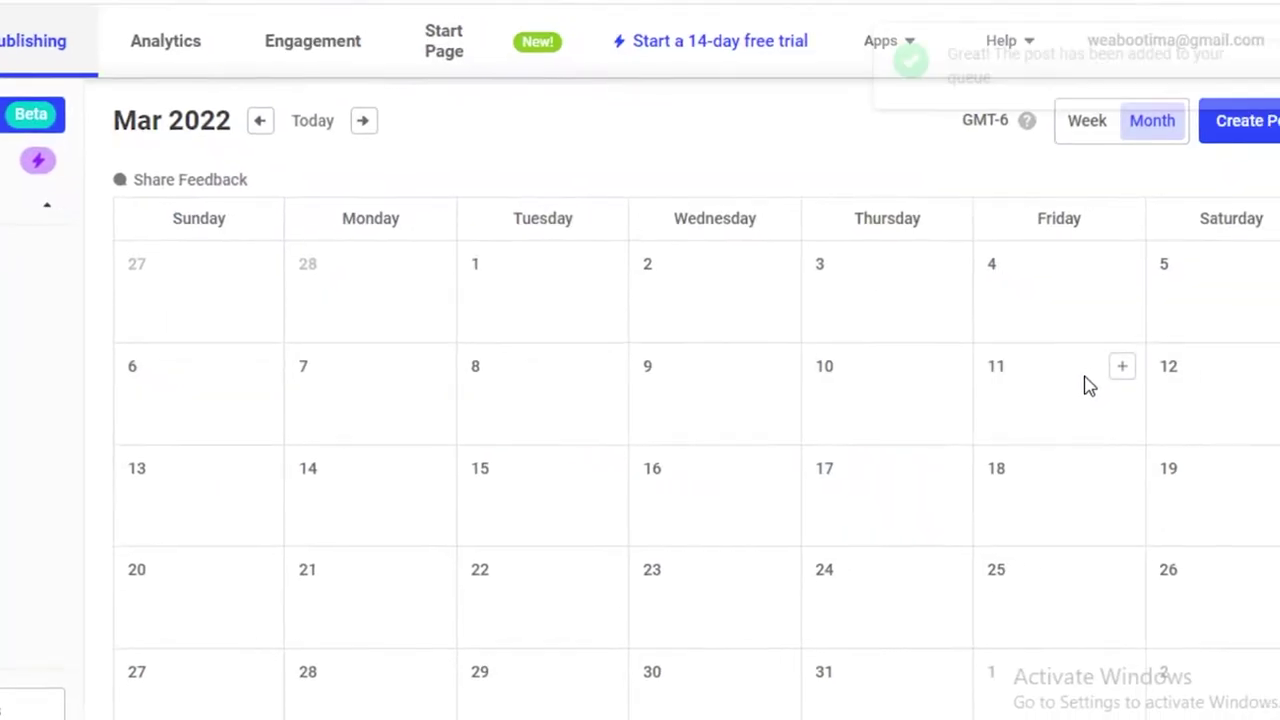
- View the Engagement page and open the Analytics page
{"action": "left_click", "coordinate": [1248, 52]}
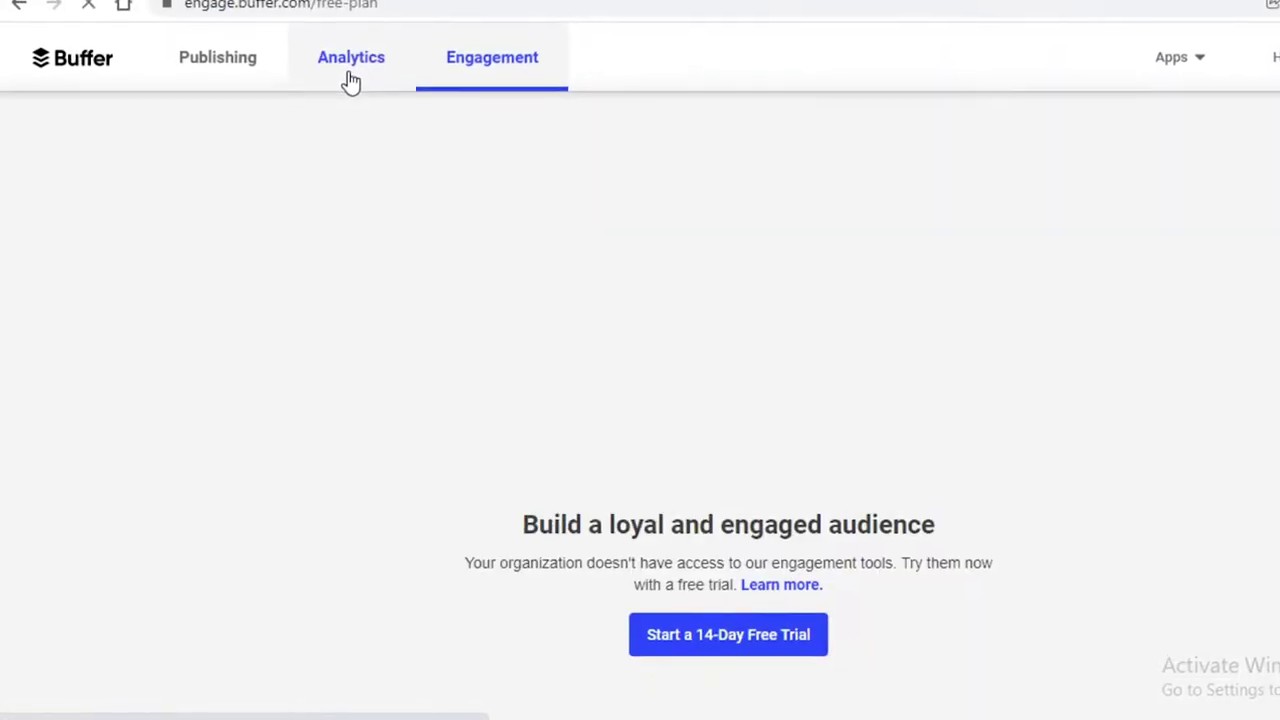
{"action": "left_click", "coordinate": [354, 66]}
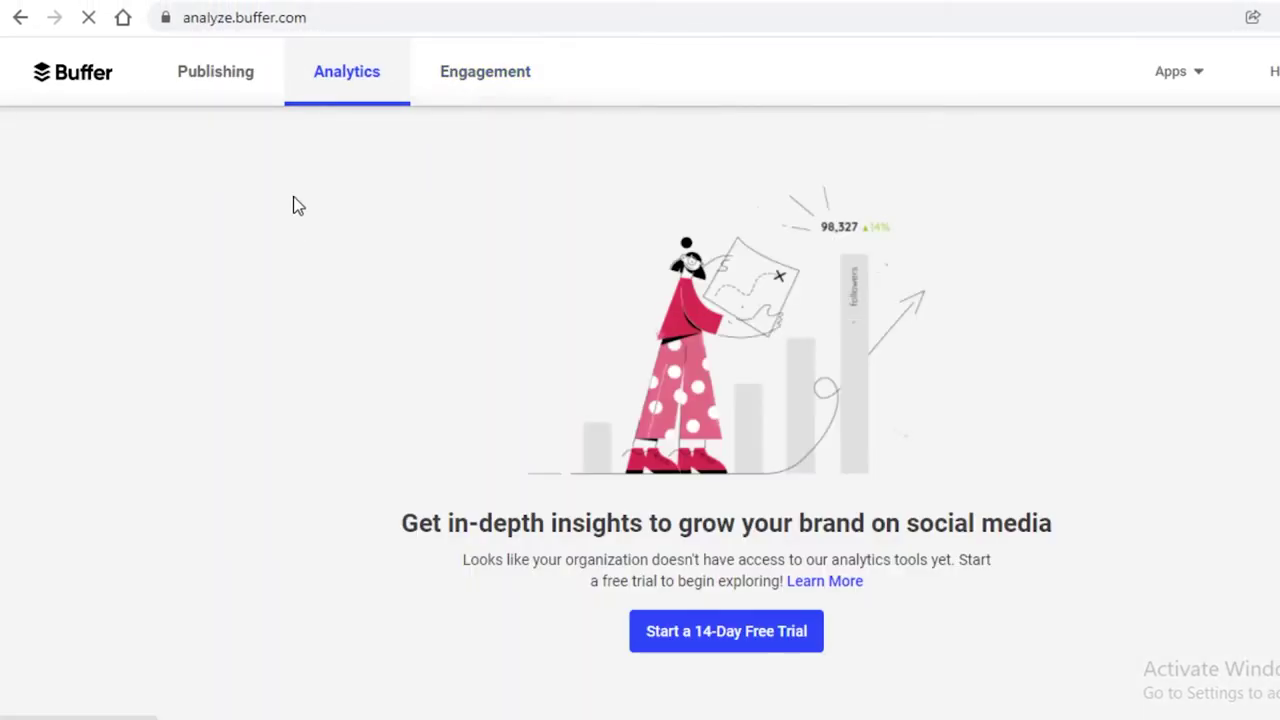
- View Buffer's Engagement page and switch to Hootsuite's streams board
{"action": "left_click", "coordinate": [485, 72]}
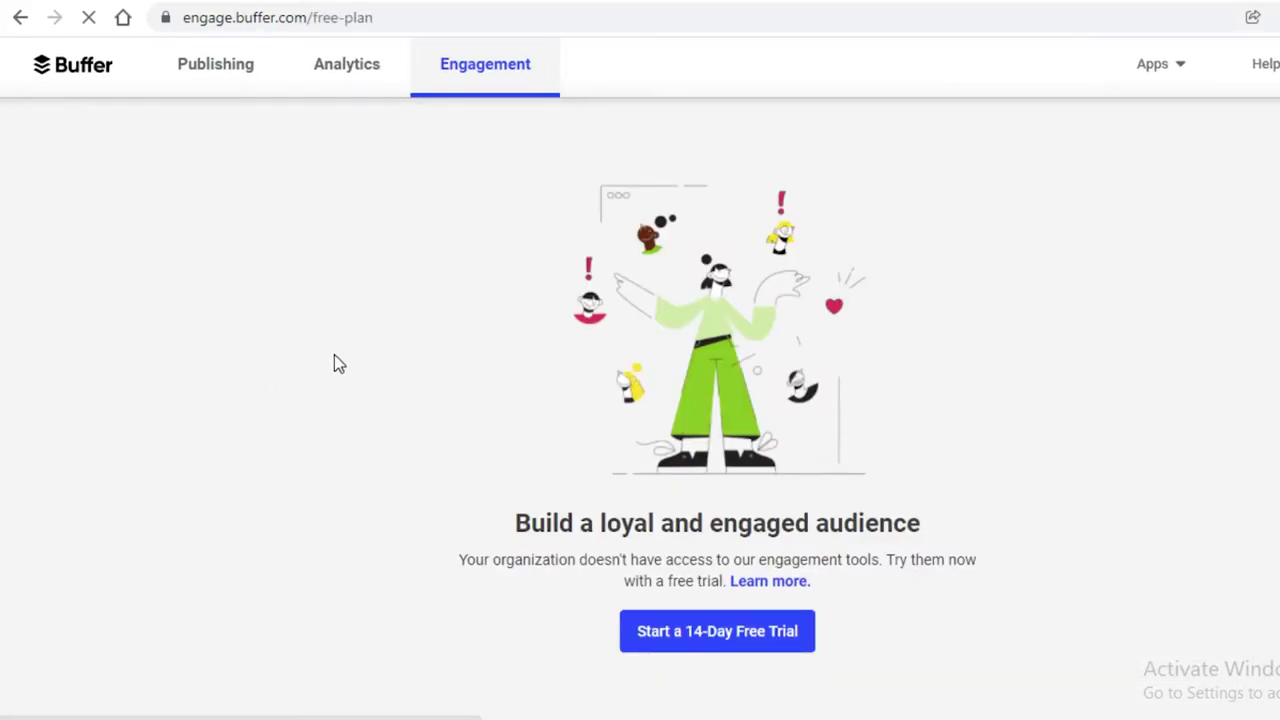
{"action": "left_click", "coordinate": [182, 104]}
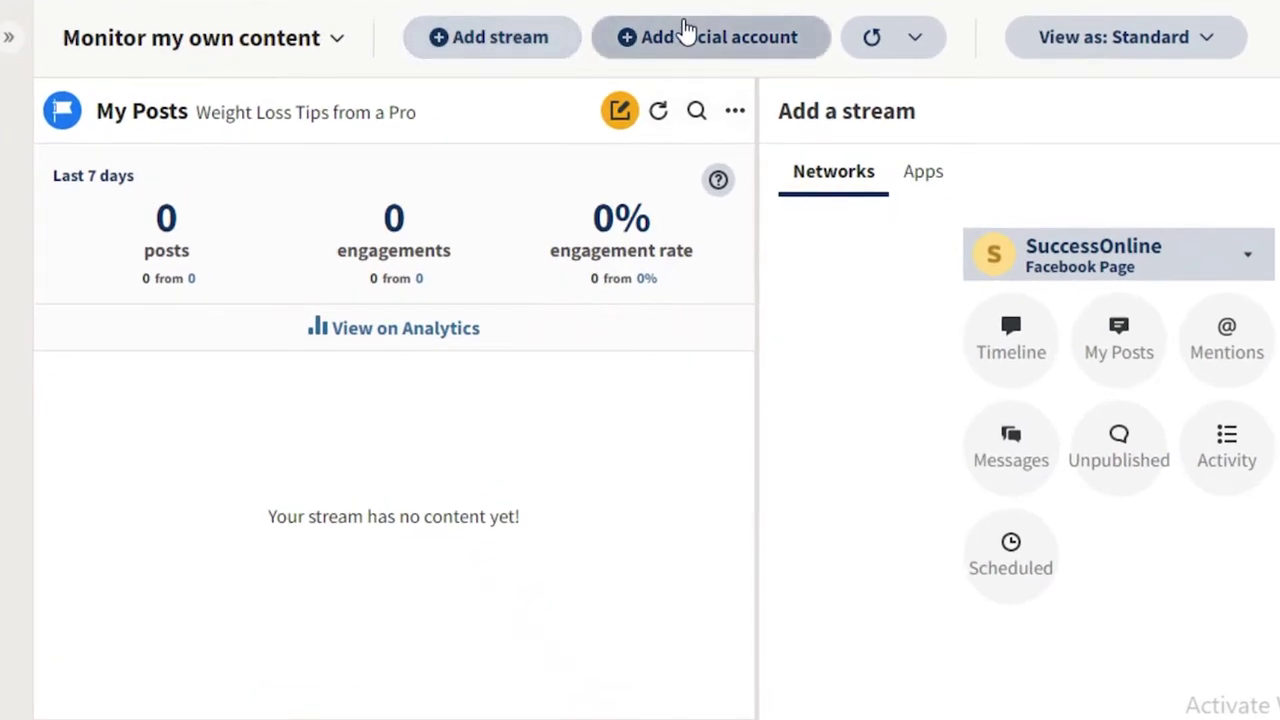
- Try the Compact, Comfortable and Standard stream layouts and set the board's view to Comfortable
{"action": "left_click", "coordinate": [1114, 37]}
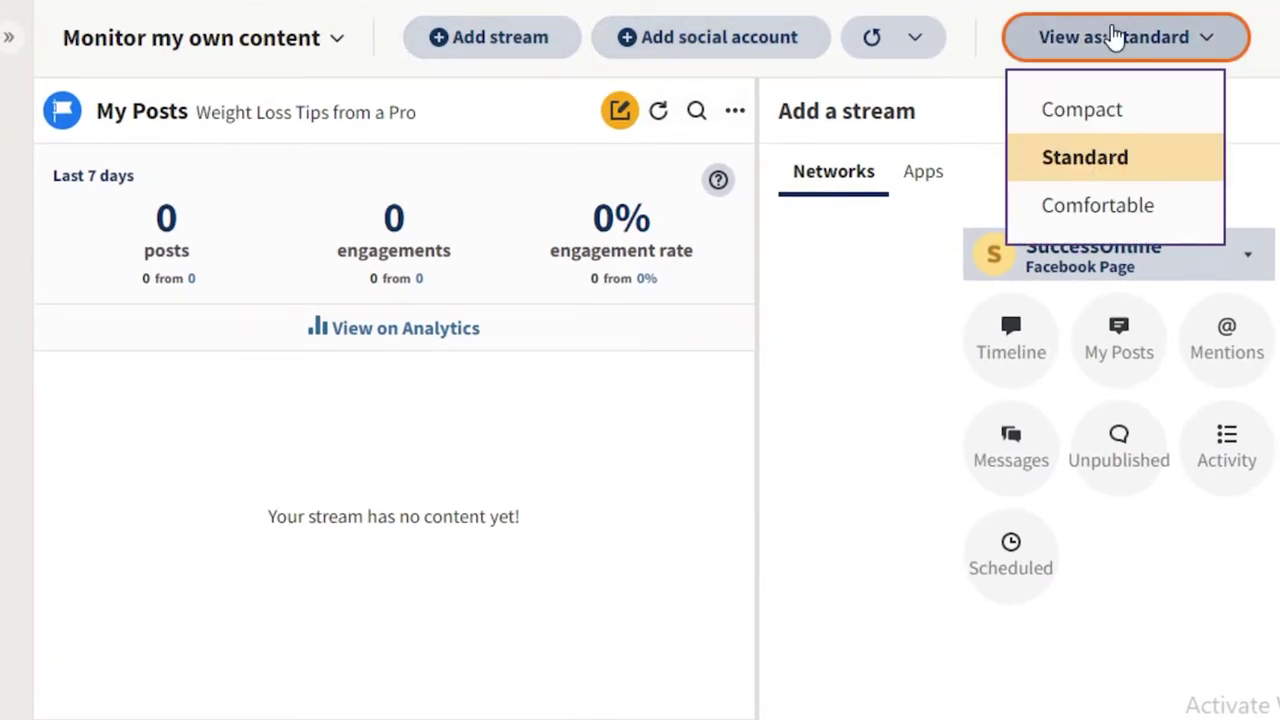
{"action": "left_click", "coordinate": [1120, 131]}
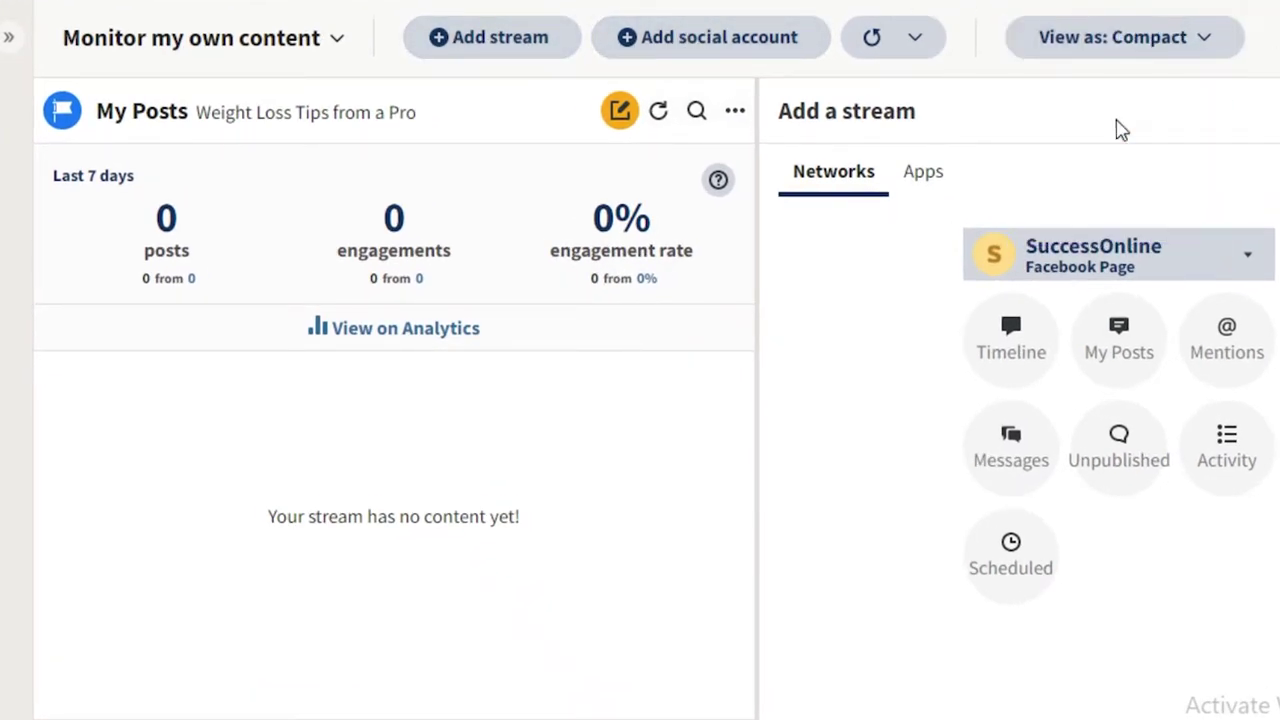
{"action": "left_click", "coordinate": [1114, 42]}
{"action": "left_click", "coordinate": [1020, 206]}
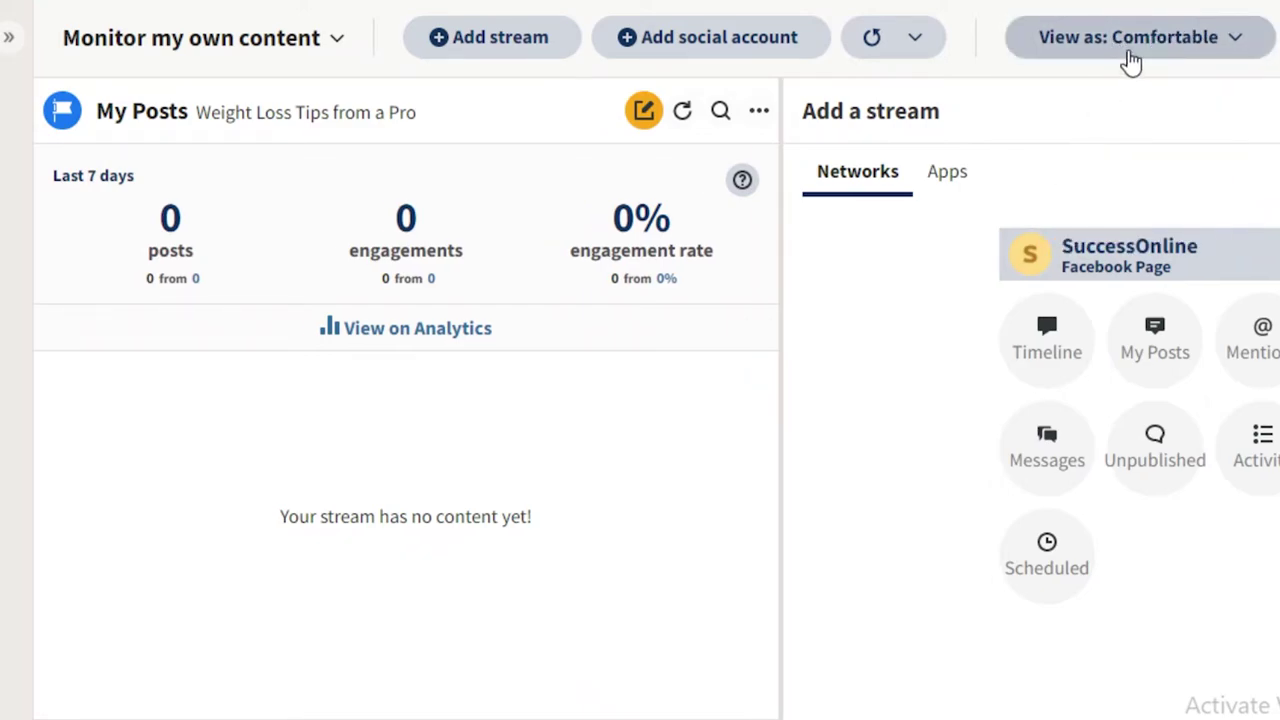
{"action": "left_click", "coordinate": [1128, 50]}
{"action": "left_click", "coordinate": [1085, 157]}
{"action": "left_click", "coordinate": [1094, 42]}
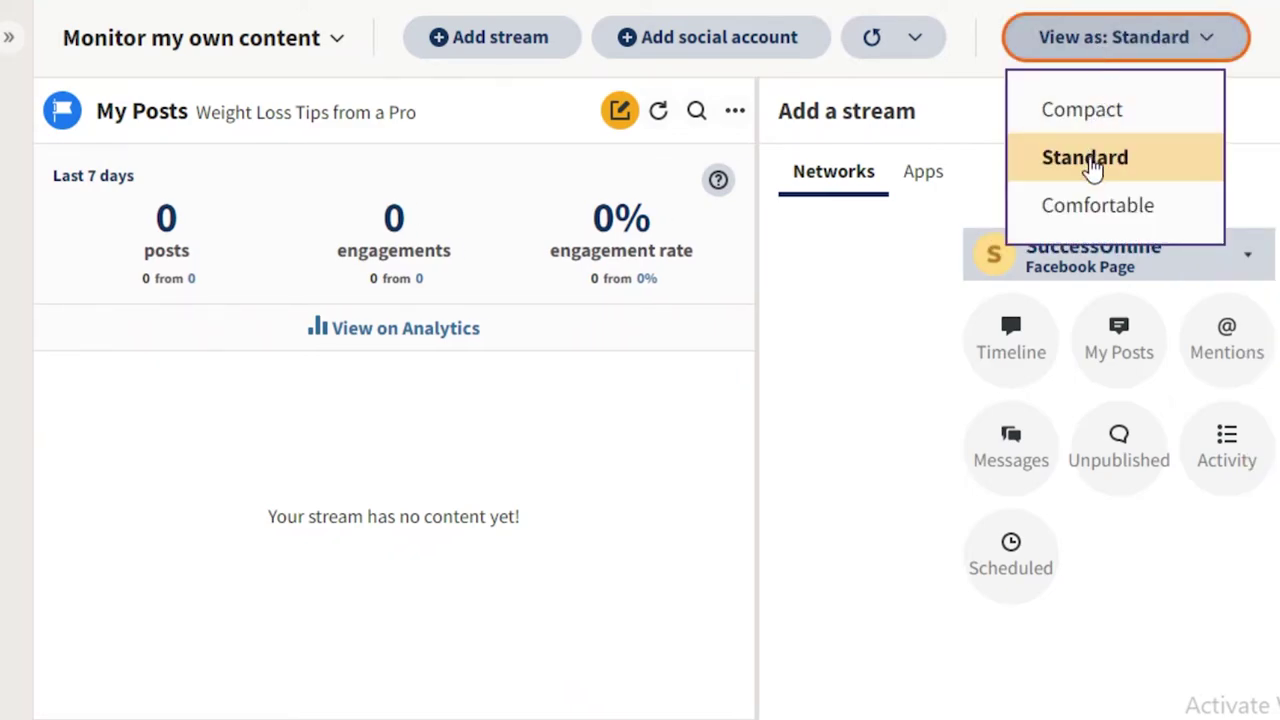
{"action": "left_click", "coordinate": [1097, 205]}
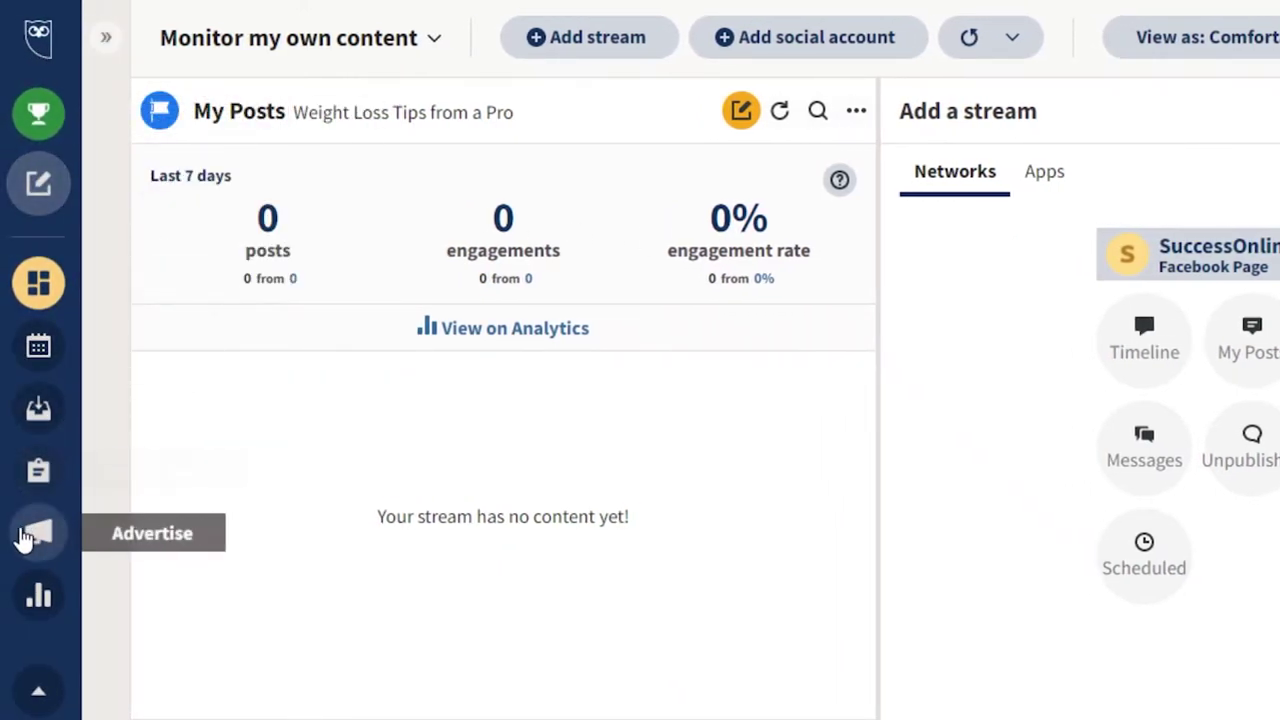
- Try to add a Facebook Messages stream to the board without selecting an account, and dismiss the dialog
{"action": "mouse_move", "coordinate": [42, 193]}
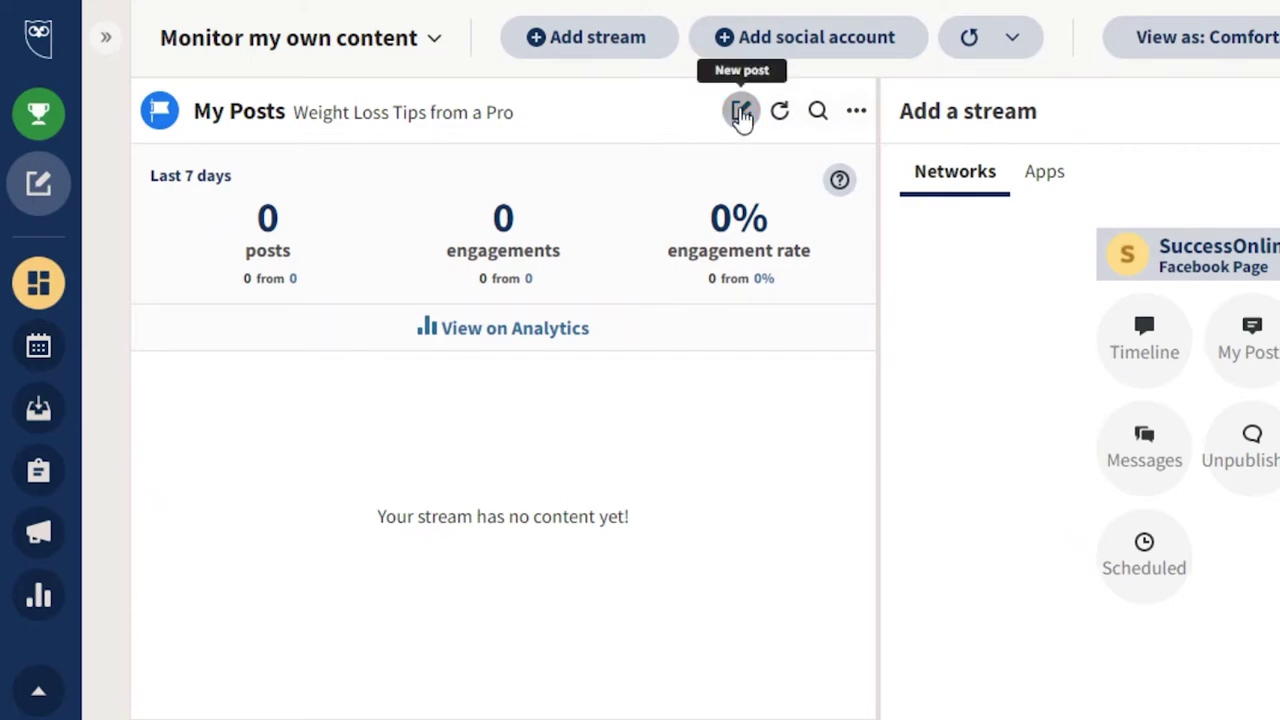
{"action": "left_click", "coordinate": [600, 40]}
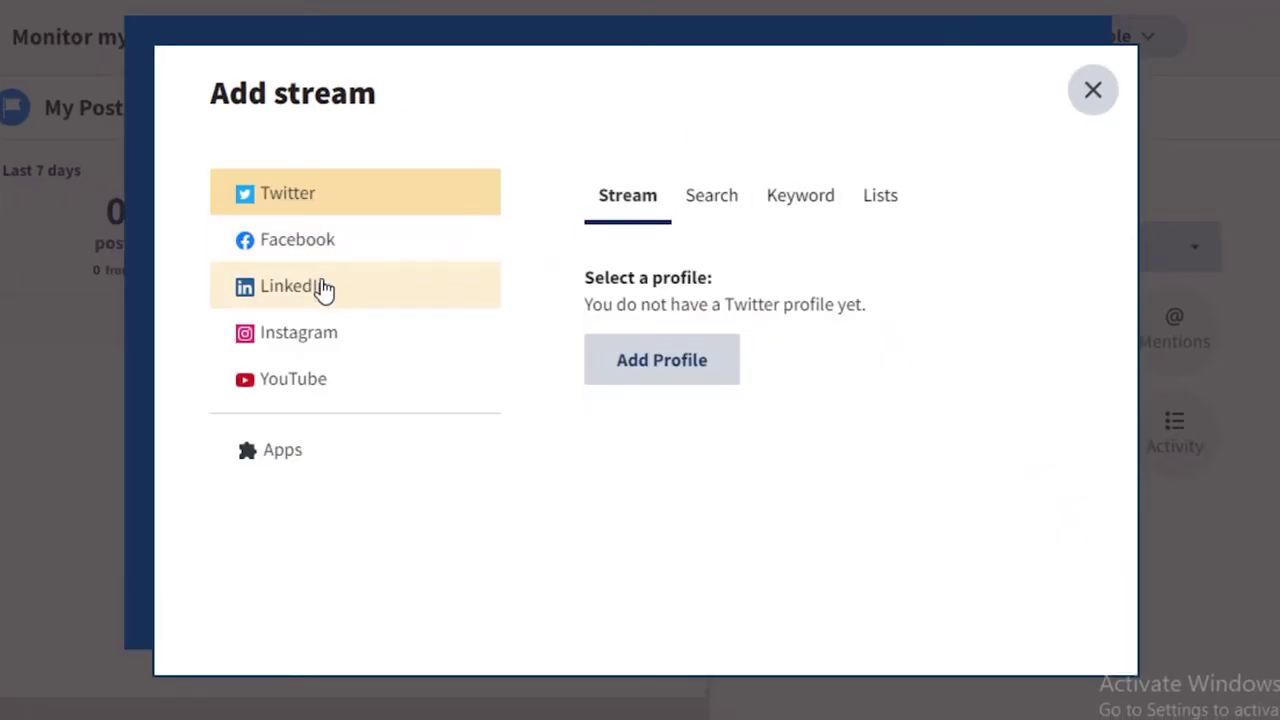
{"action": "left_click", "coordinate": [318, 248]}
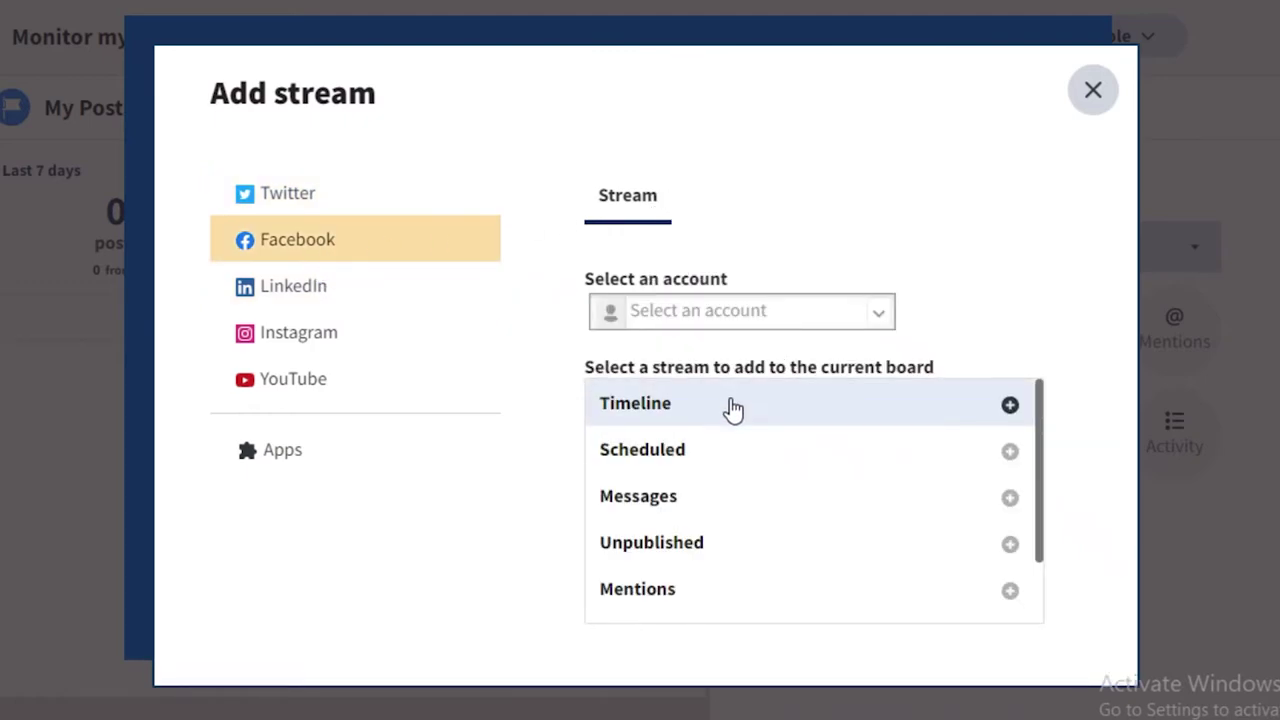
{"action": "left_click", "coordinate": [698, 503]}
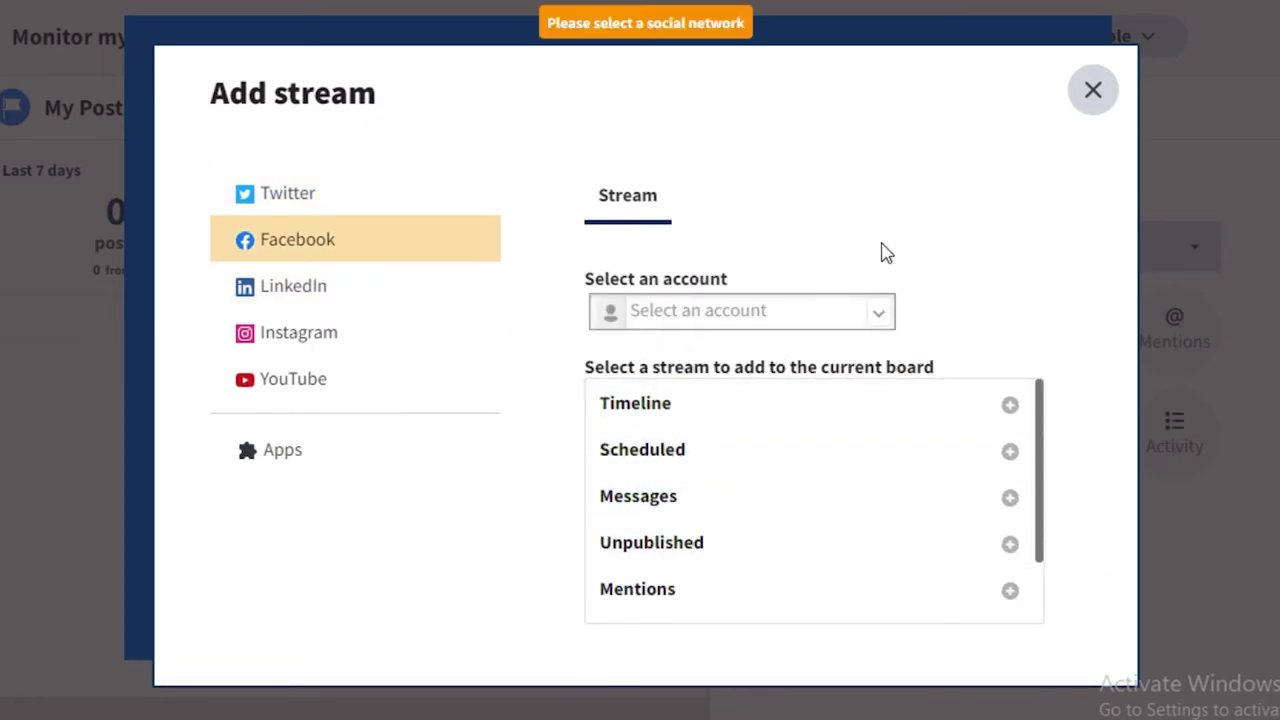
{"action": "left_click", "coordinate": [1093, 89]}
- Add the Timeline and Scheduled streams of the SuccessOnline Facebook page to the current board
{"action": "left_click", "coordinate": [505, 50]}
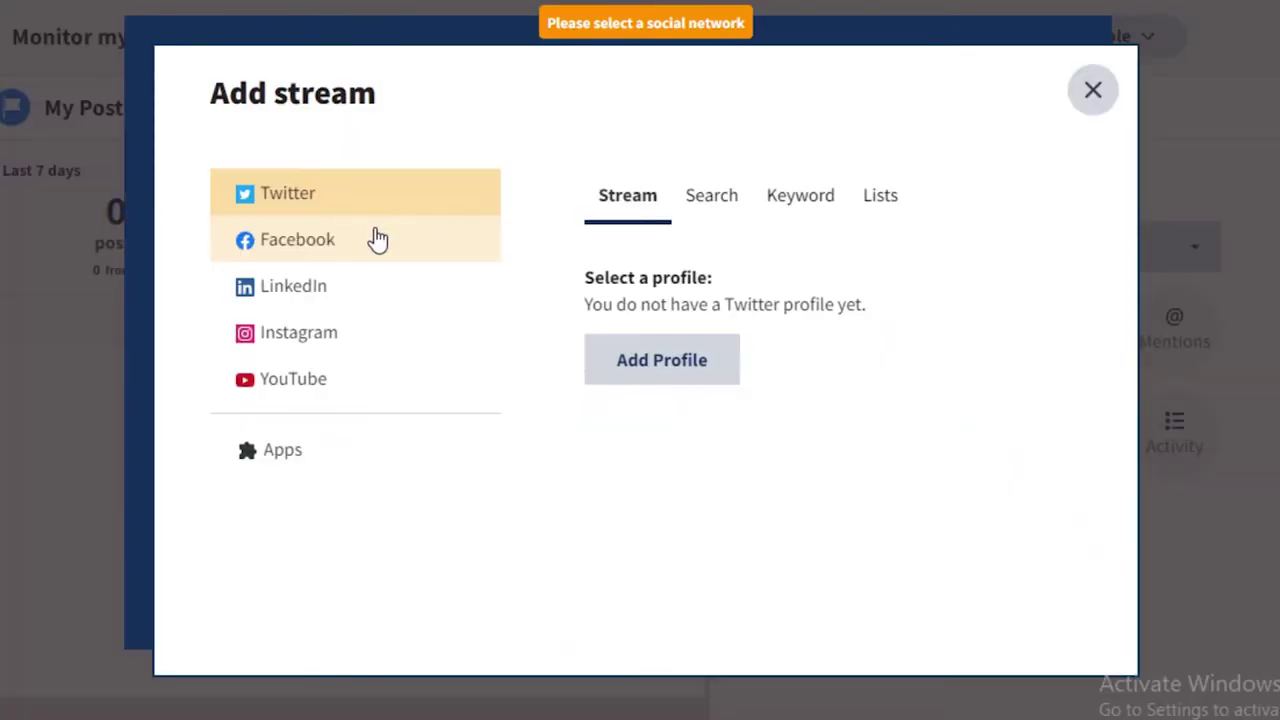
{"action": "left_click", "coordinate": [309, 331]}
{"action": "left_click", "coordinate": [332, 258]}
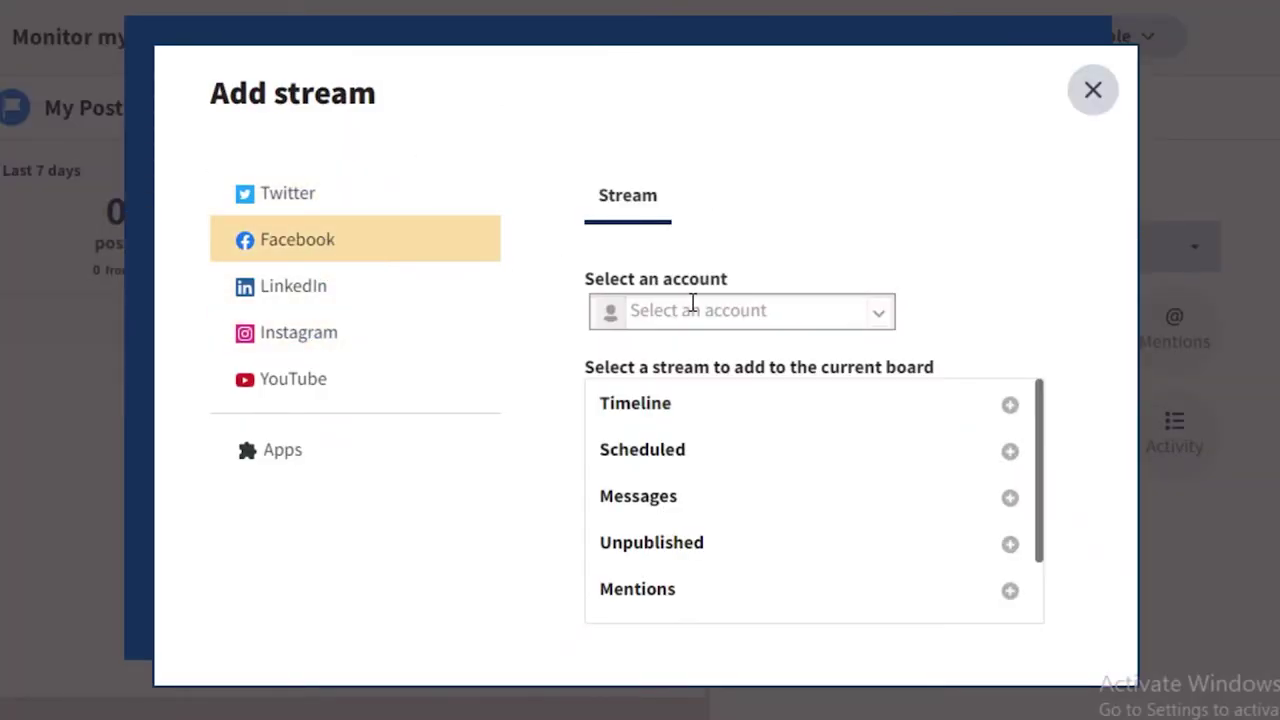
{"action": "left_click", "coordinate": [873, 316]}
{"action": "left_click", "coordinate": [680, 348]}
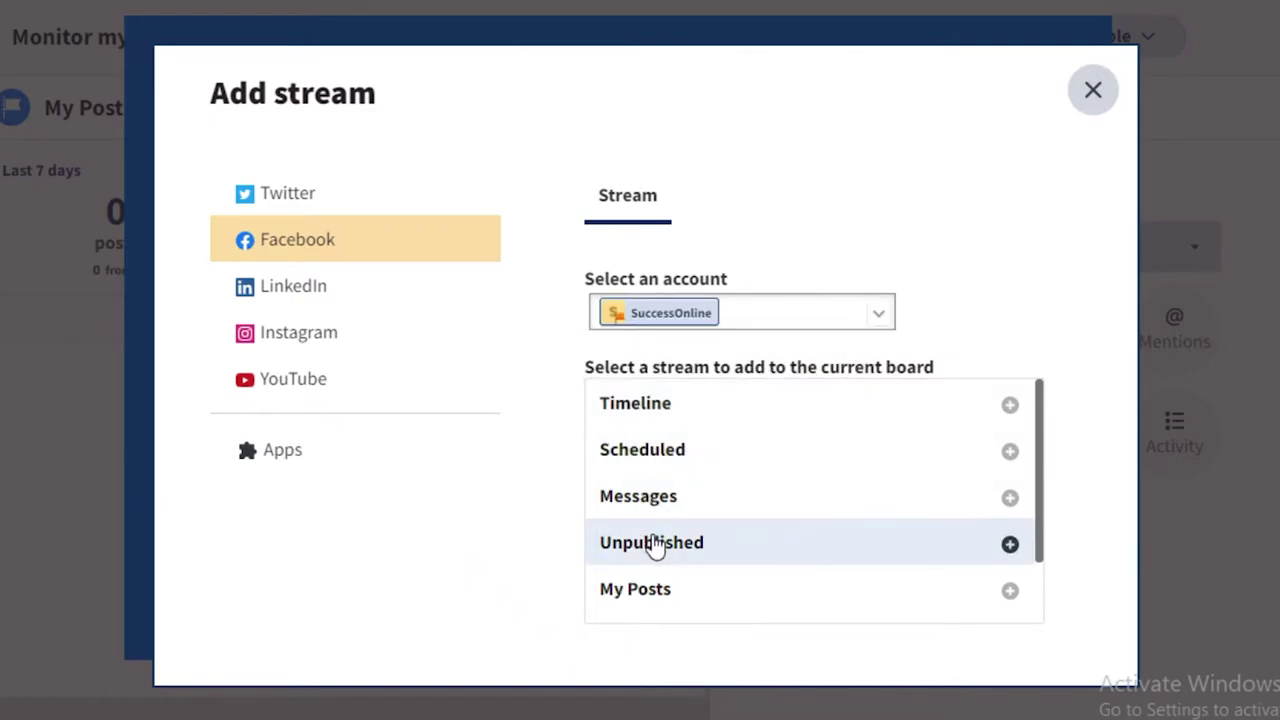
{"action": "scroll", "coordinate": [660, 565], "scroll_direction": "down", "scroll_amount": 2}
{"action": "scroll", "coordinate": [671, 563], "scroll_direction": "up", "scroll_amount": 2}
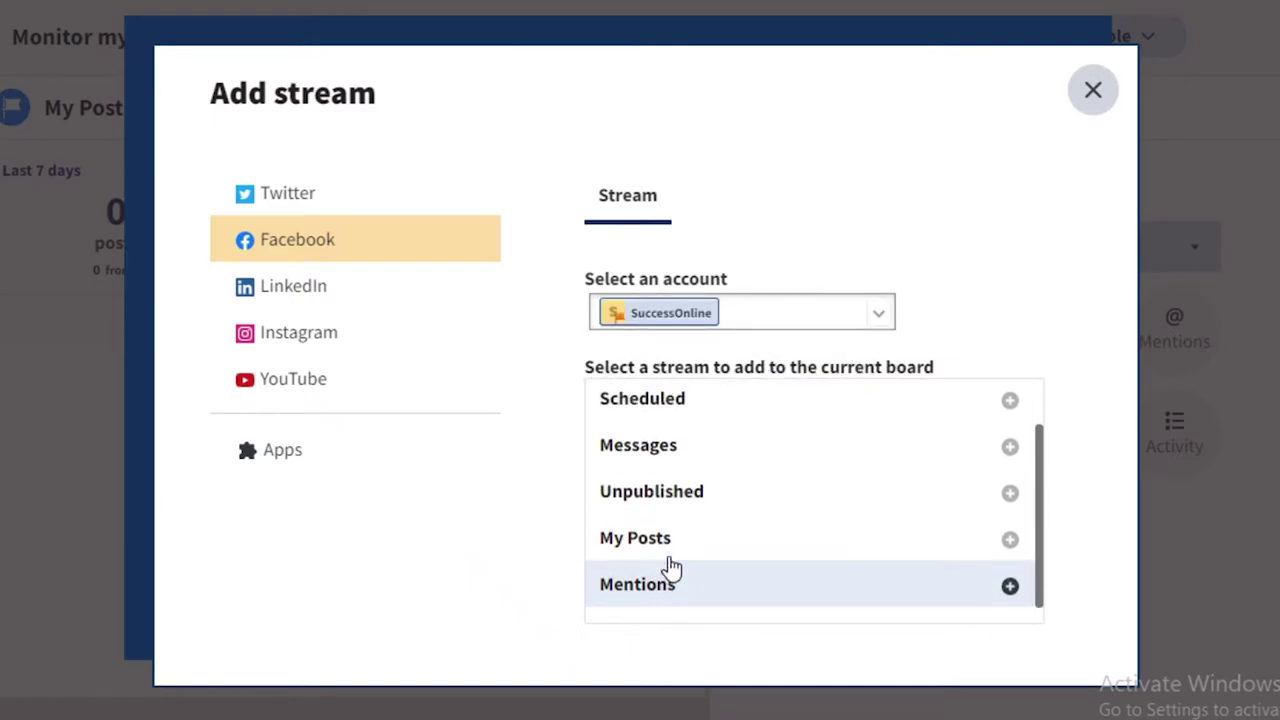
{"action": "left_click", "coordinate": [664, 426]}
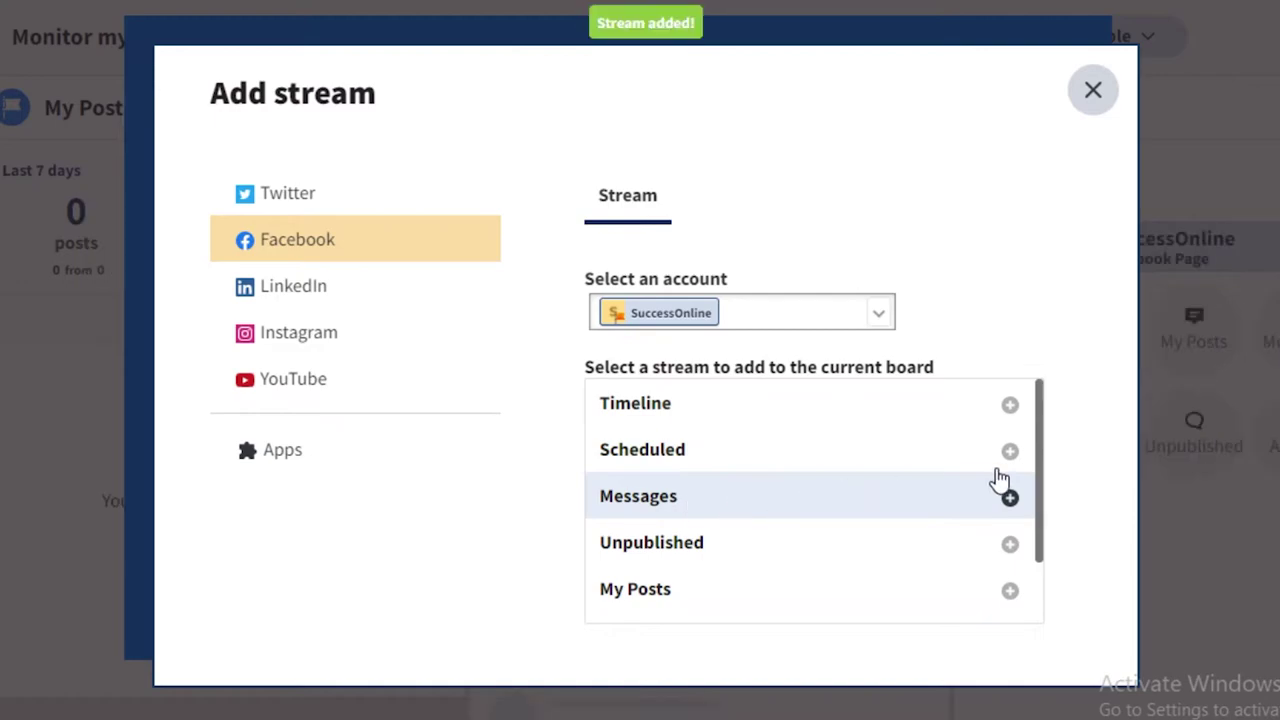
{"action": "left_click", "coordinate": [1093, 90]}
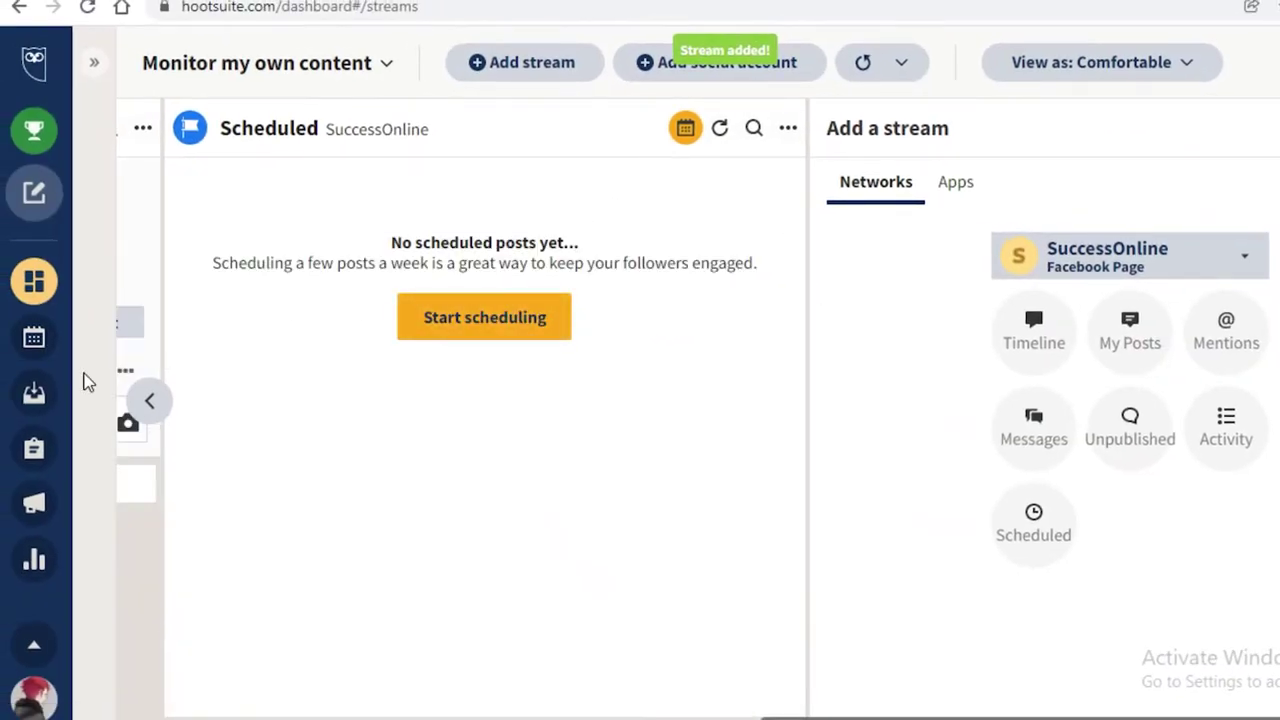
- Delete the SuccessOnline Scheduled stream from the board
{"action": "left_click", "coordinate": [788, 128]}
{"action": "left_click", "coordinate": [723, 286]}
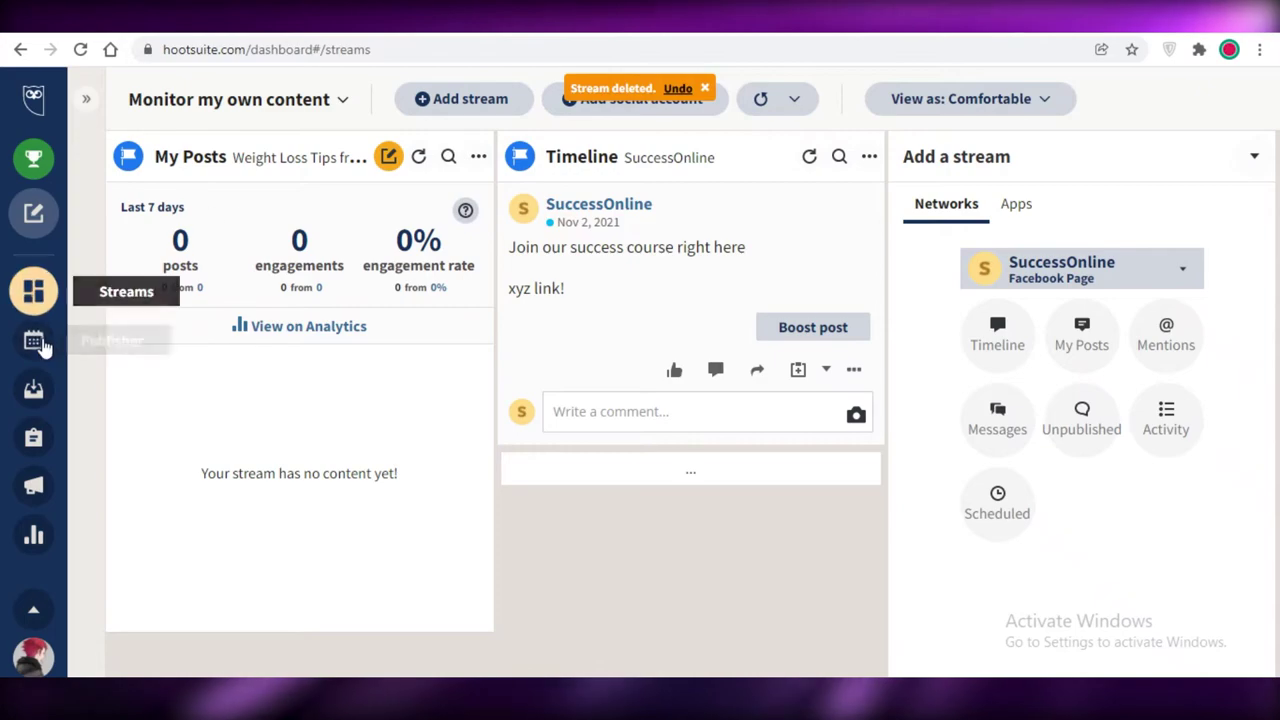
- View the Publisher planner's January 2022 calendar and switch to Buffer to compare its calendar
{"action": "left_click", "coordinate": [42, 345]}
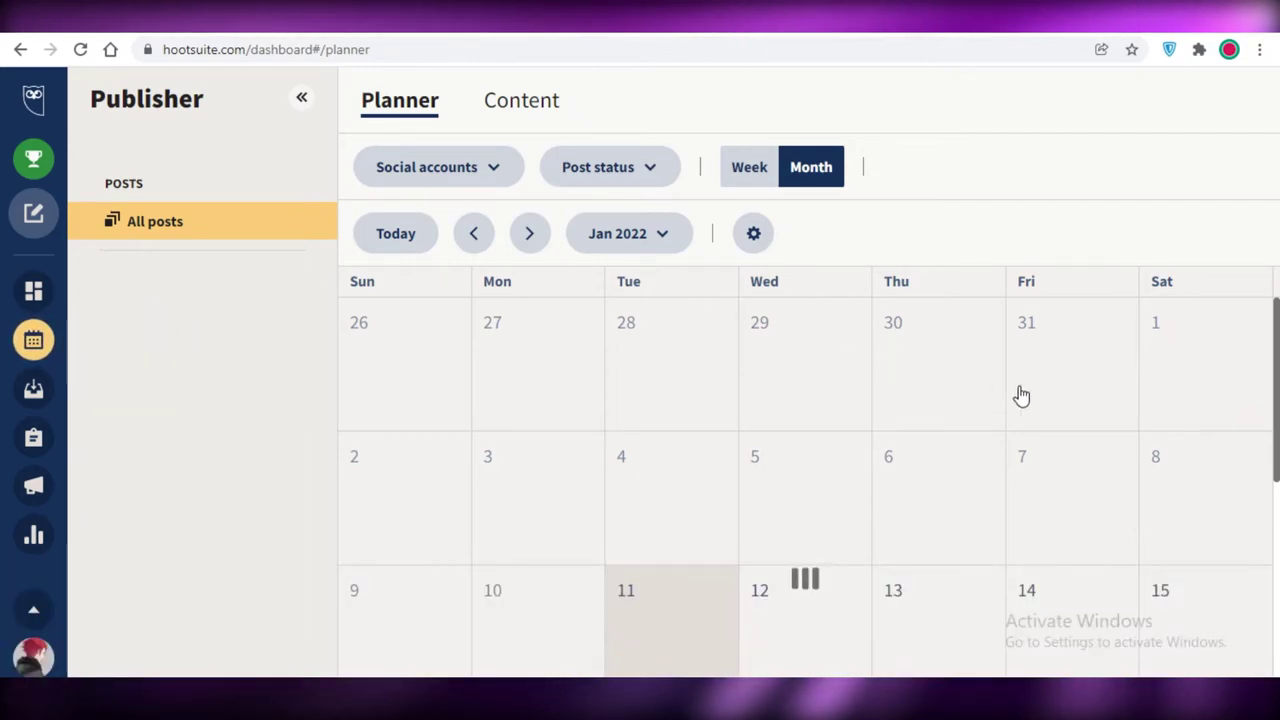
{"action": "scroll", "coordinate": [897, 211], "scroll_direction": "down", "scroll_amount": 1}
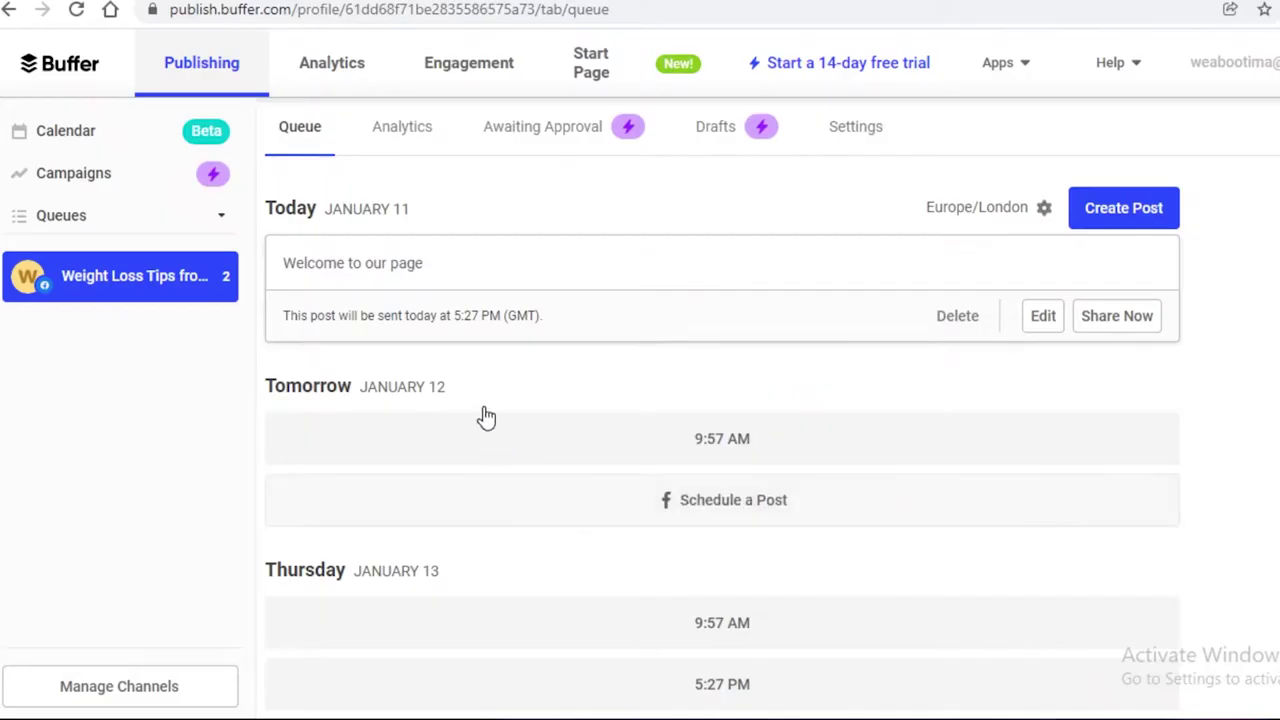
{"action": "left_click", "coordinate": [92, 138]}
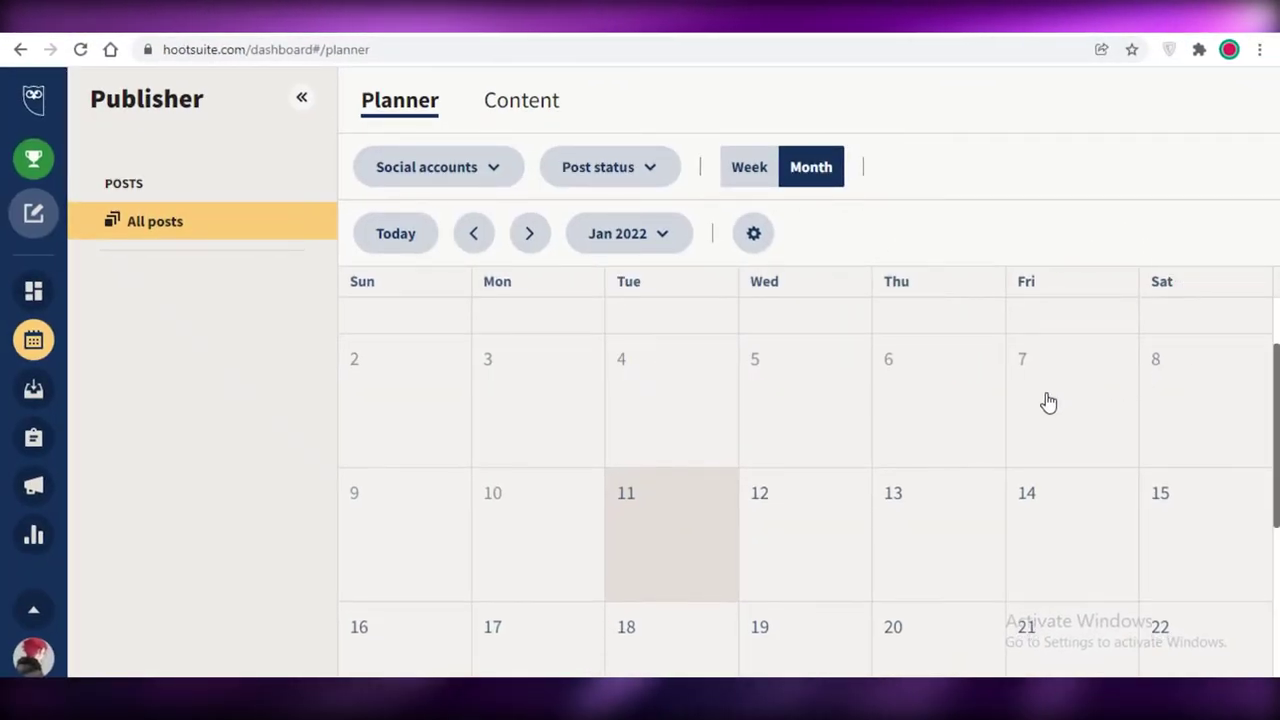
- Back in Hootsuite, advance the planner to March 2022 and browse its month picker up to 2024
{"action": "scroll", "coordinate": [1046, 400], "scroll_direction": "down", "scroll_amount": 2}
{"action": "left_click", "coordinate": [435, 215]}
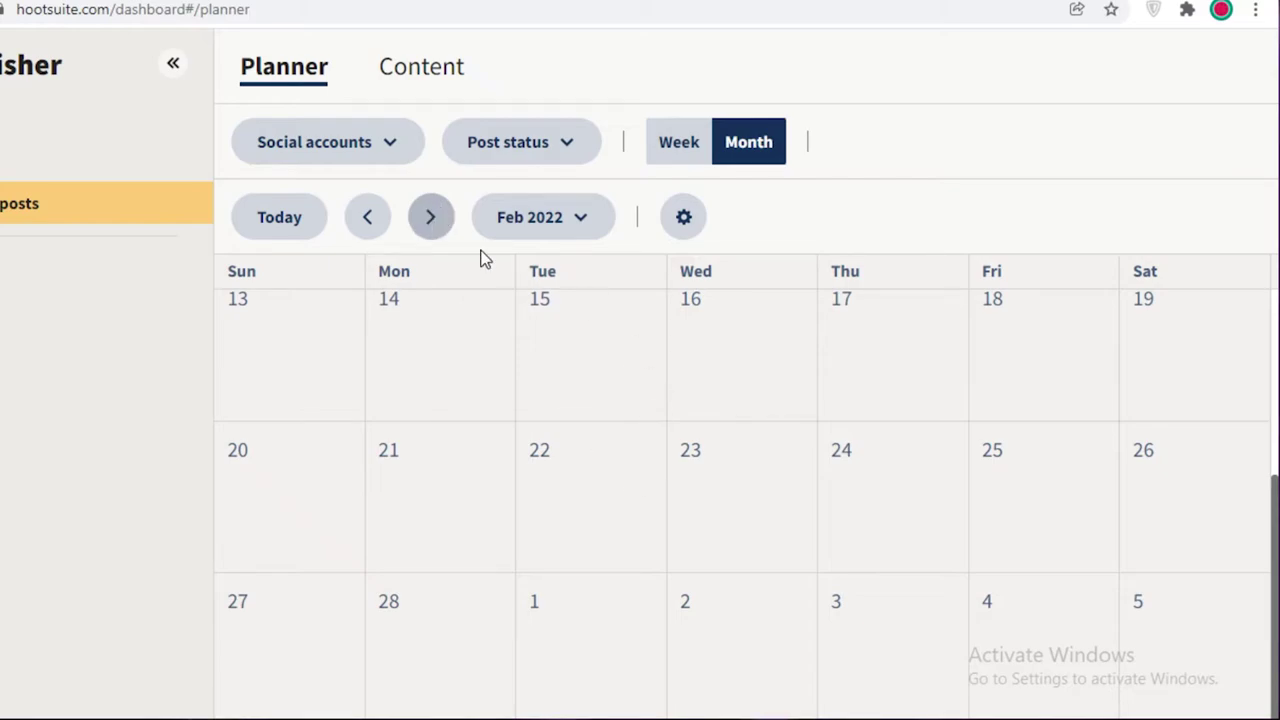
{"action": "left_click", "coordinate": [449, 217]}
{"action": "left_click", "coordinate": [503, 230]}
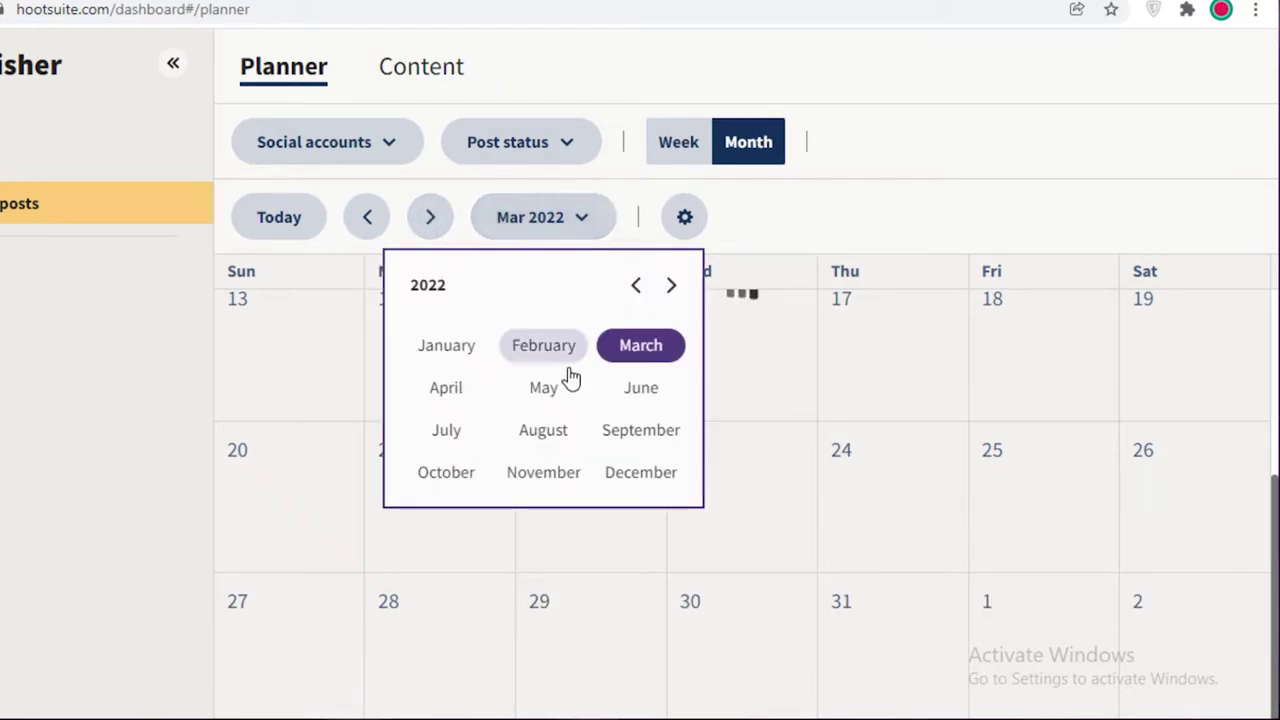
{"action": "left_click", "coordinate": [671, 285]}
{"action": "left_click", "coordinate": [675, 287]}
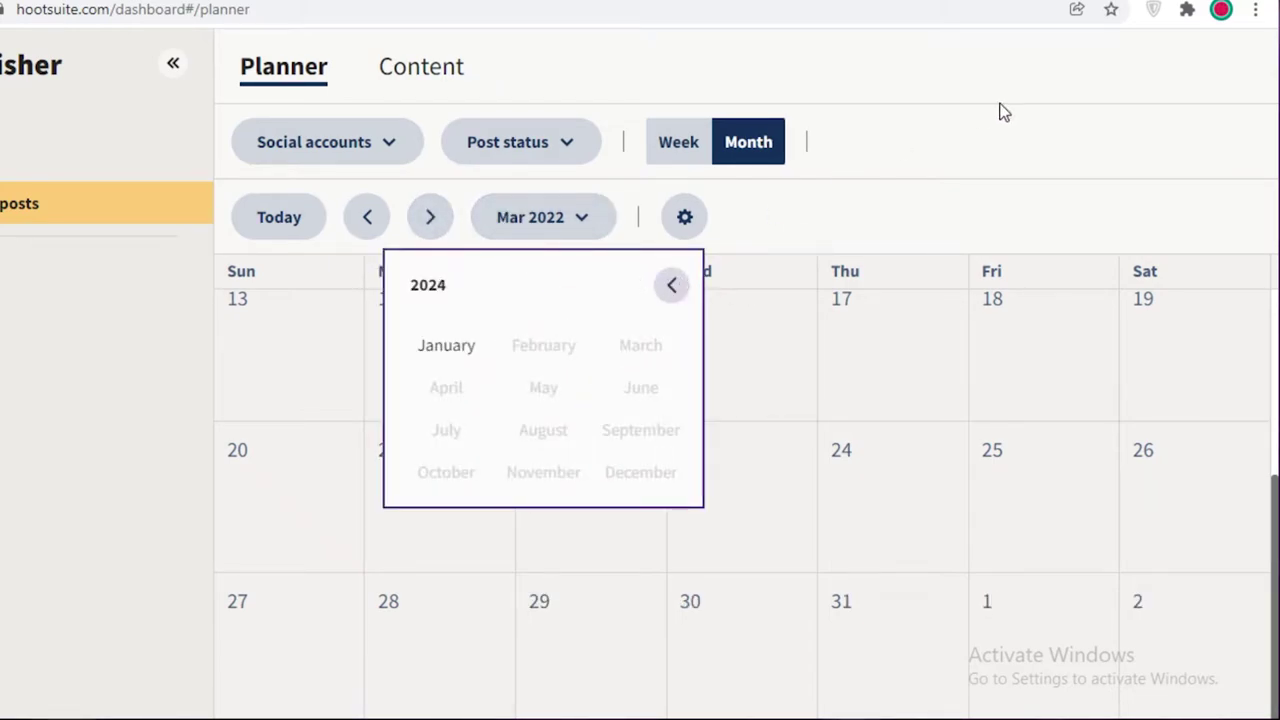
{"action": "left_click", "coordinate": [1005, 112]}
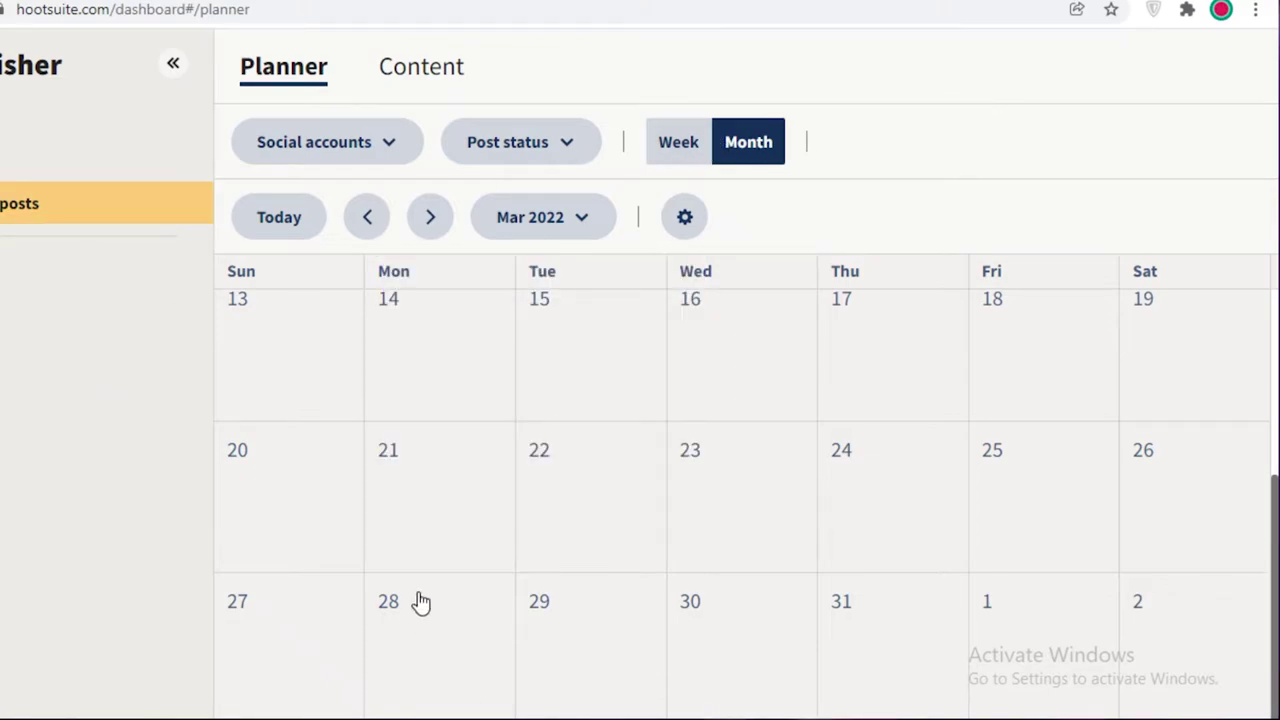
- Show the planner's social accounts filter and look through the March 2022 calendar
{"action": "left_click", "coordinate": [331, 143]}
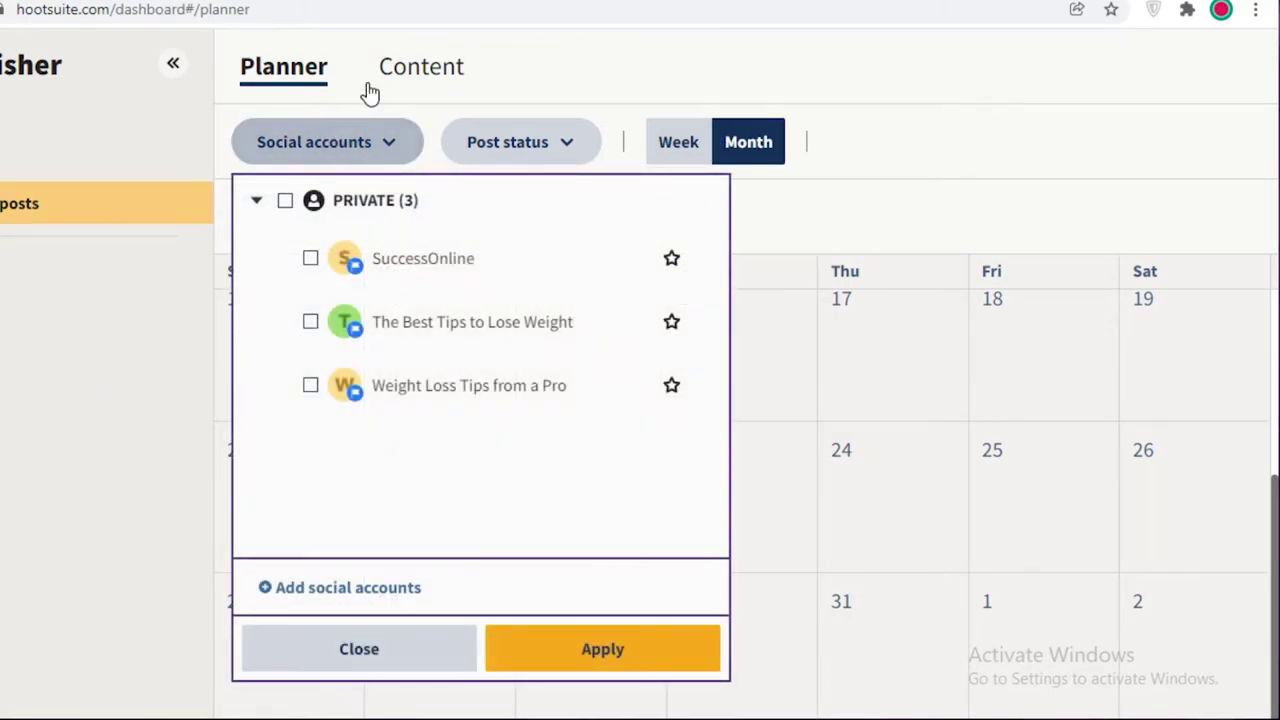
{"action": "left_click", "coordinate": [248, 66]}
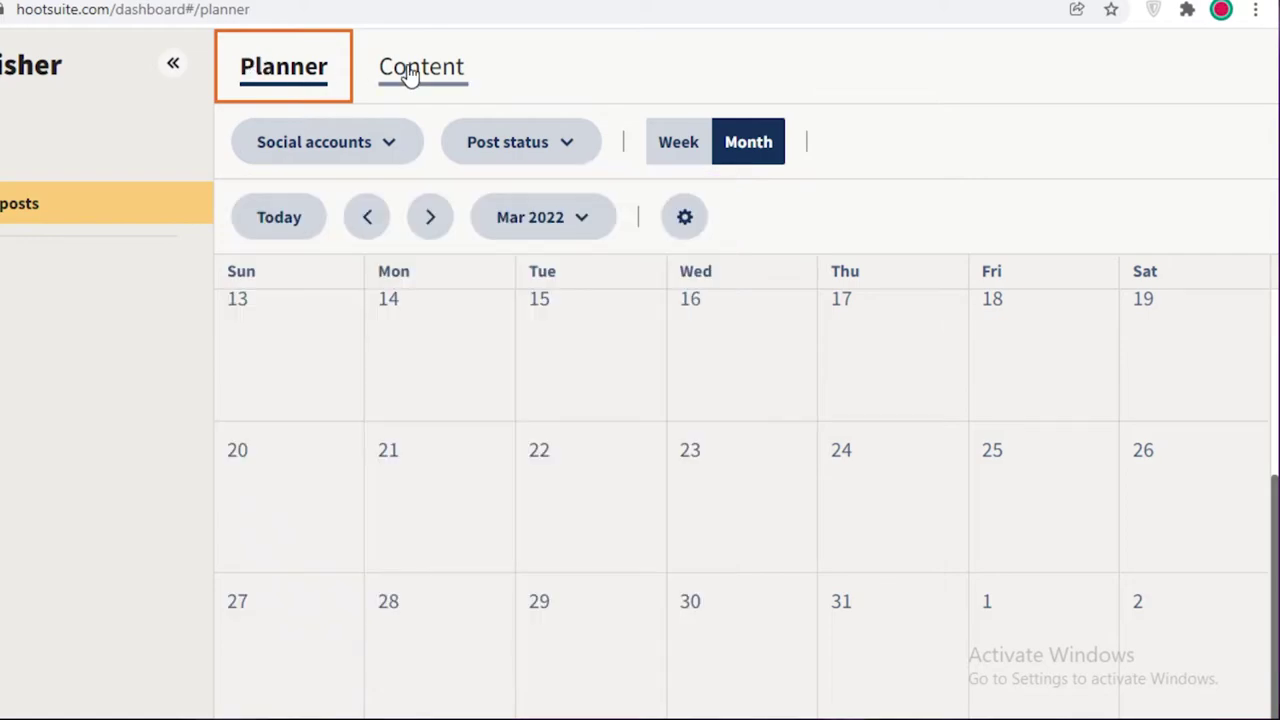
{"action": "left_click", "coordinate": [407, 75]}
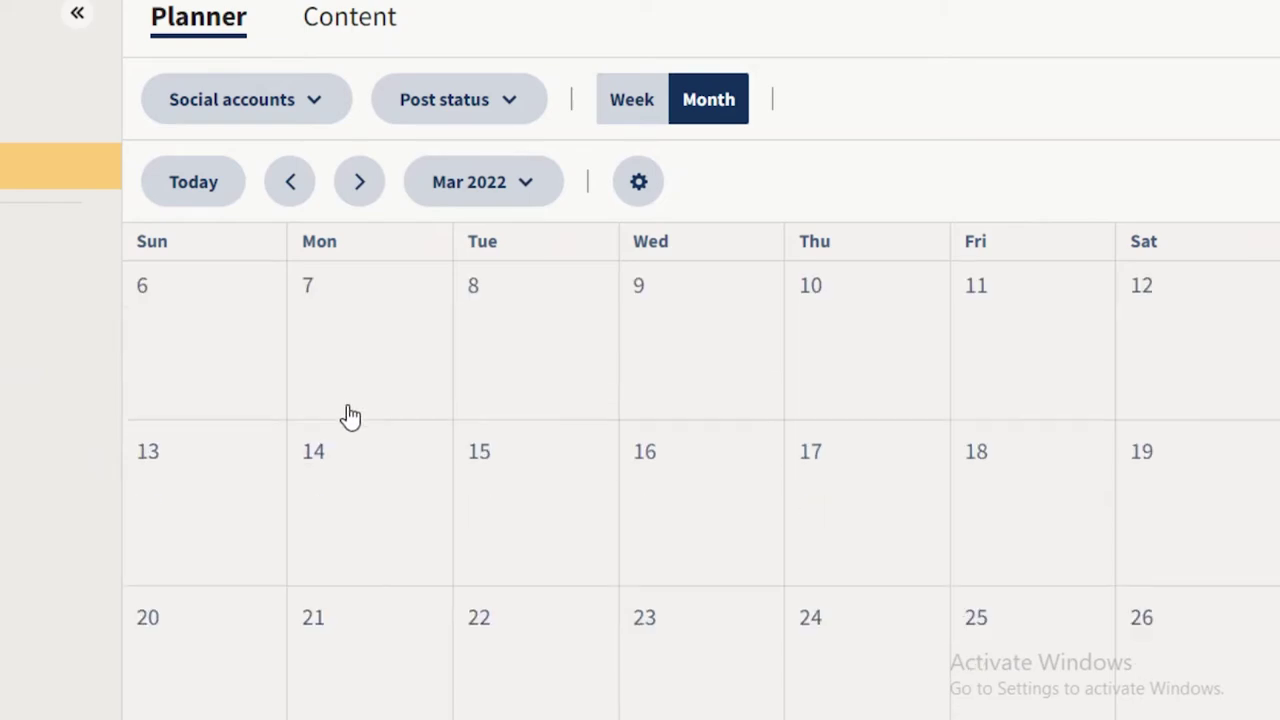
{"action": "scroll", "coordinate": [624, 404], "scroll_direction": "down", "scroll_amount": 1}
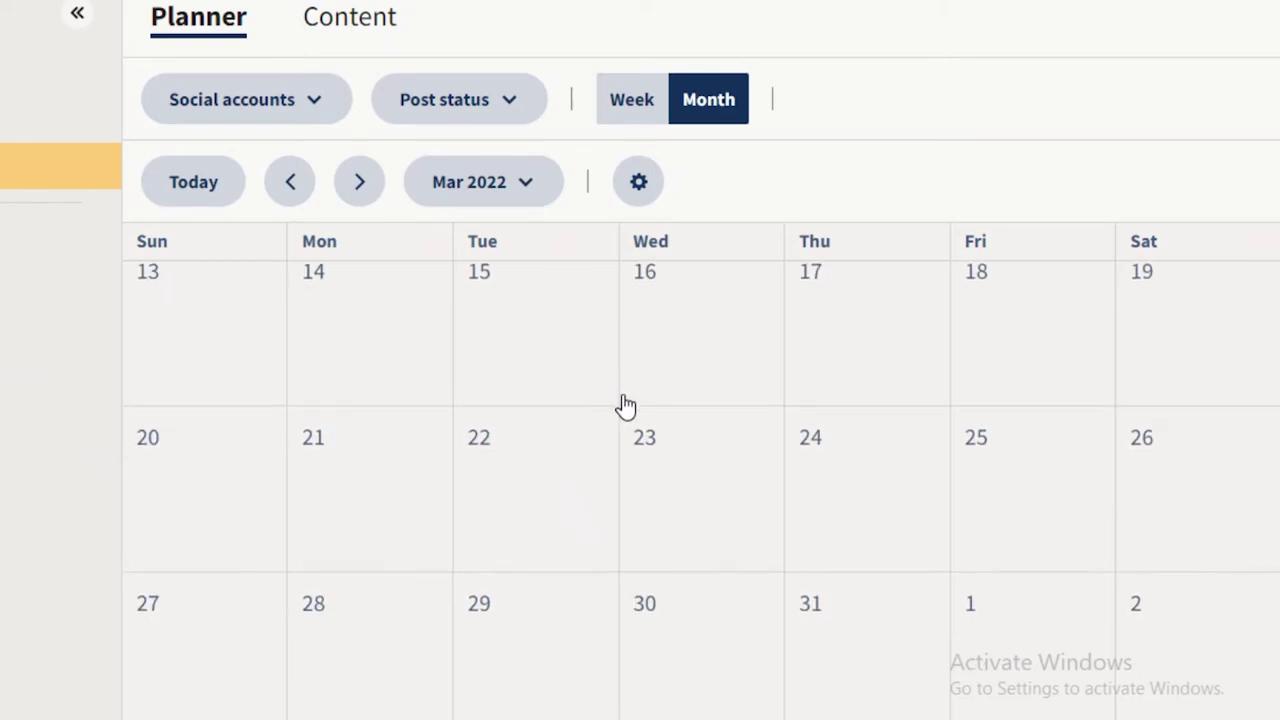
{"action": "scroll", "coordinate": [470, 378], "scroll_direction": "up", "scroll_amount": 3}
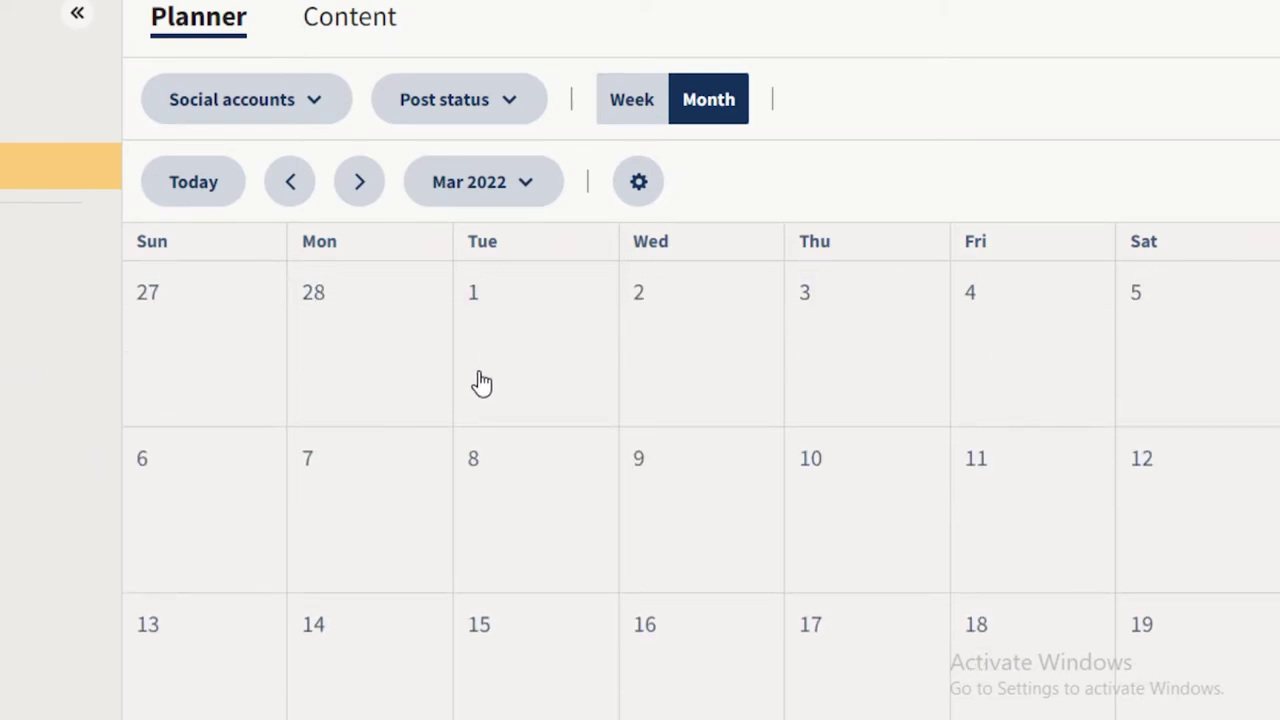
{"action": "scroll", "coordinate": [410, 398], "scroll_direction": "down", "scroll_amount": 3}
{"action": "scroll", "coordinate": [420, 425], "scroll_direction": "up", "scroll_amount": 3}
- Open the Publisher's Content section and view the Past Scheduled week calendar and the Require Approval list
{"action": "left_click", "coordinate": [400, 30]}
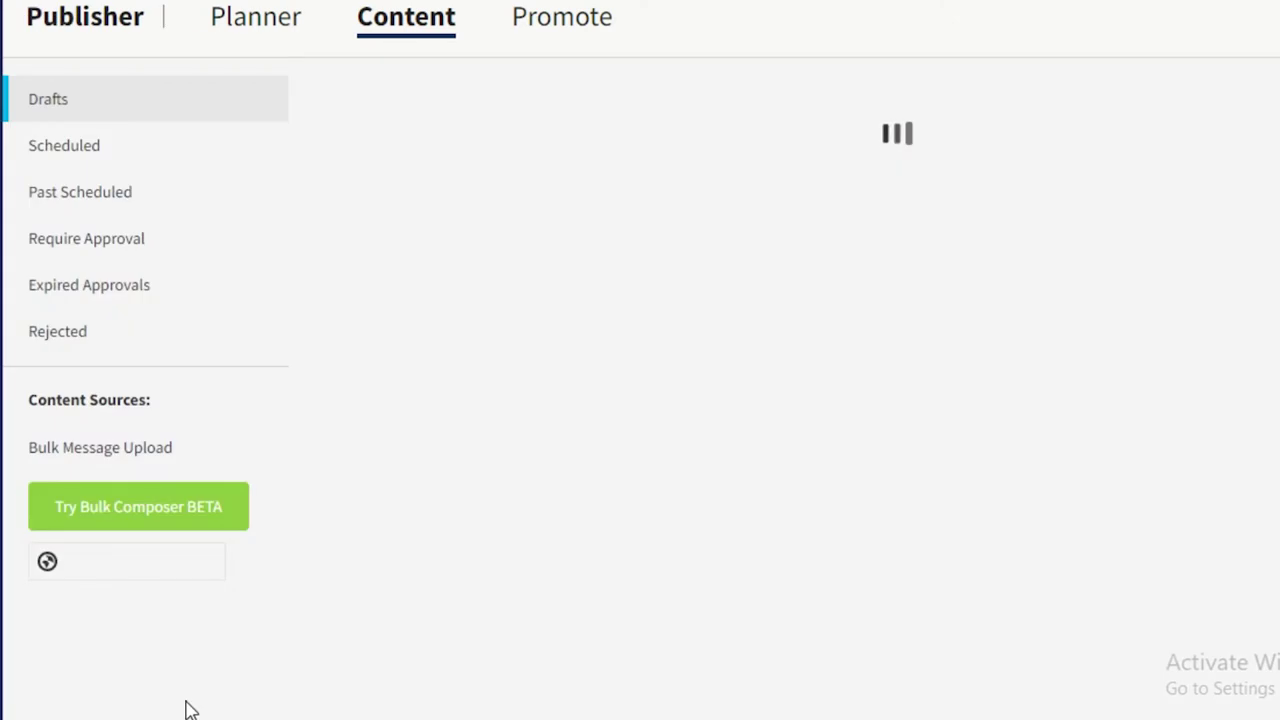
{"action": "left_click", "coordinate": [66, 210]}
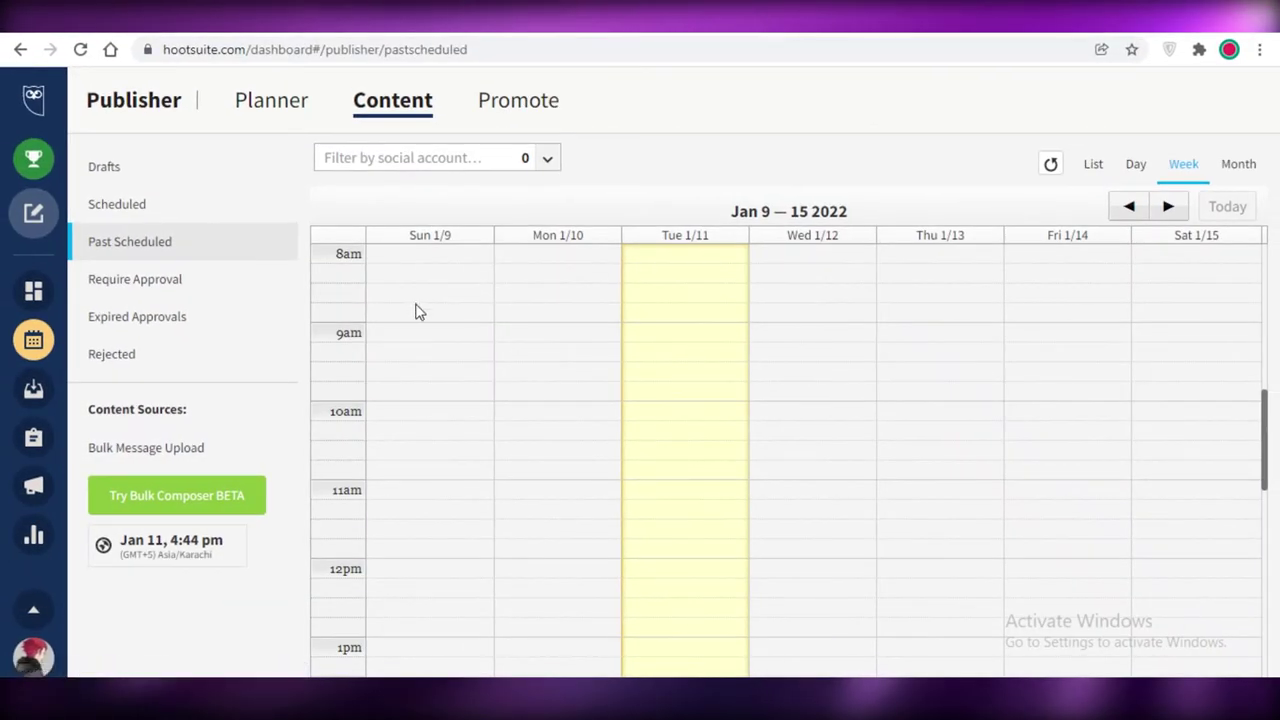
{"action": "scroll", "coordinate": [674, 277], "scroll_direction": "down", "scroll_amount": 8}
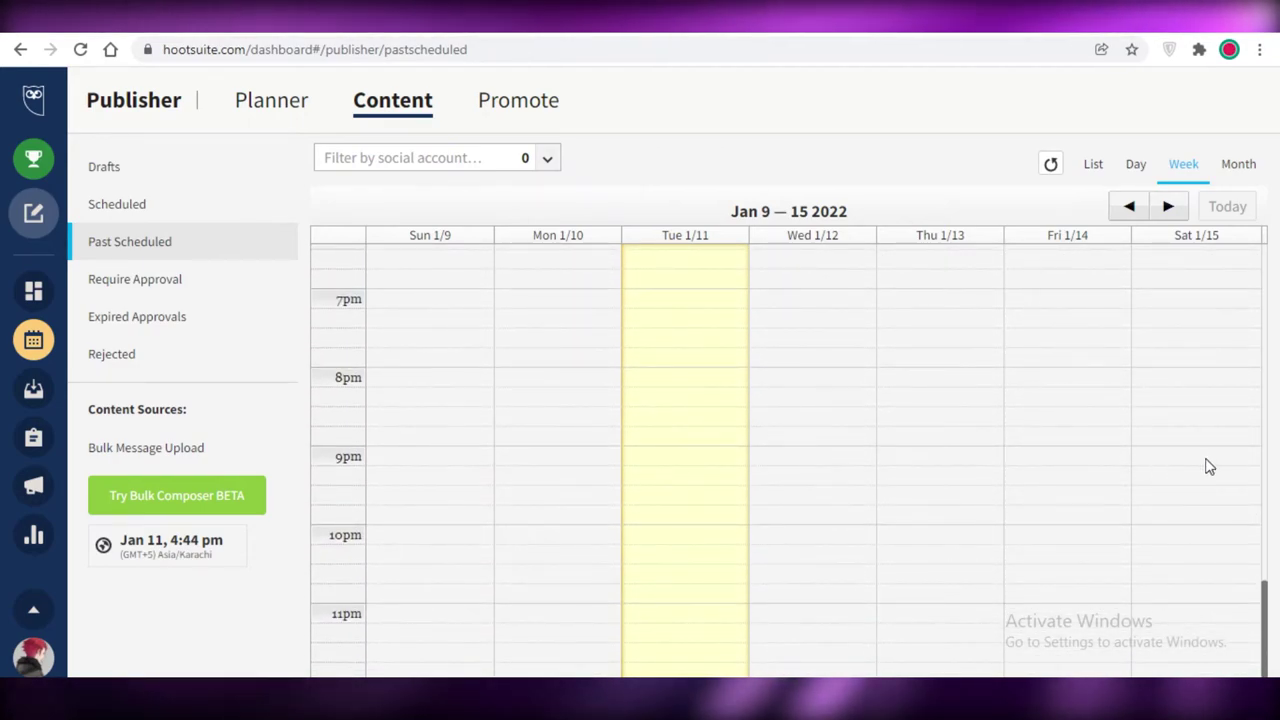
{"action": "scroll", "coordinate": [987, 470], "scroll_direction": "up", "scroll_amount": 15}
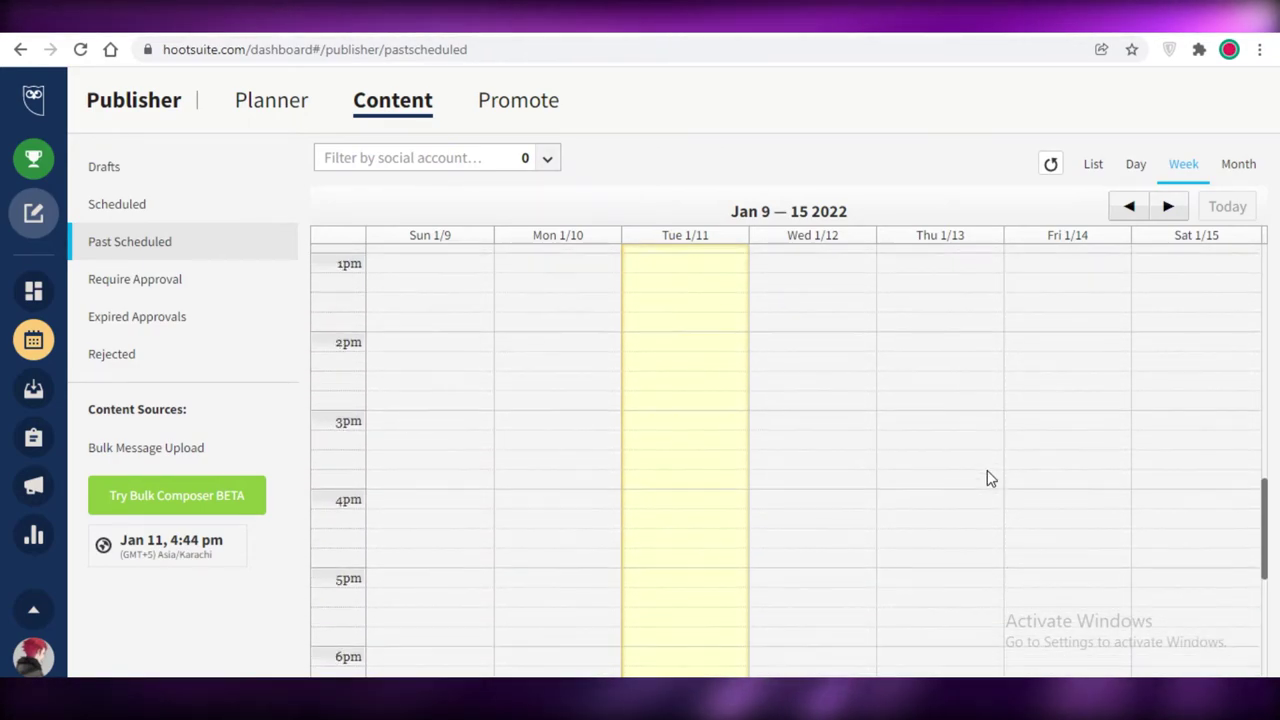
{"action": "left_click", "coordinate": [142, 280]}
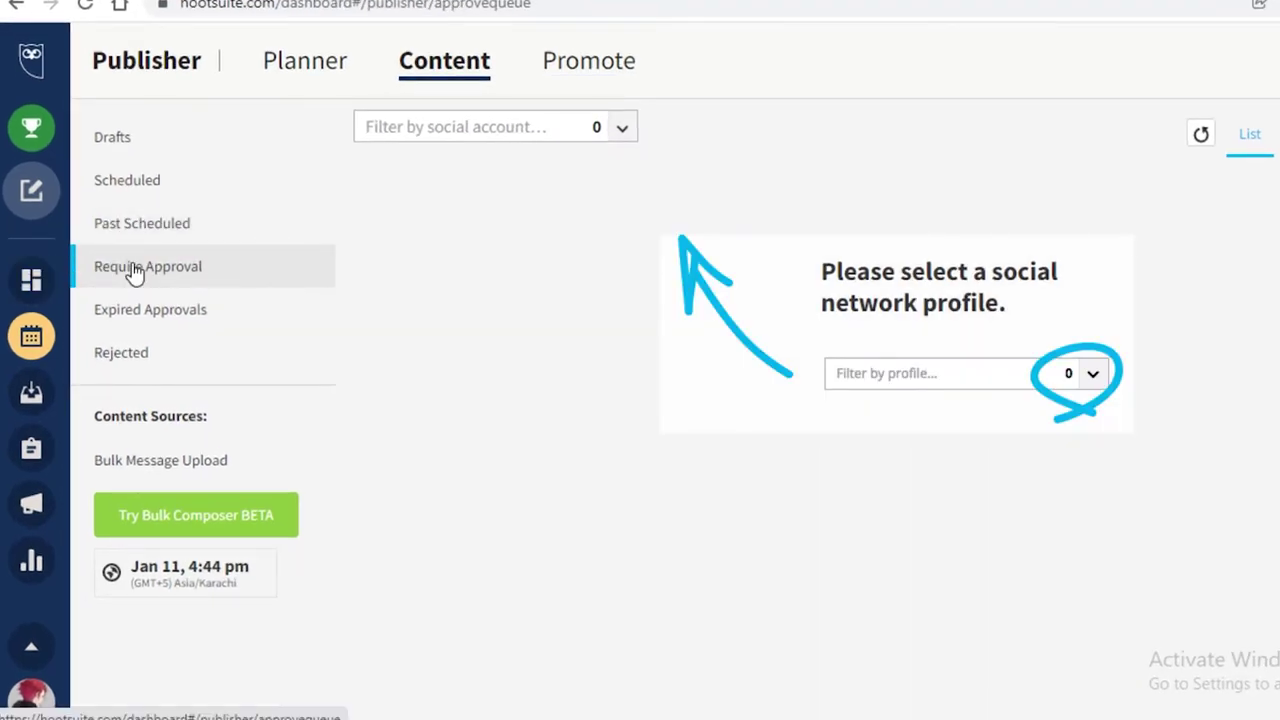
- Open the new post composer, look over its publishing, content and scheduling options, and minimize it
{"action": "mouse_move", "coordinate": [31, 190]}
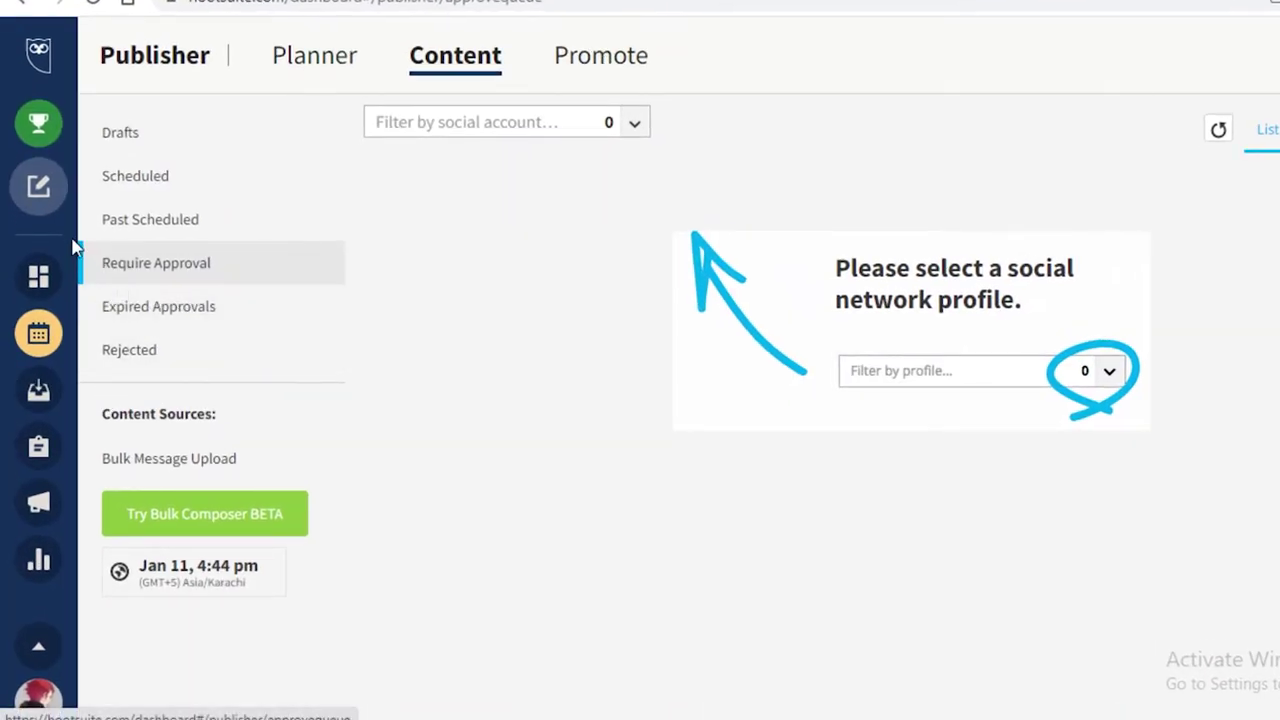
{"action": "mouse_move", "coordinate": [38, 187]}
{"action": "left_click", "coordinate": [145, 196]}
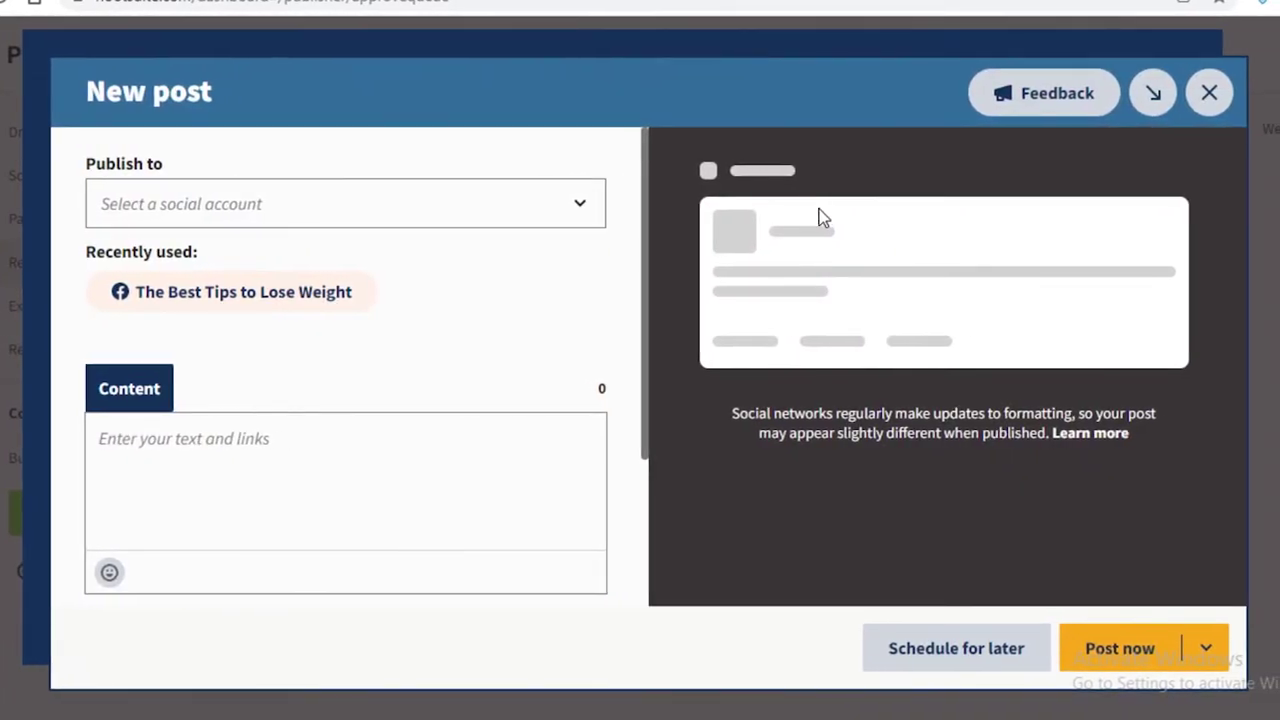
{"action": "left_click", "coordinate": [1153, 93]}
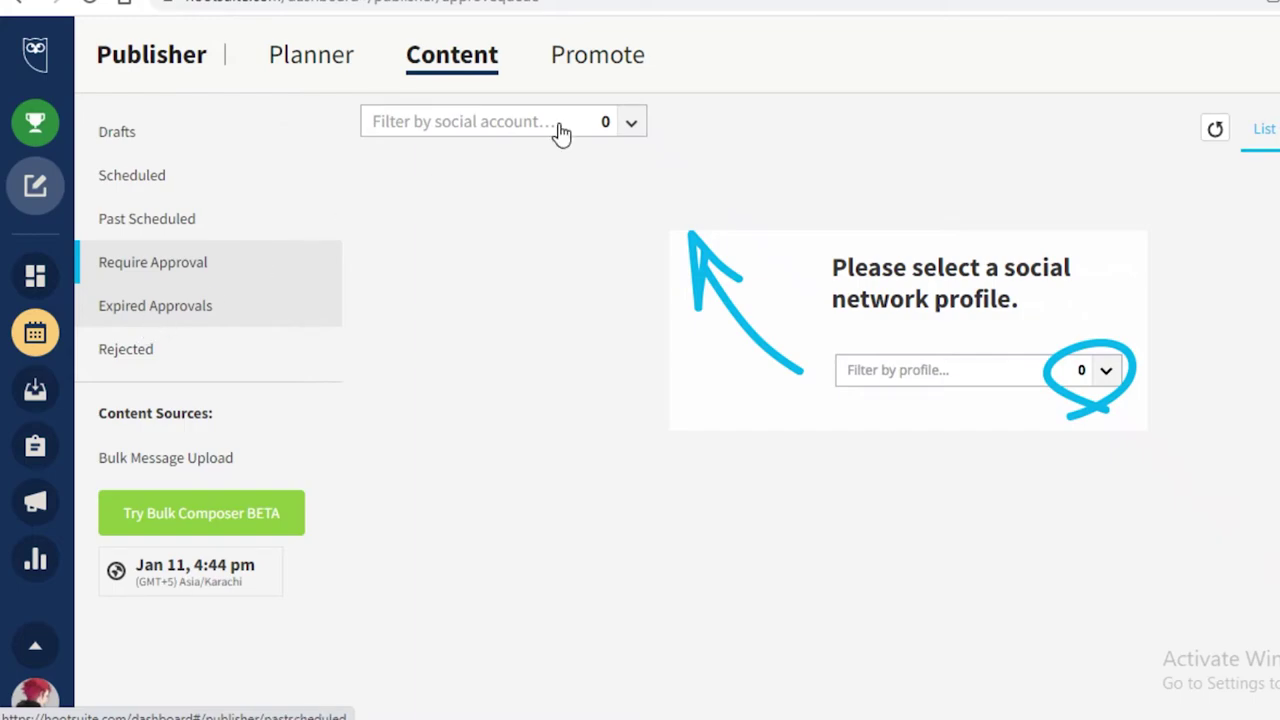
- View the Publisher's Promote page and the shared inbox's Incoming and Done lists
{"action": "left_click", "coordinate": [617, 70]}
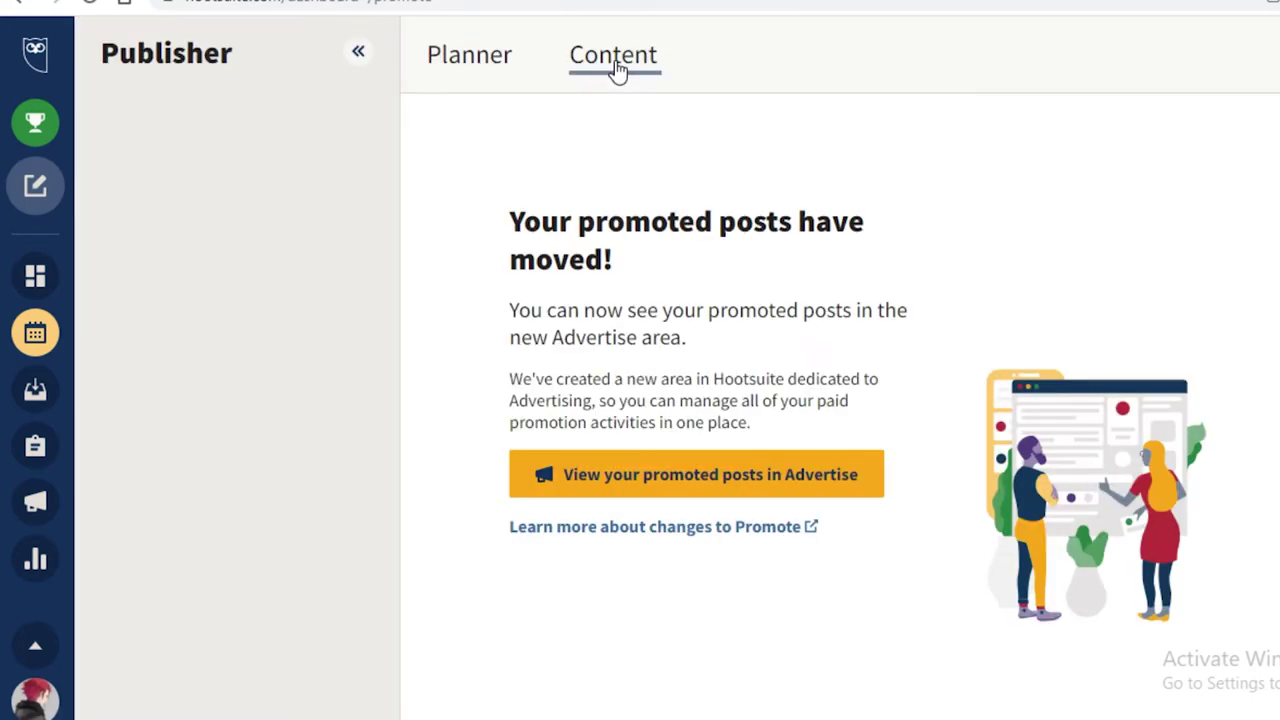
{"action": "left_click", "coordinate": [359, 50]}
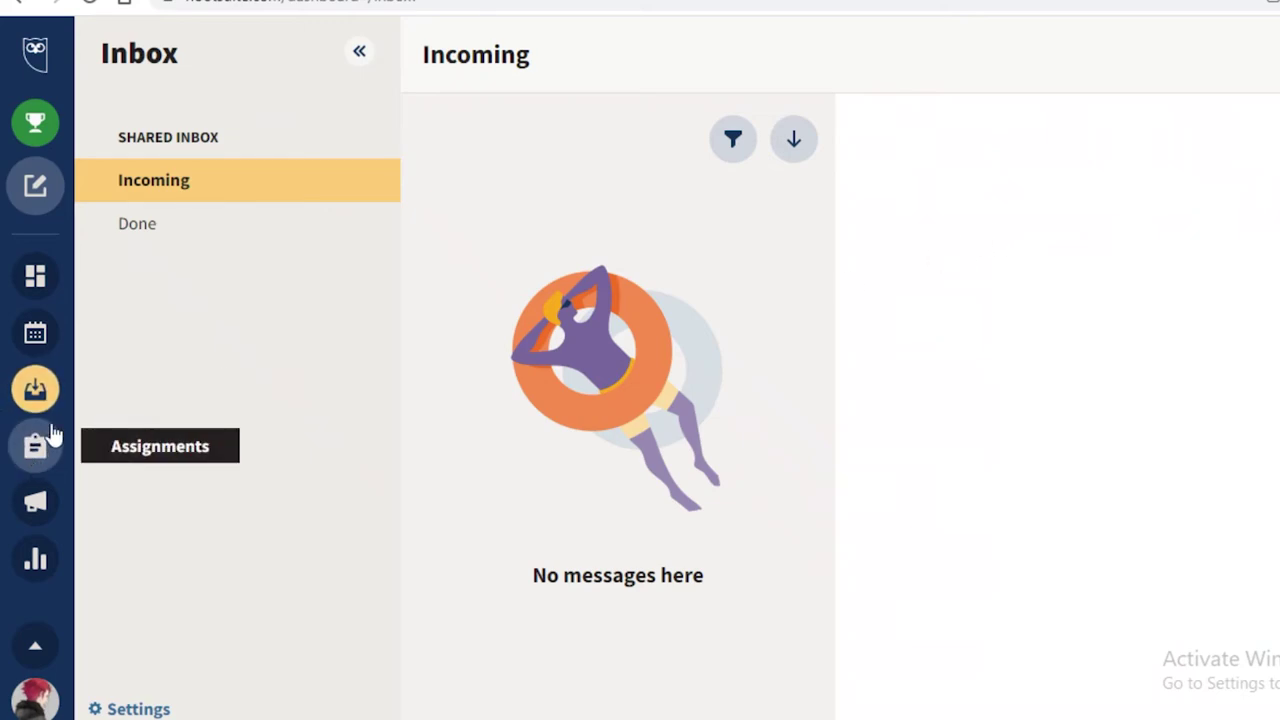
{"action": "left_click", "coordinate": [160, 245]}
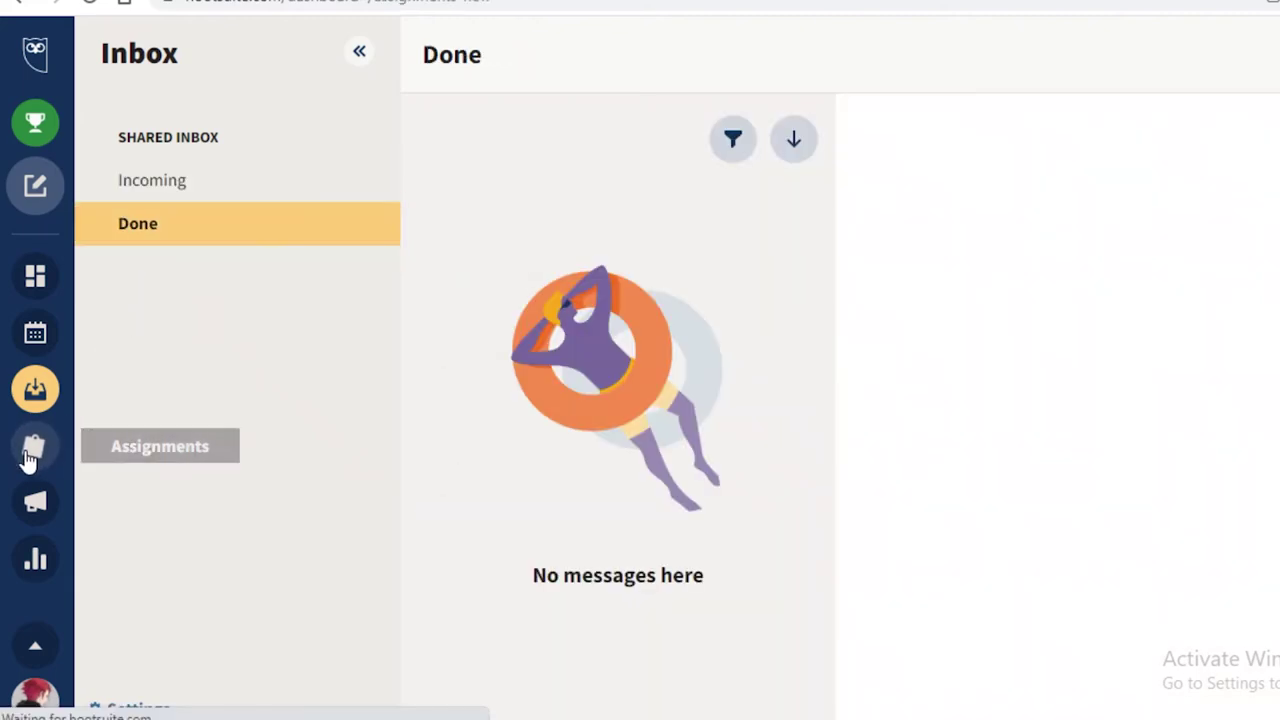
- Open Assignments, view the Assignments Manager feedback form, and close it without submitting
{"action": "left_click", "coordinate": [30, 458]}
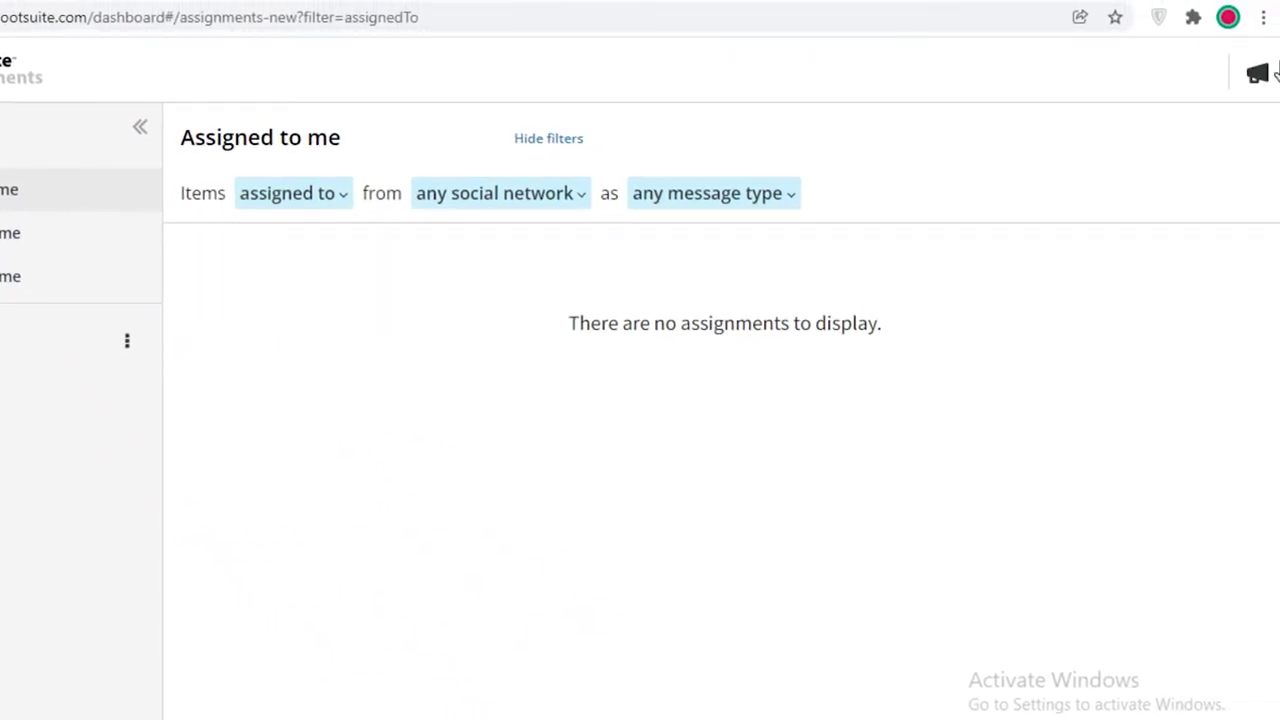
{"action": "left_click", "coordinate": [1262, 78]}
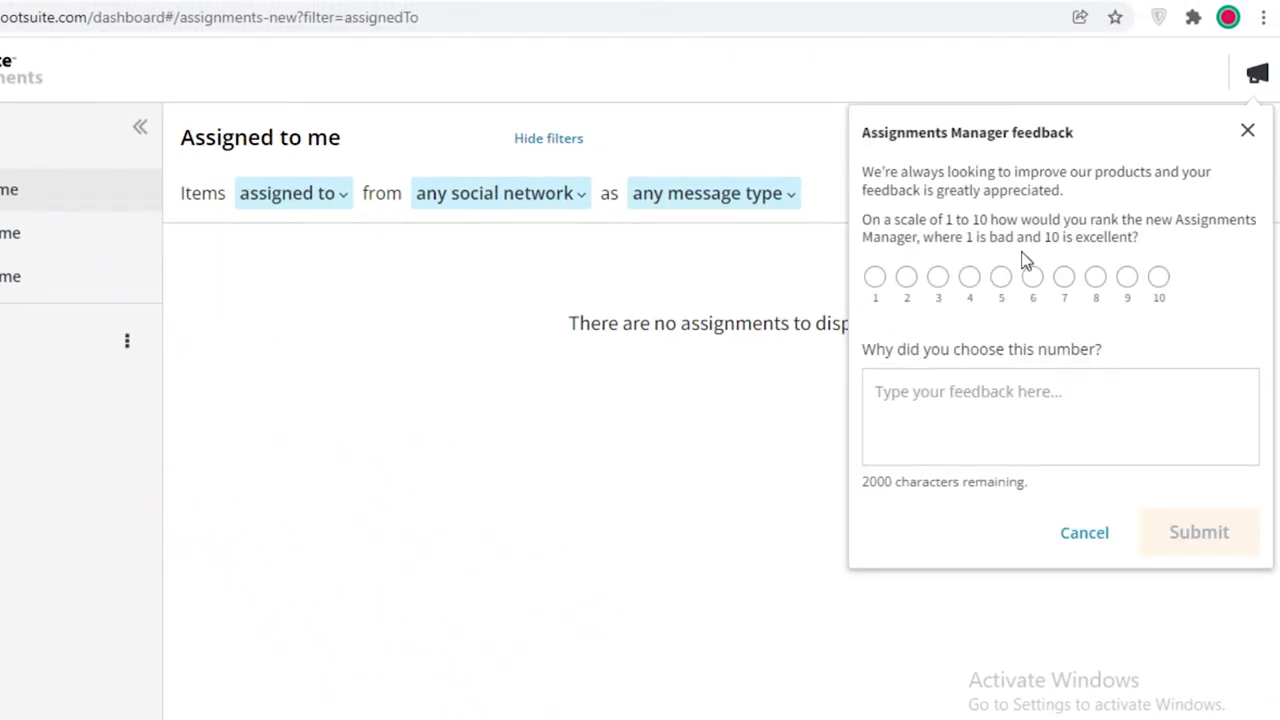
{"action": "left_click", "coordinate": [1246, 130]}
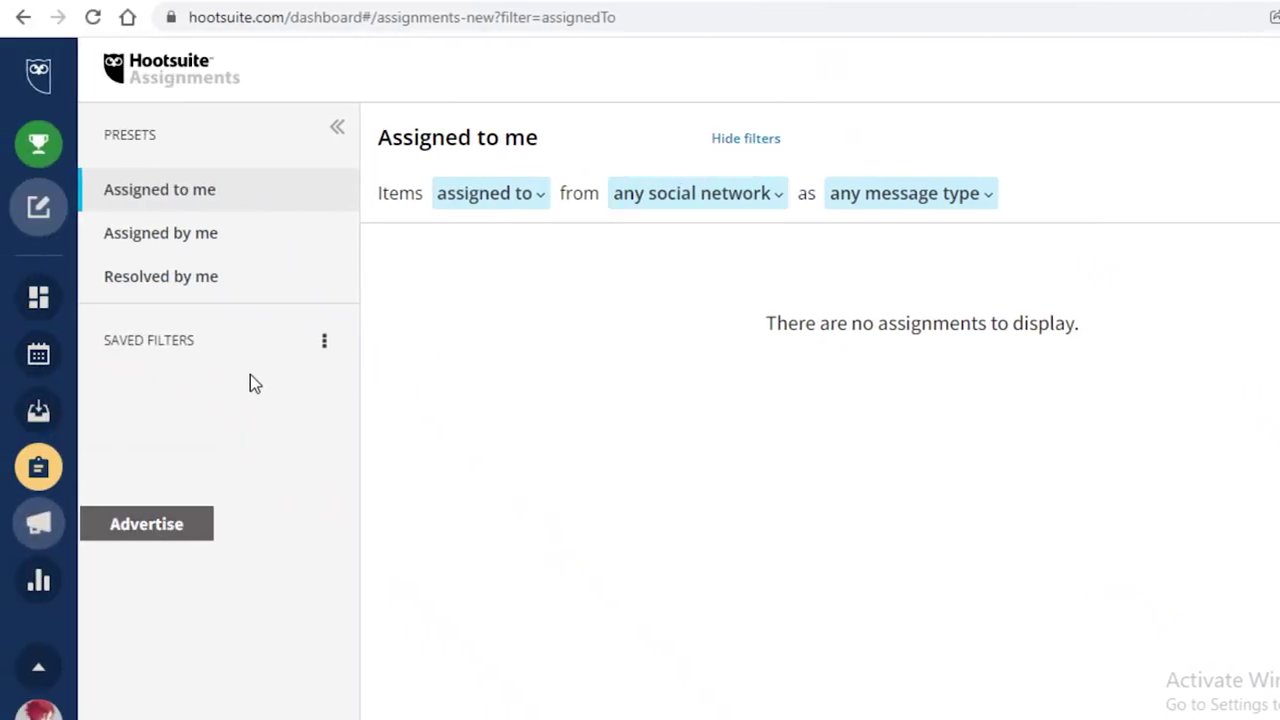
- View the Advertise section's Facebook Boost page with its side menu expanded, and open the Analytics reports list
{"action": "left_click", "coordinate": [18, 524]}
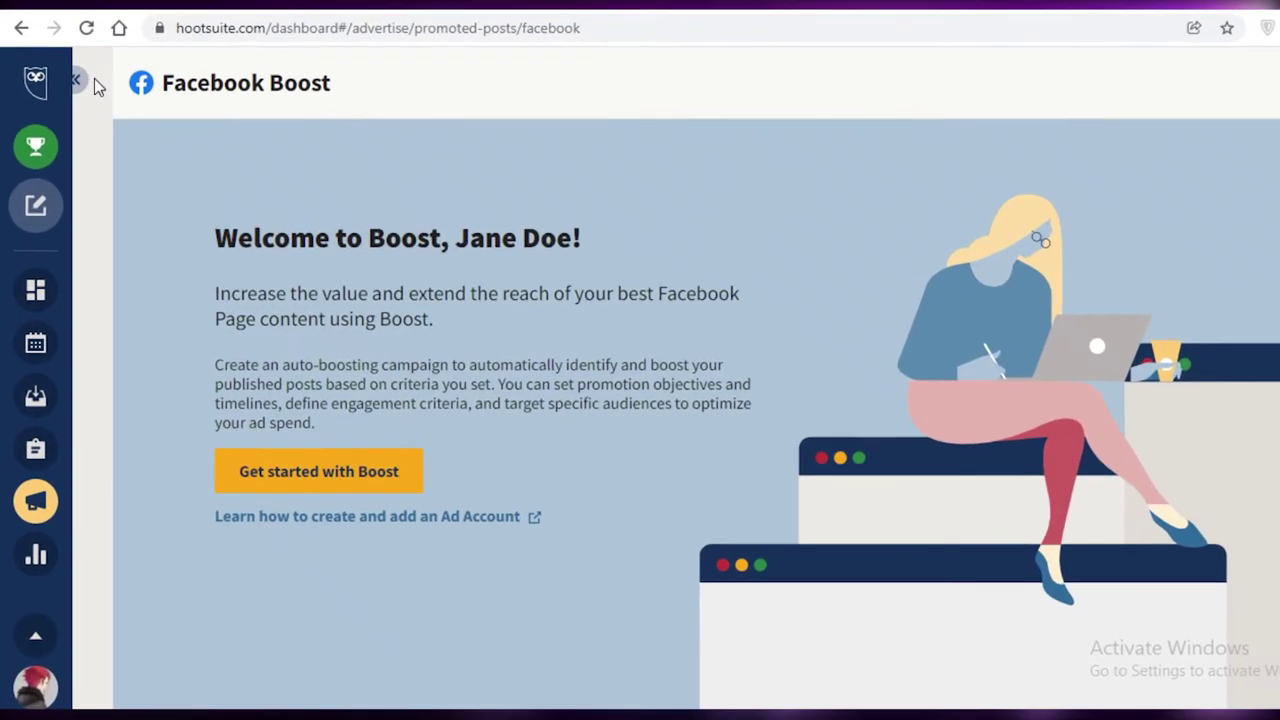
{"action": "left_click", "coordinate": [94, 82]}
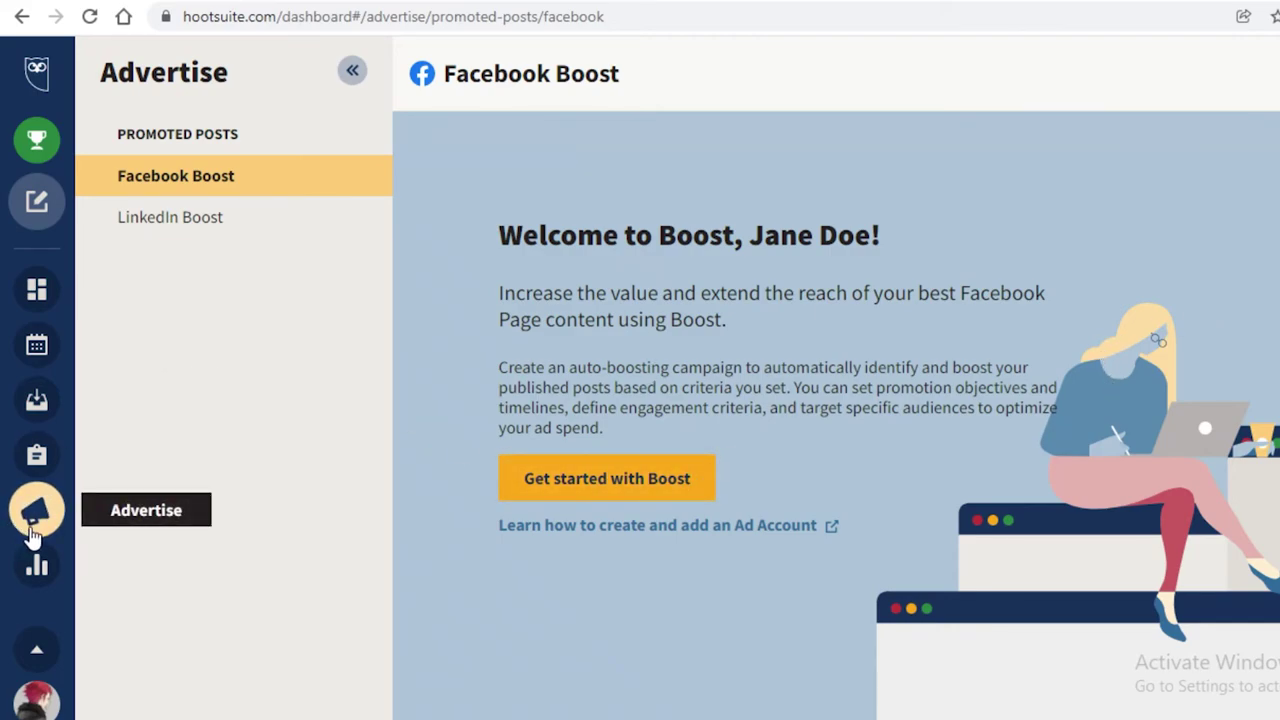
{"action": "left_click", "coordinate": [37, 568]}
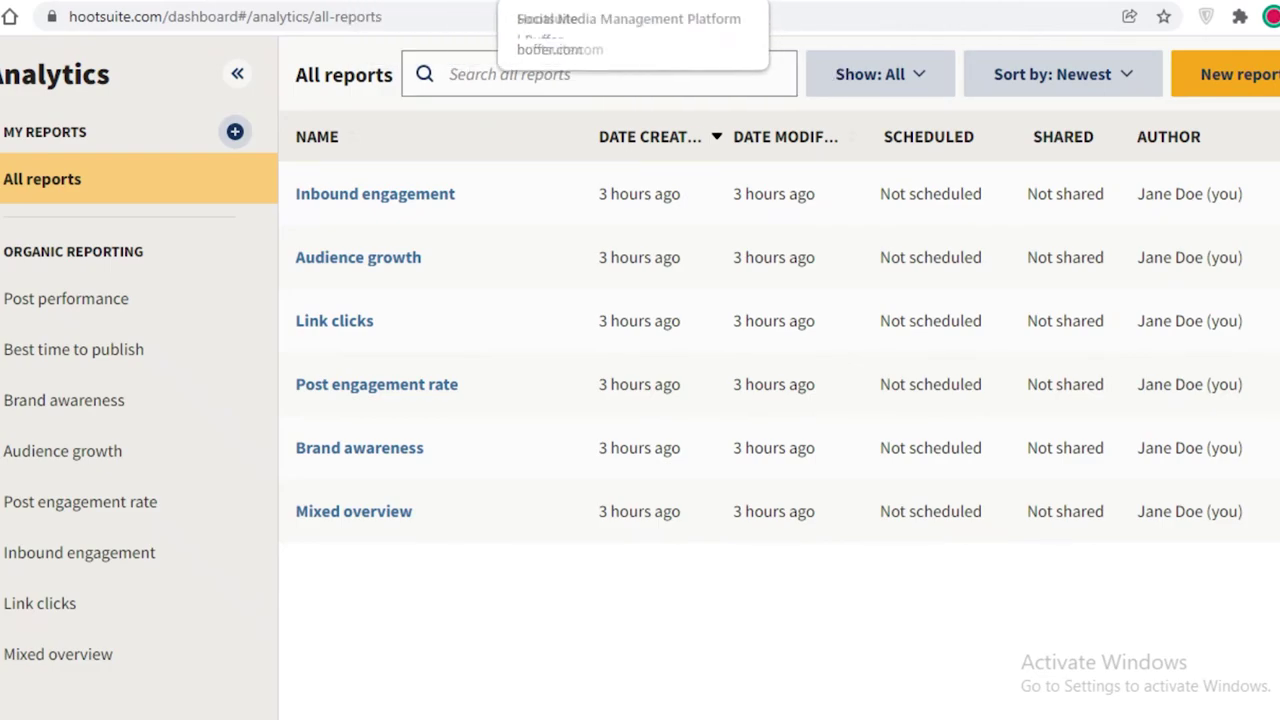
- Switch to Buffer's pricing page and compare its Free and Essentials plans with Hootsuite's upgrade plans
{"action": "left_click", "coordinate": [650, 0]}
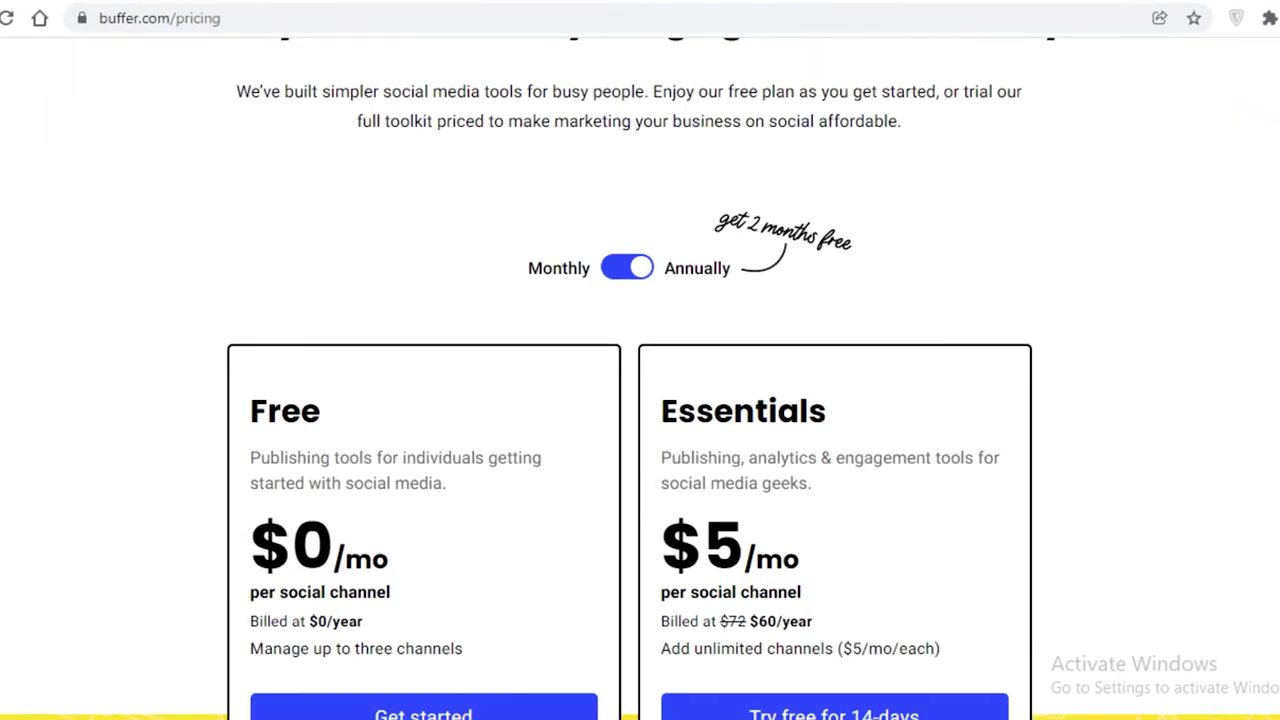
{"action": "scroll", "coordinate": [428, 352], "scroll_direction": "down", "scroll_amount": 3}
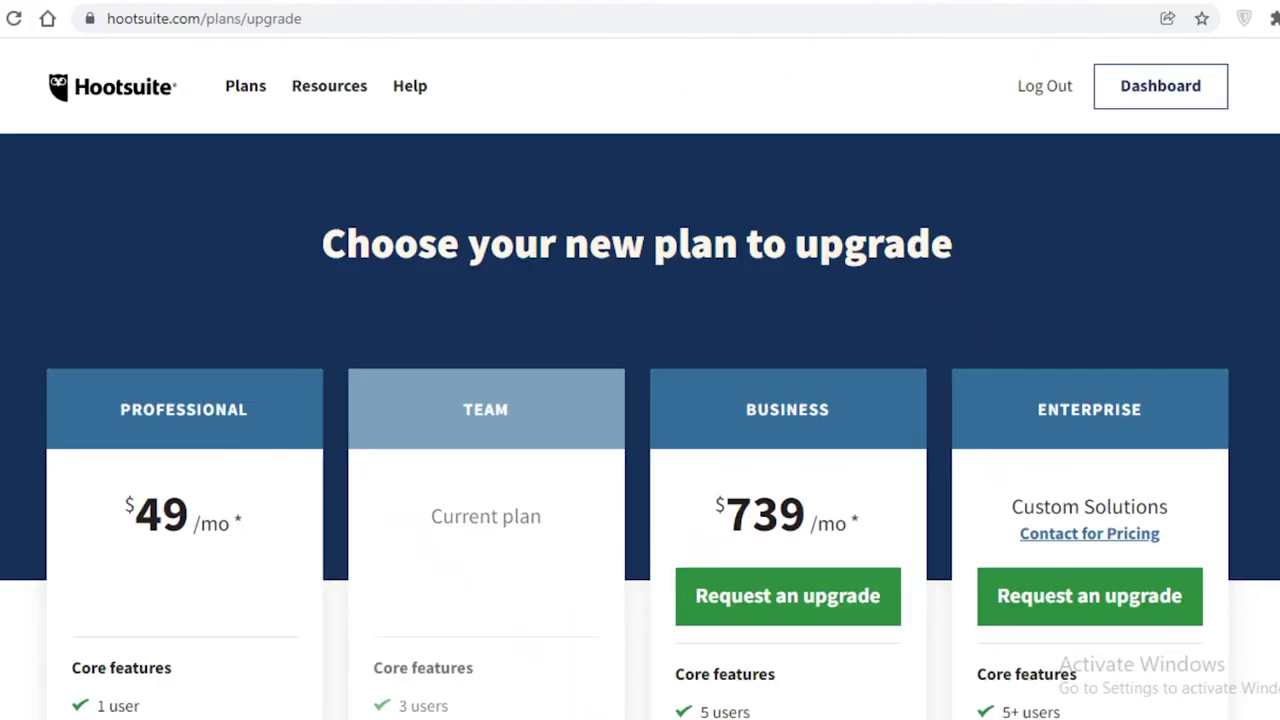
{"action": "scroll", "coordinate": [979, 86], "scroll_direction": "down", "scroll_amount": 3}
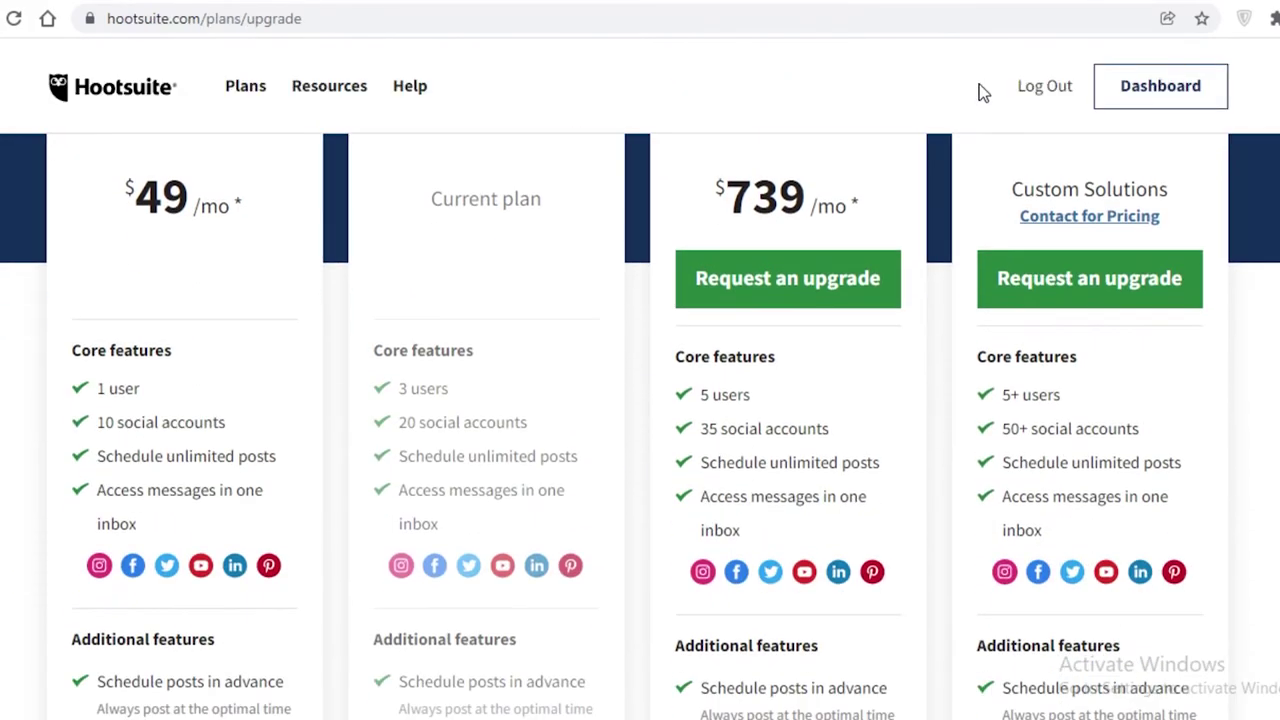
{"action": "scroll", "coordinate": [979, 86], "scroll_direction": "up", "scroll_amount": 2}
{"action": "scroll", "coordinate": [979, 86], "scroll_direction": "down", "scroll_amount": 1}
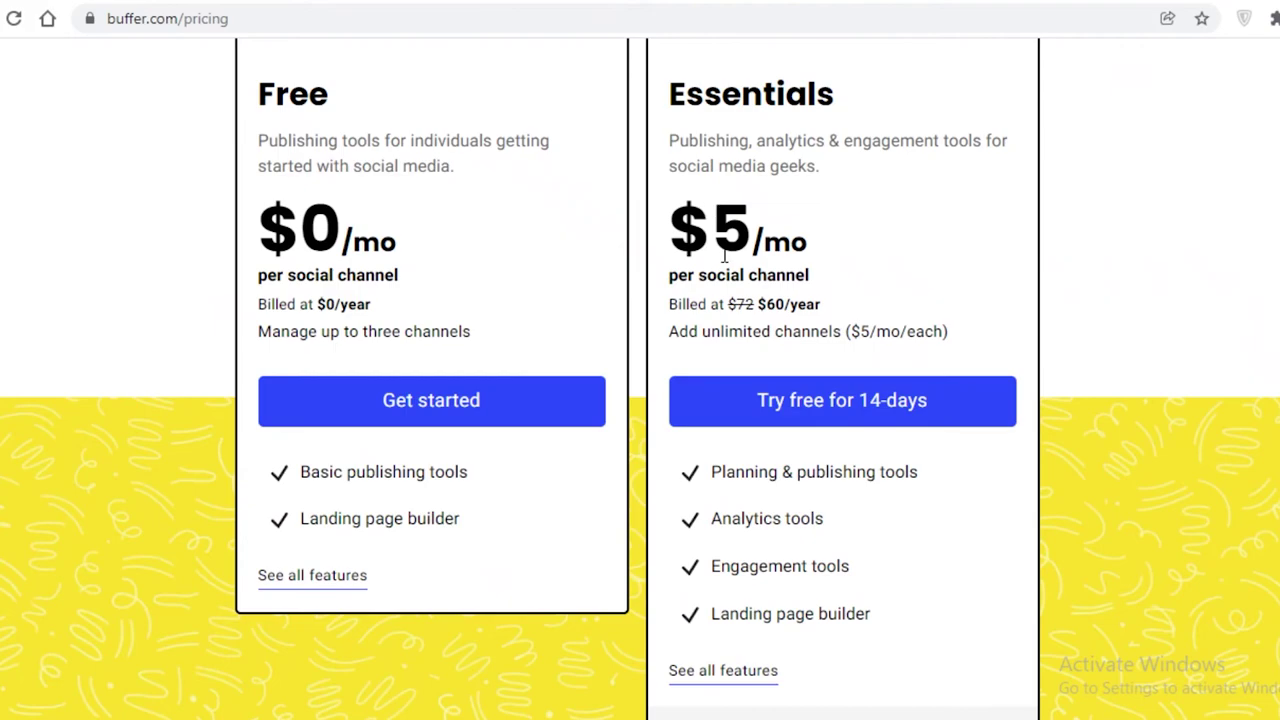
{"action": "scroll", "coordinate": [725, 257], "scroll_direction": "up", "scroll_amount": 1}
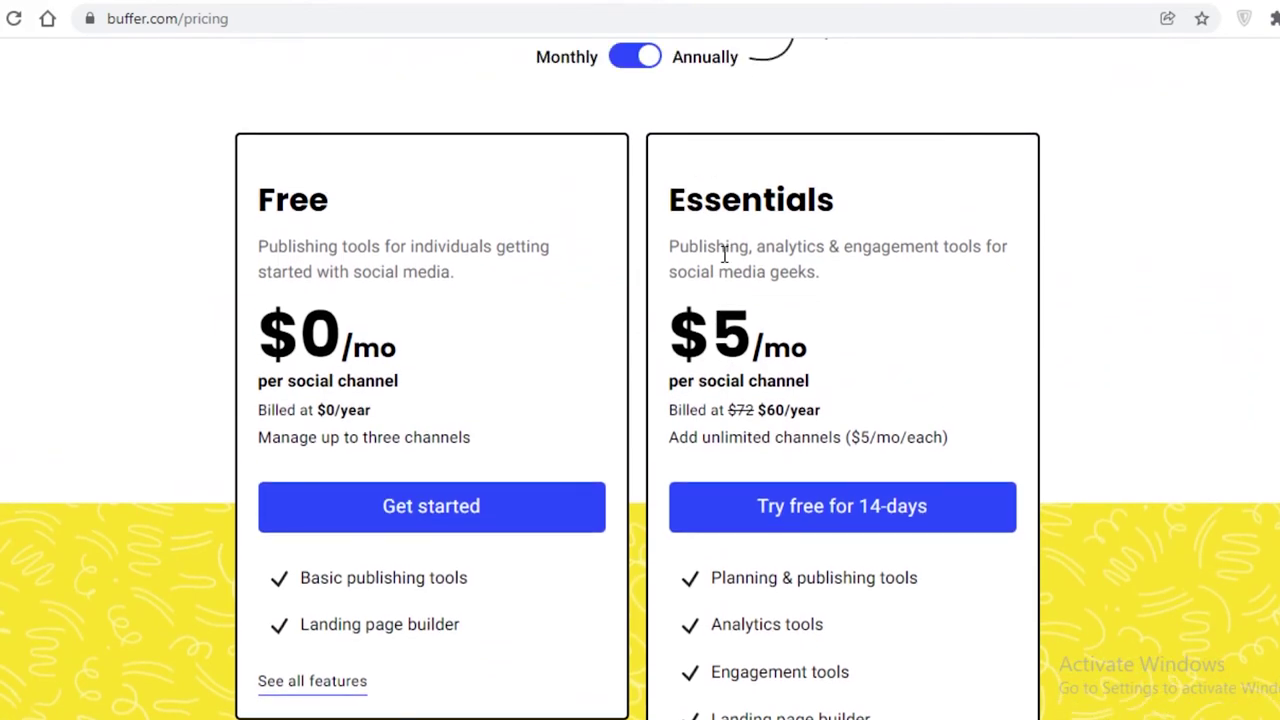
{"action": "scroll", "coordinate": [725, 257], "scroll_direction": "down", "scroll_amount": 1}
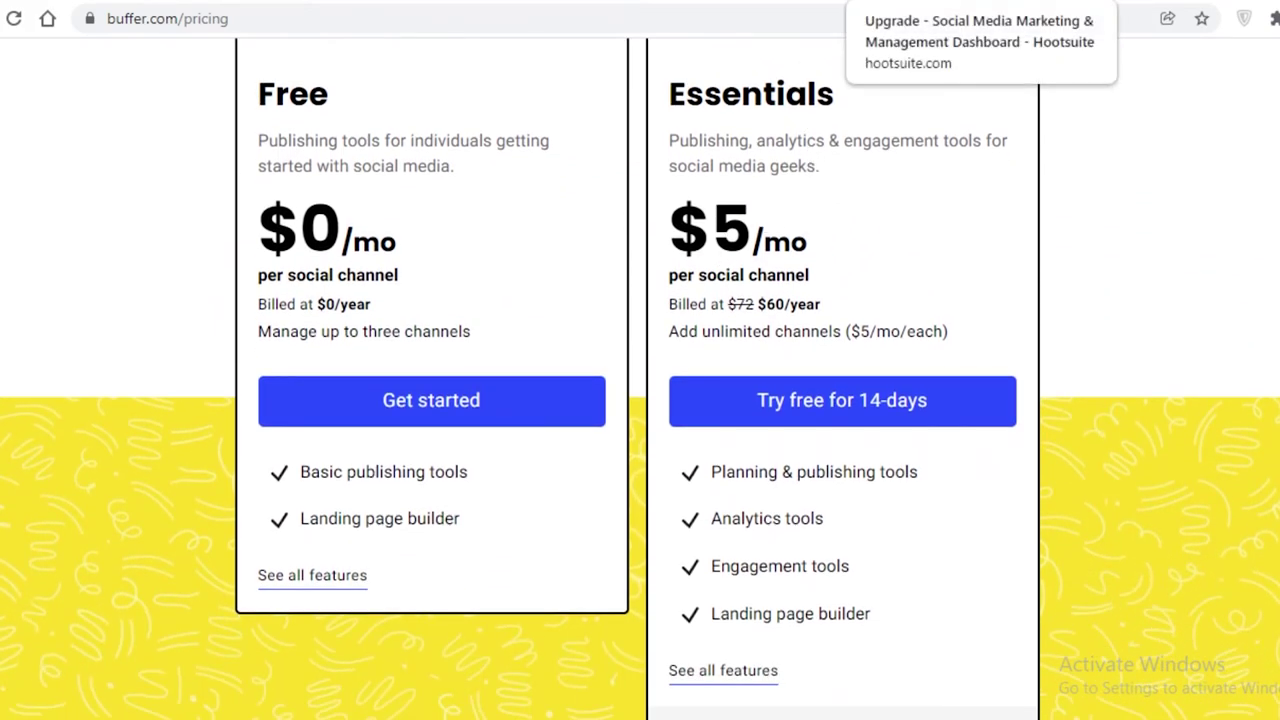
- Return to Hootsuite's upgrade page and examine the prices and core features of its four plans
{"action": "left_click", "coordinate": [930, 2]}
{"action": "scroll", "coordinate": [640, 420], "scroll_direction": "up", "scroll_amount": 1}
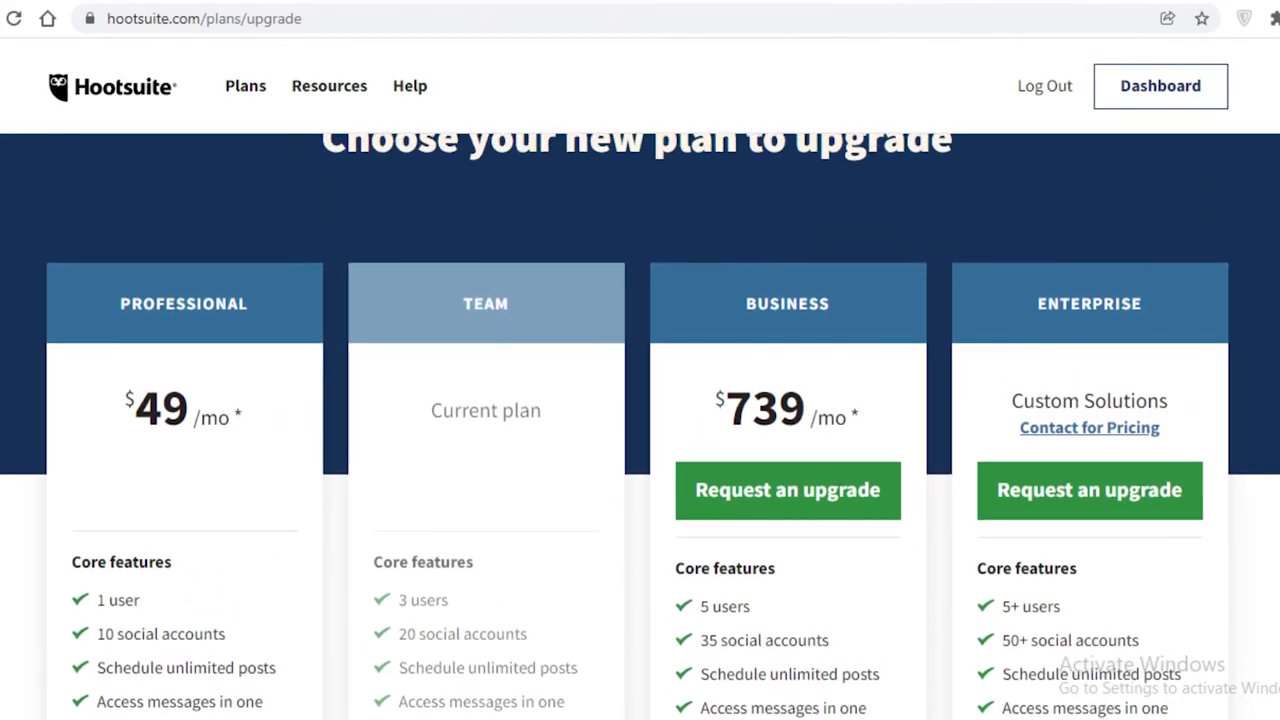
{"action": "scroll", "coordinate": [640, 420], "scroll_direction": "down", "scroll_amount": 2}
{"action": "scroll", "coordinate": [640, 420], "scroll_direction": "up", "scroll_amount": 1}
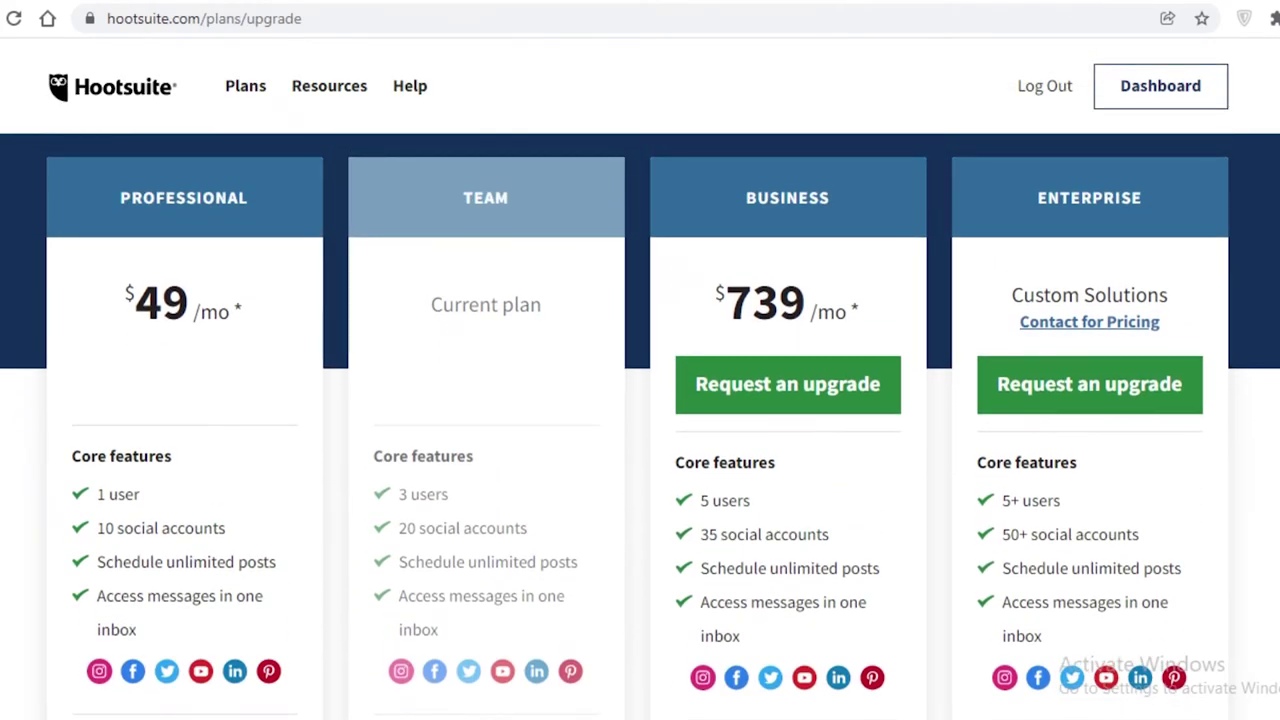
{"action": "scroll", "coordinate": [640, 420], "scroll_direction": "down", "scroll_amount": 2}
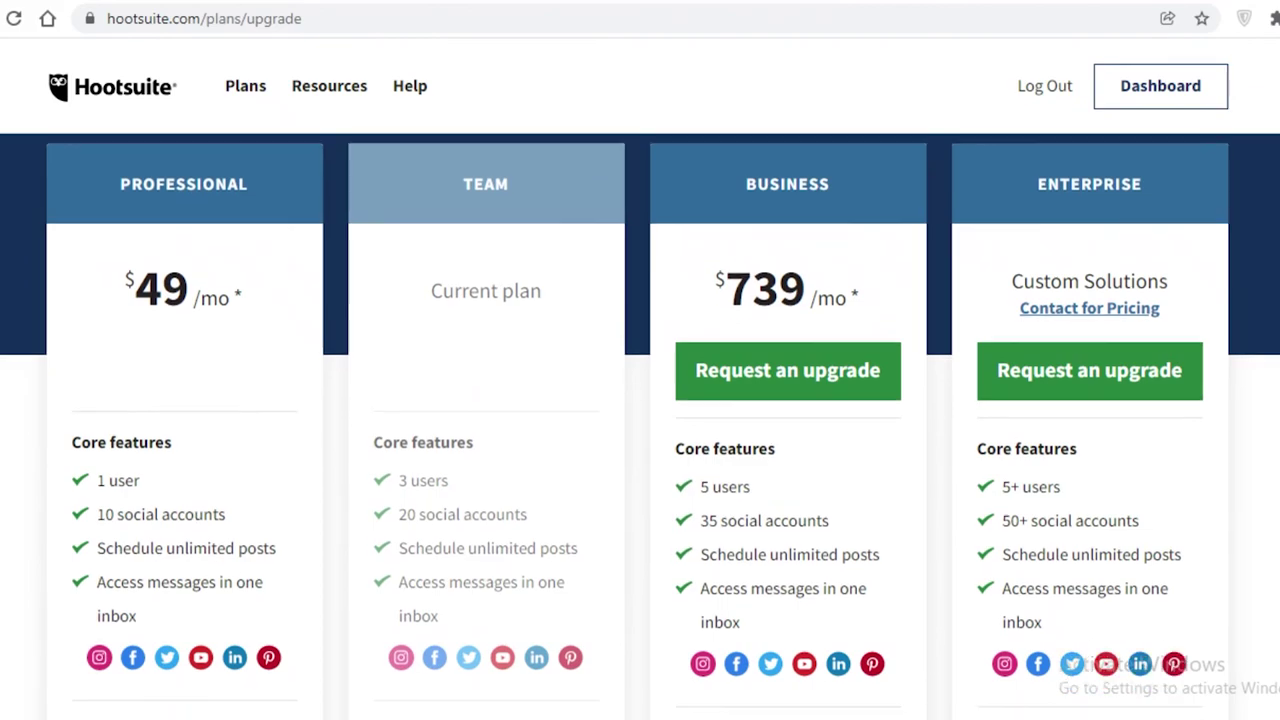
{"action": "scroll", "coordinate": [30, 543], "scroll_direction": "up", "scroll_amount": 3}
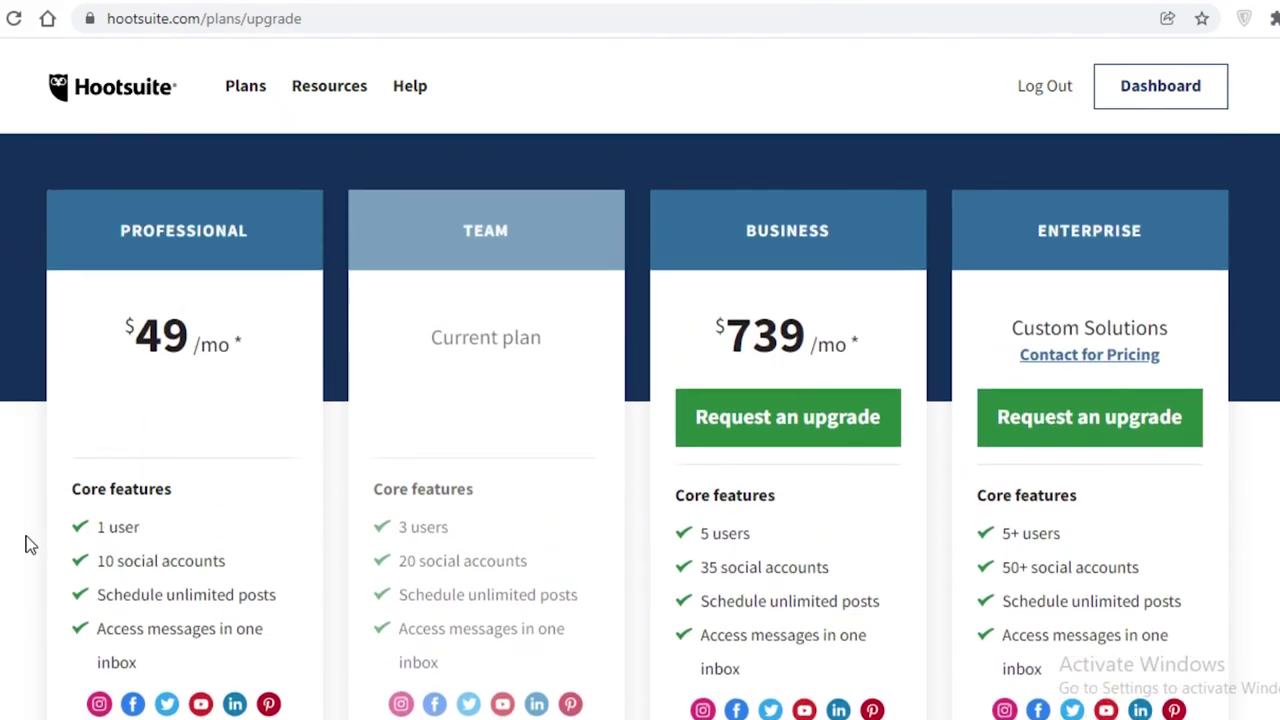
{"action": "scroll", "coordinate": [474, 157], "scroll_direction": "down", "scroll_amount": 2}
{"action": "scroll", "coordinate": [203, 262], "scroll_direction": "down", "scroll_amount": 1}
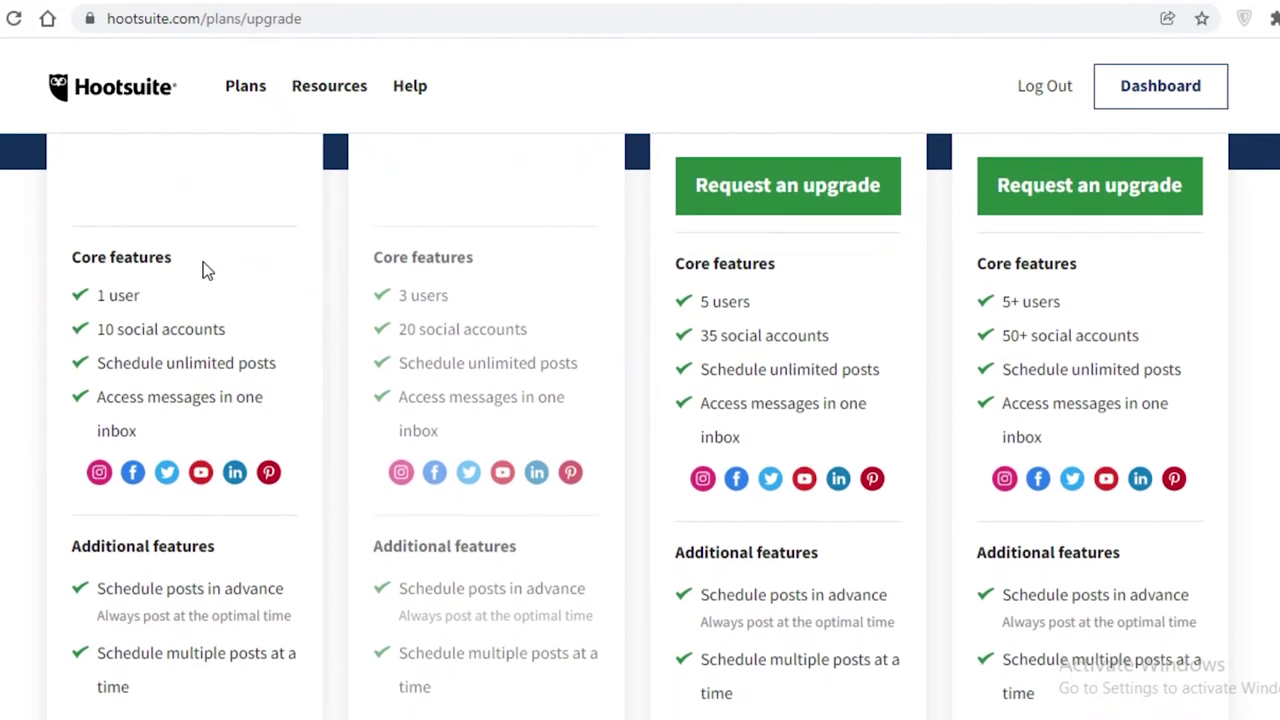
- Highlight the Professional plan's name and monthly price on Hootsuite's upgrade page, and clear the highlight
{"action": "scroll", "coordinate": [134, 197], "scroll_direction": "up", "scroll_amount": 2}
{"action": "scroll", "coordinate": [194, 306], "scroll_direction": "down", "scroll_amount": 1}
{"action": "scroll", "coordinate": [167, 222], "scroll_direction": "up", "scroll_amount": 1}
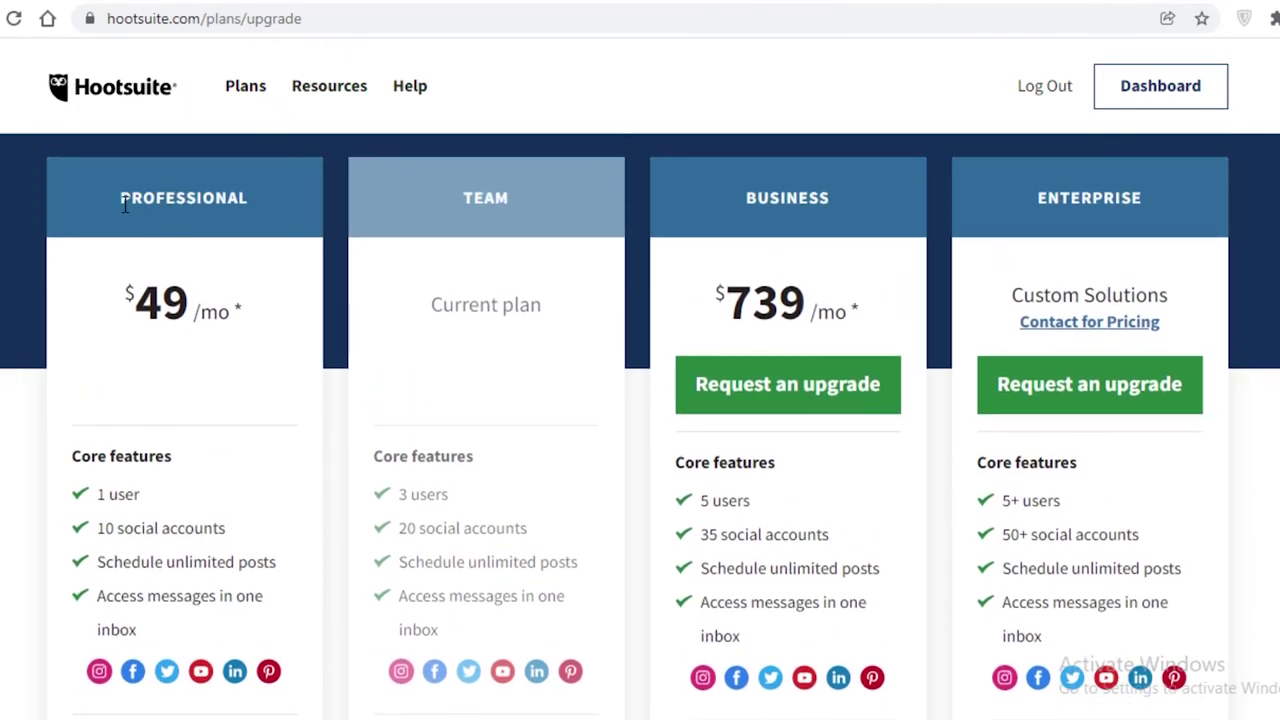
{"action": "left_click_drag", "start_coordinate": [270, 218], "coordinate": [237, 334]}
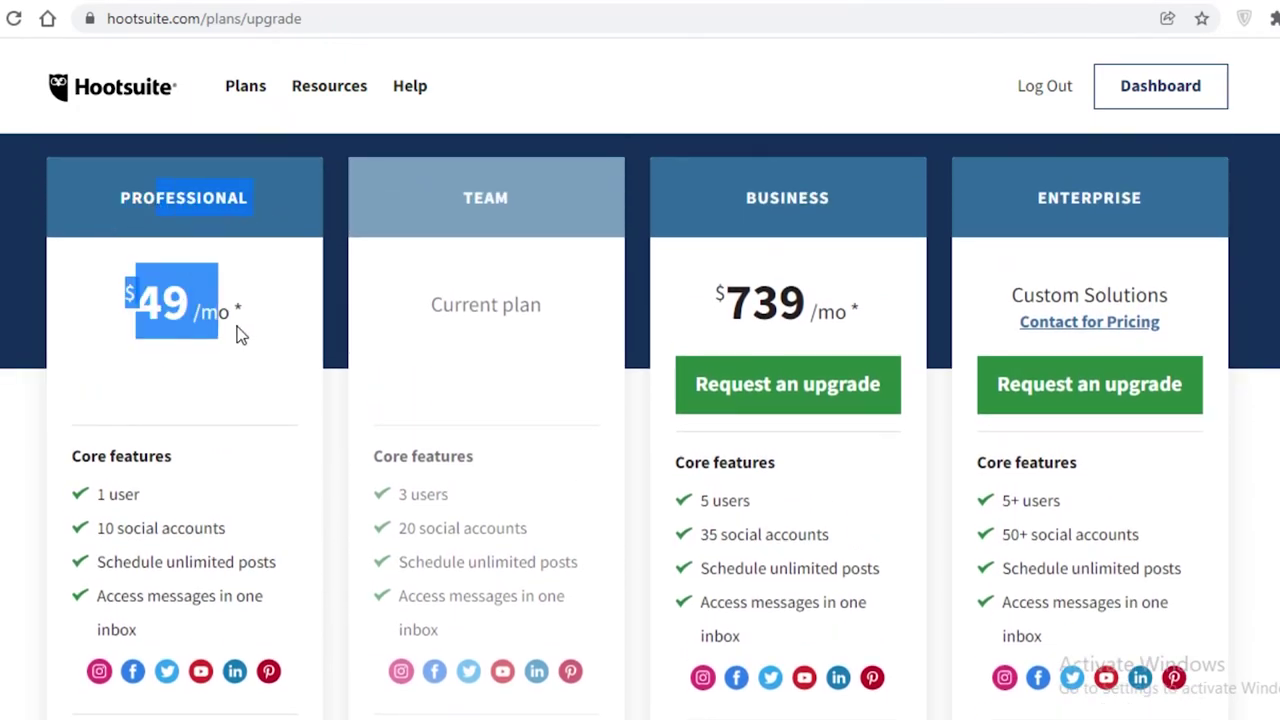
{"action": "left_click", "coordinate": [183, 385]}
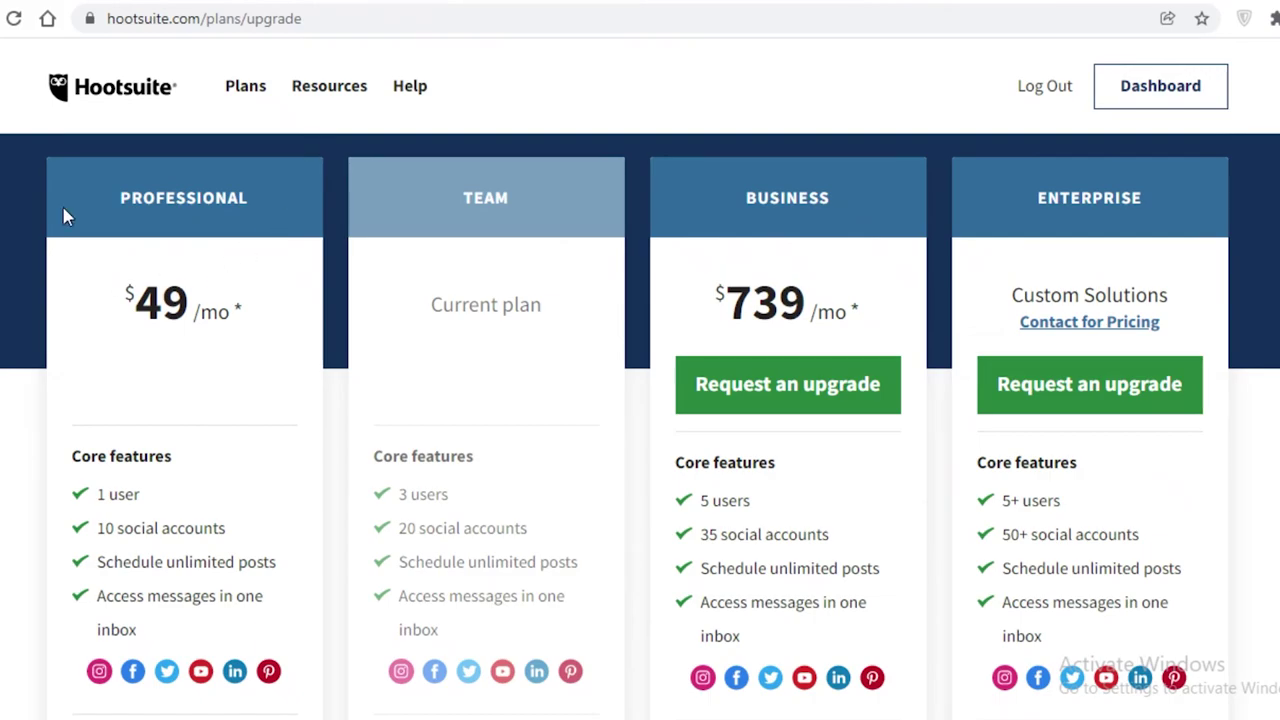
- Switch to Buffer's pricing page and review what the Free and Essentials plans include
{"action": "left_click", "coordinate": [912, 8]}
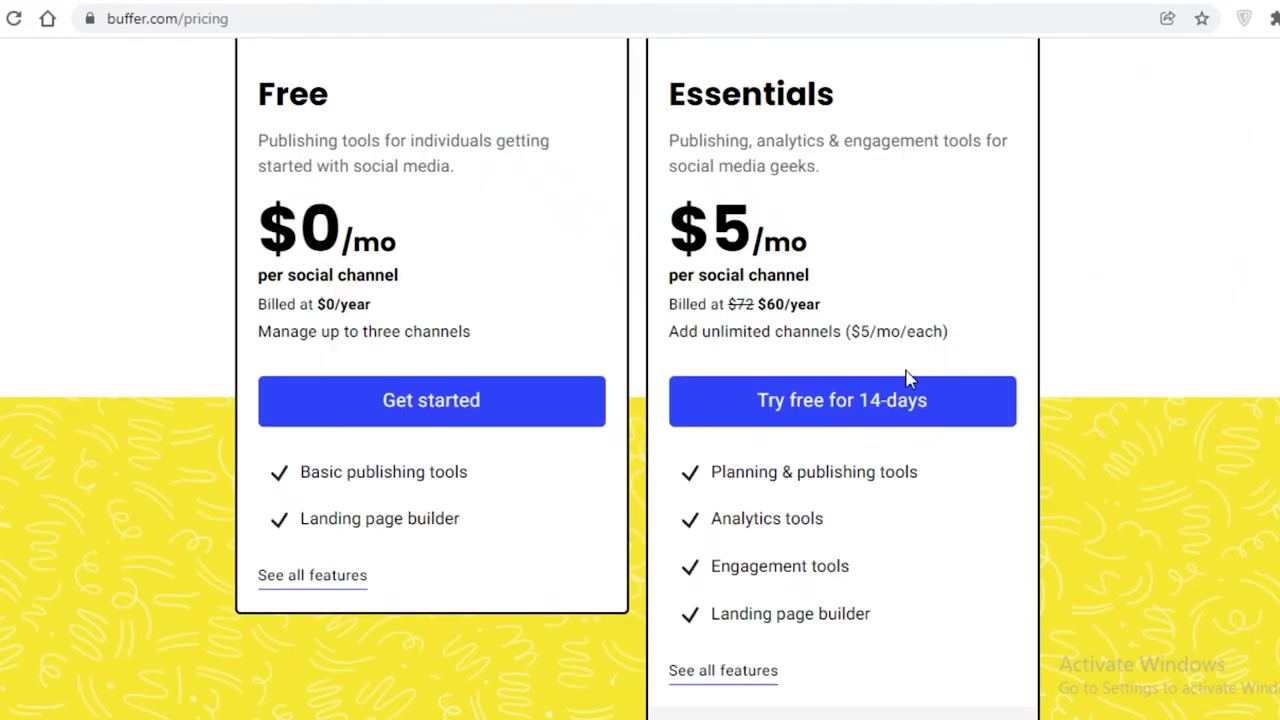
{"action": "scroll", "coordinate": [905, 378], "scroll_direction": "down", "scroll_amount": 2}
{"action": "scroll", "coordinate": [911, 403], "scroll_direction": "up", "scroll_amount": 1}
- Go back to Hootsuite's upgrade page and examine the core and additional features listed under each plan
{"action": "key", "text": "ctrl+Tab"}
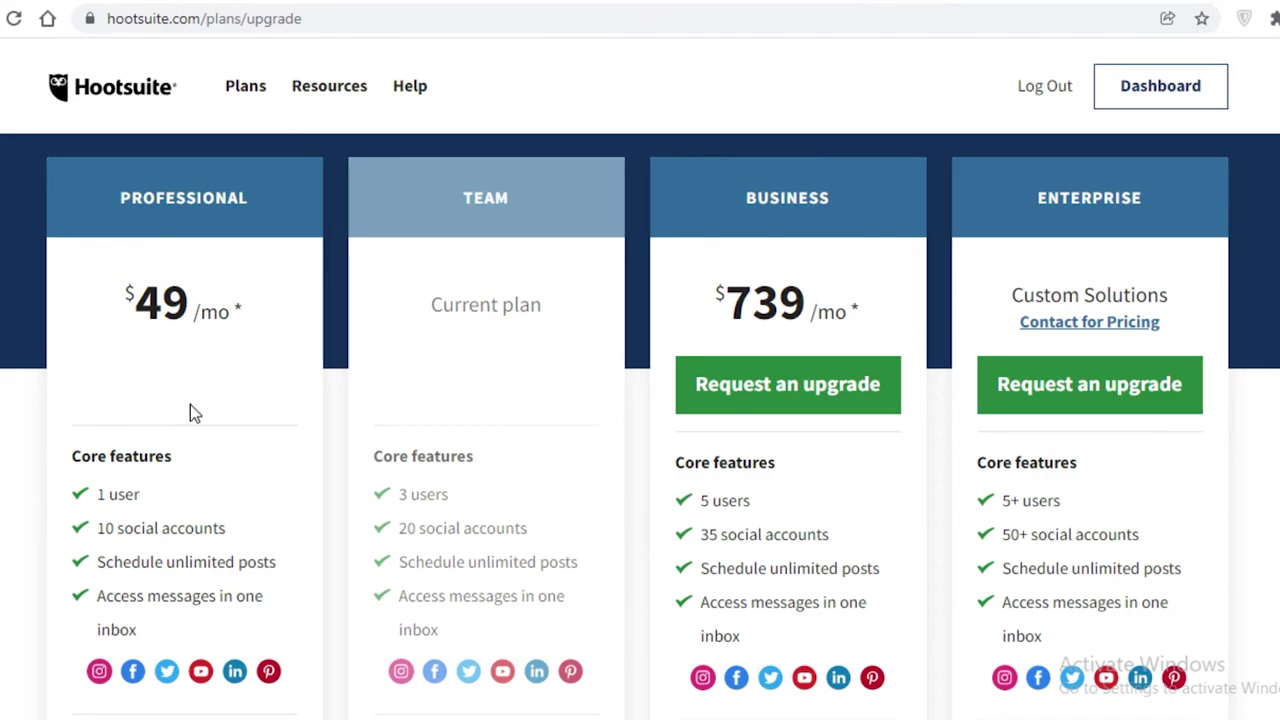
{"action": "scroll", "coordinate": [41, 653], "scroll_direction": "down", "scroll_amount": 3}
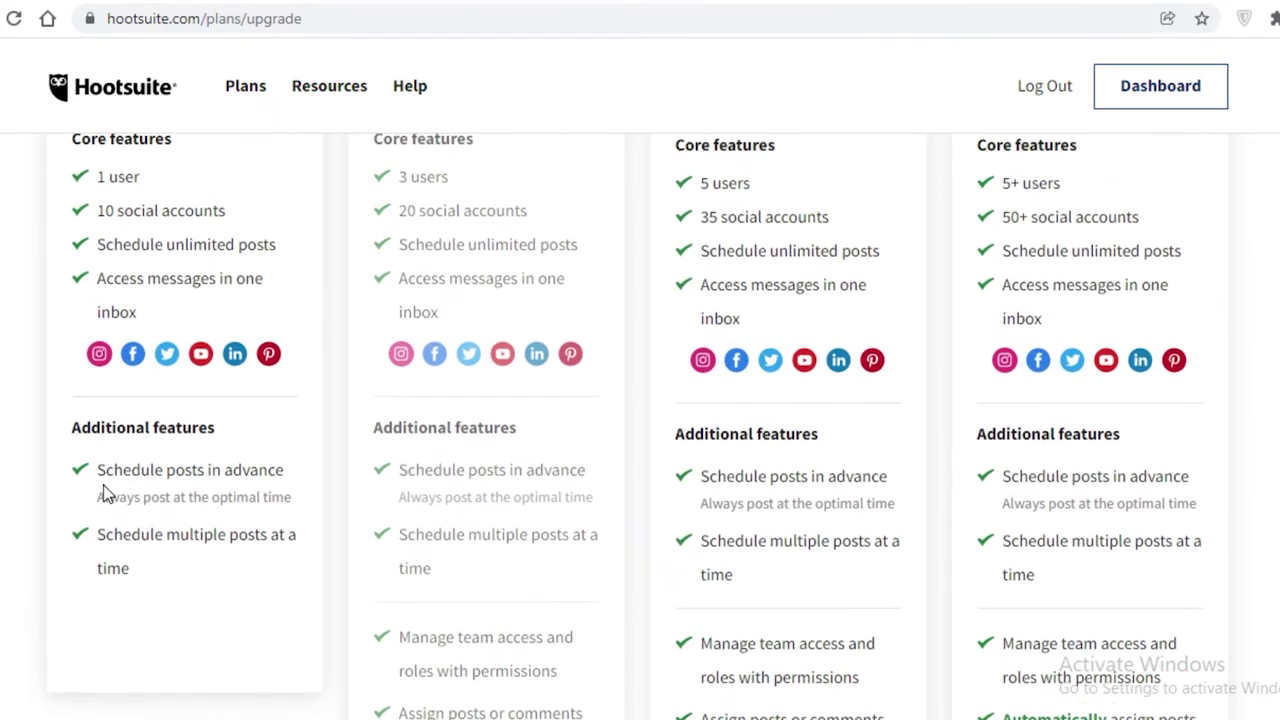
{"action": "scroll", "coordinate": [96, 487], "scroll_direction": "up", "scroll_amount": 1}
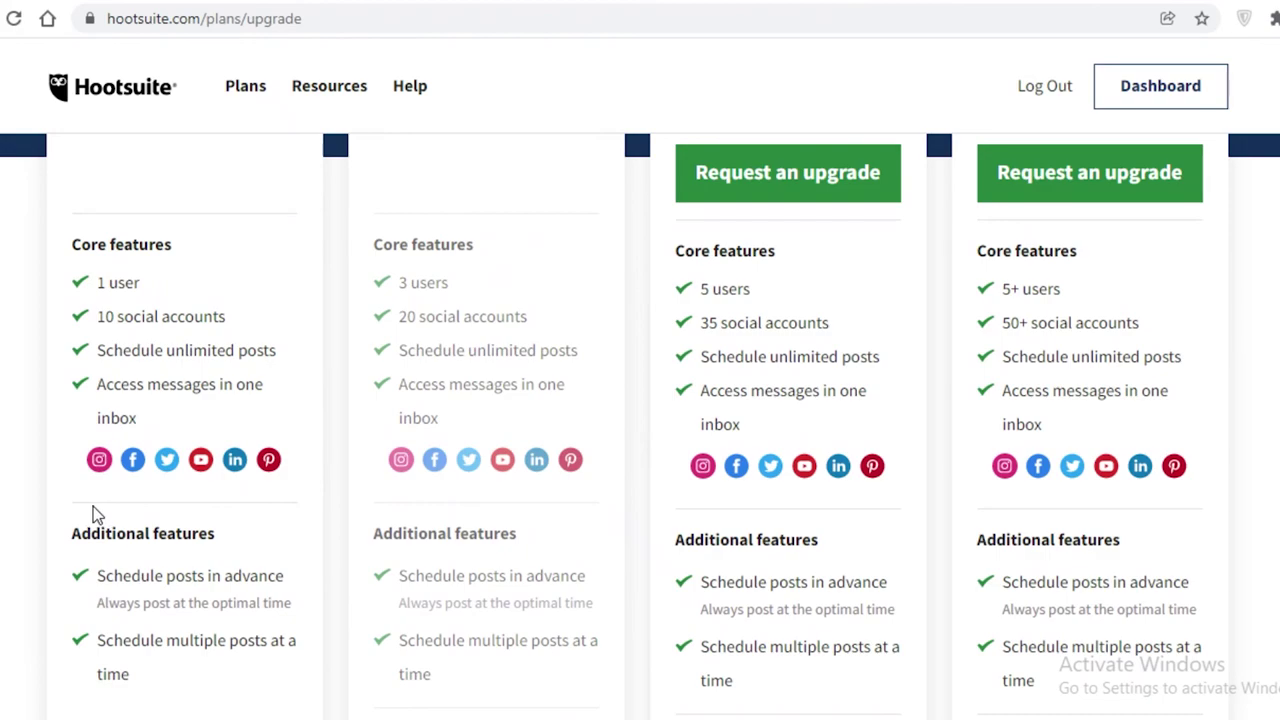
{"action": "scroll", "coordinate": [93, 510], "scroll_direction": "down", "scroll_amount": 2}
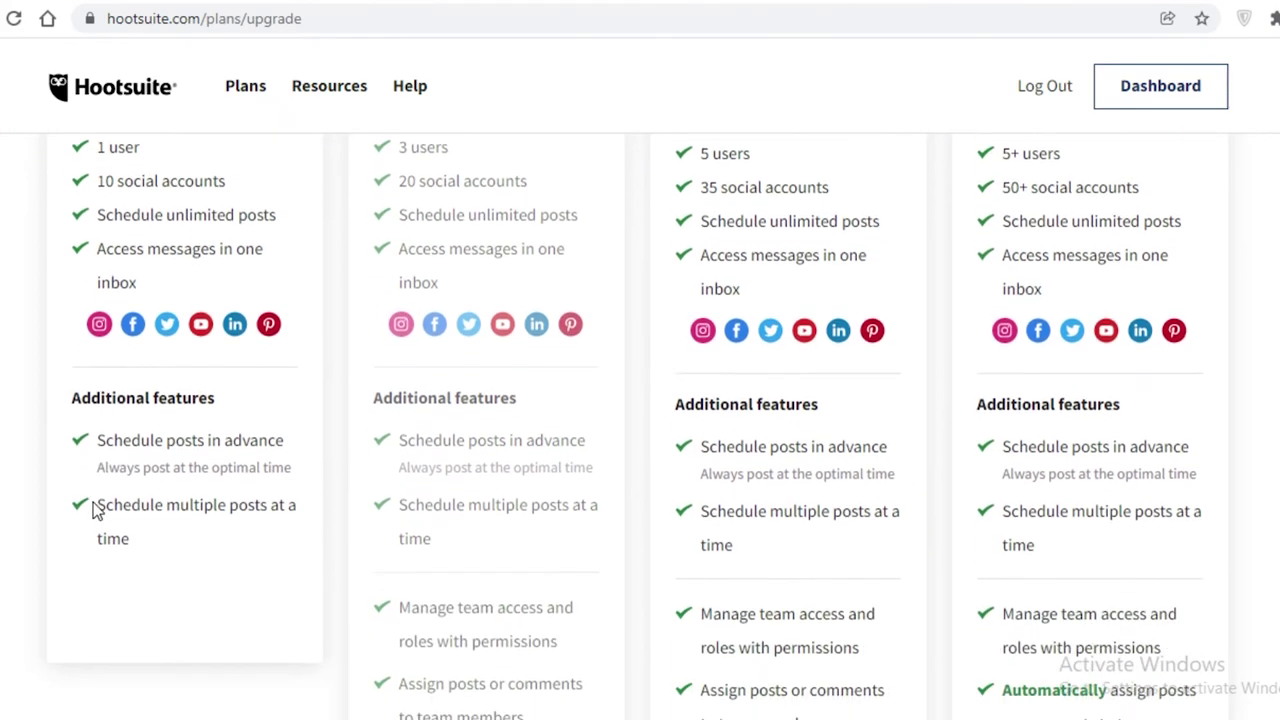
{"action": "scroll", "coordinate": [93, 510], "scroll_direction": "down", "scroll_amount": 1}
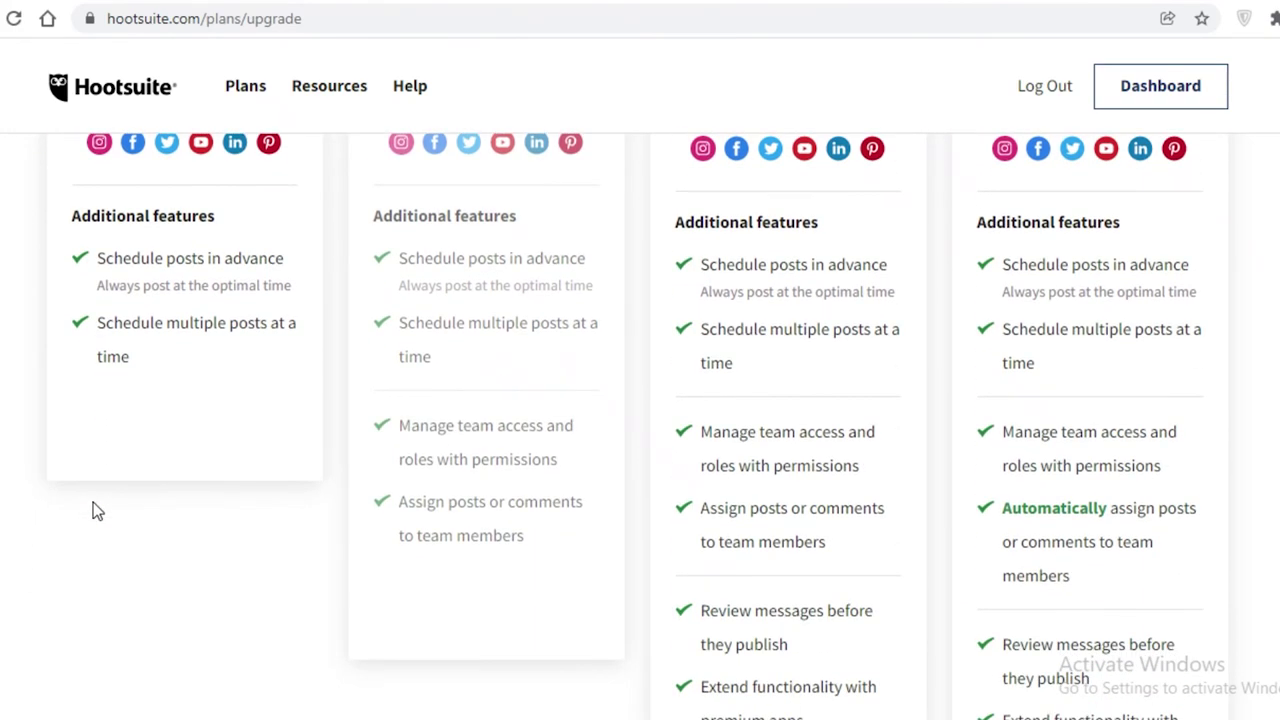
{"action": "scroll", "coordinate": [93, 506], "scroll_direction": "down", "scroll_amount": 1}
{"action": "scroll", "coordinate": [92, 523], "scroll_direction": "up", "scroll_amount": 6}
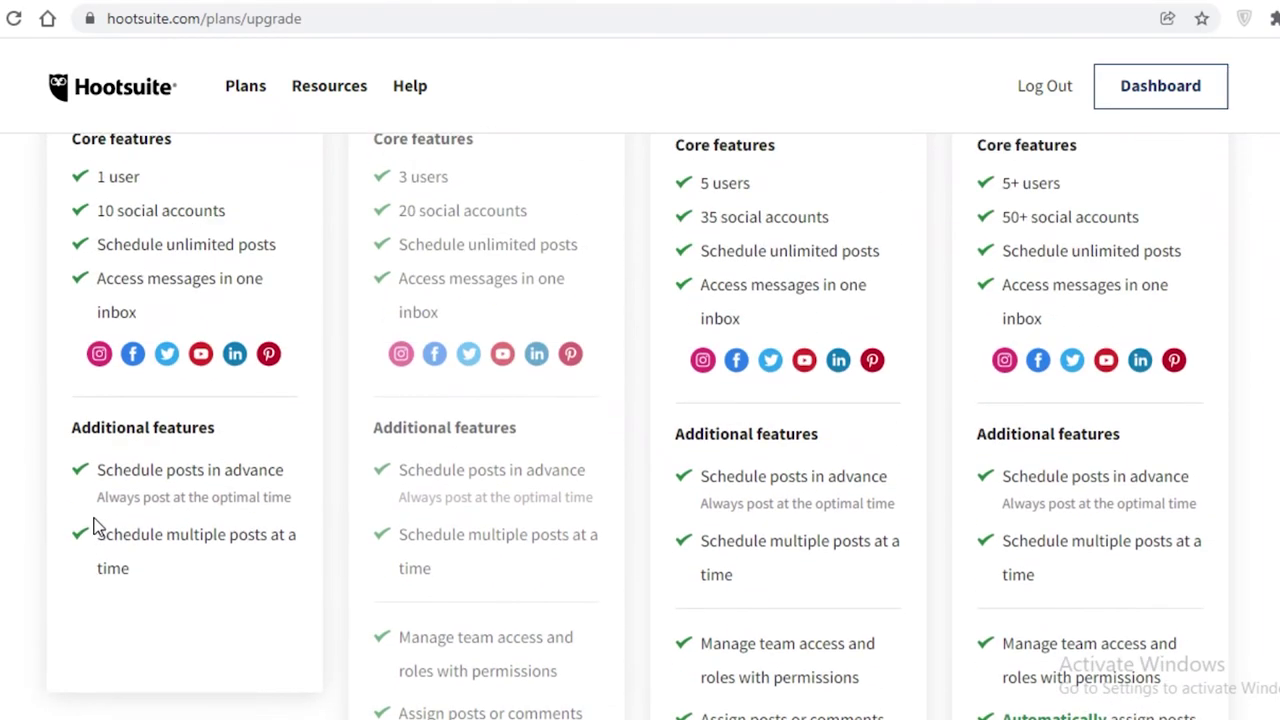
{"action": "scroll", "coordinate": [115, 480], "scroll_direction": "up", "scroll_amount": 2}
{"action": "scroll", "coordinate": [330, 330], "scroll_direction": "down", "scroll_amount": 5}
{"action": "scroll", "coordinate": [221, 337], "scroll_direction": "up", "scroll_amount": 3}
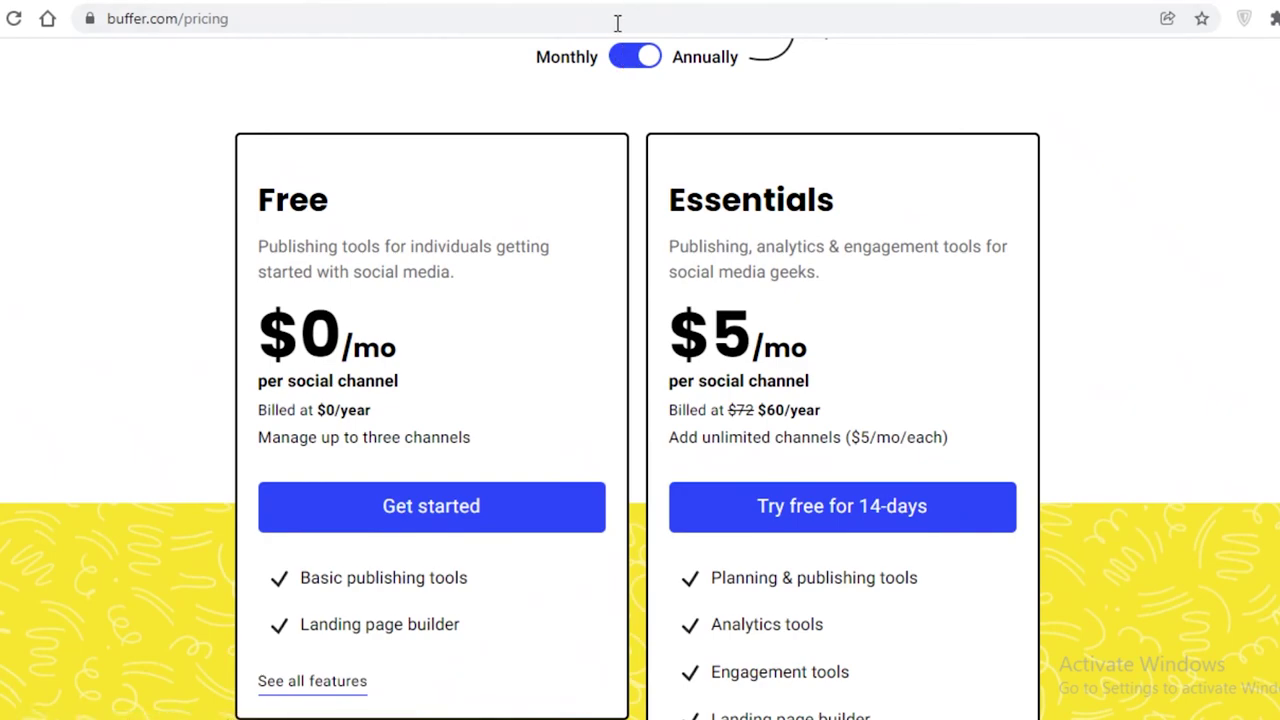
- Switch Buffer's pricing page to monthly billing and view the plan prices
{"action": "left_click", "coordinate": [645, 56]}
{"action": "scroll", "coordinate": [331, 252], "scroll_direction": "down", "scroll_amount": 1}
{"action": "scroll", "coordinate": [557, 146], "scroll_direction": "up", "scroll_amount": 1}
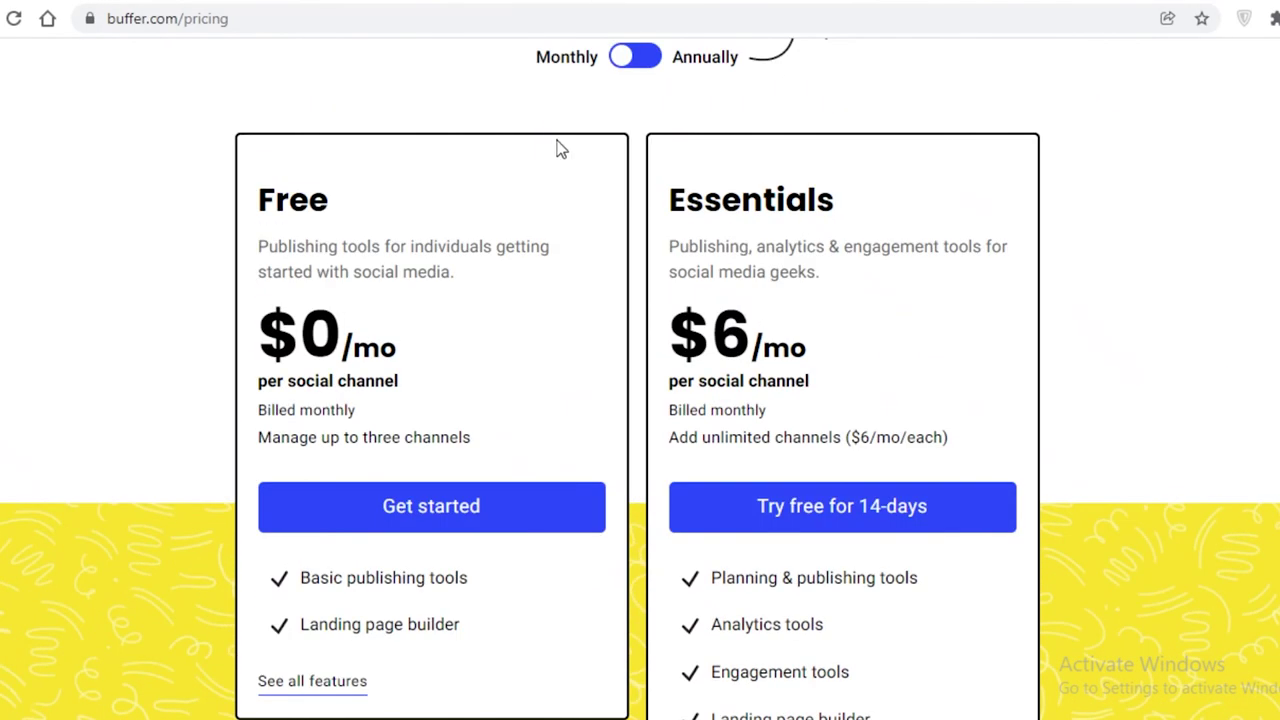
- Switch Buffer's pricing page back to annual billing and review the Free and Essentials plan prices and features
{"action": "left_click", "coordinate": [622, 58]}
{"action": "scroll", "coordinate": [266, 245], "scroll_direction": "down", "scroll_amount": 2}
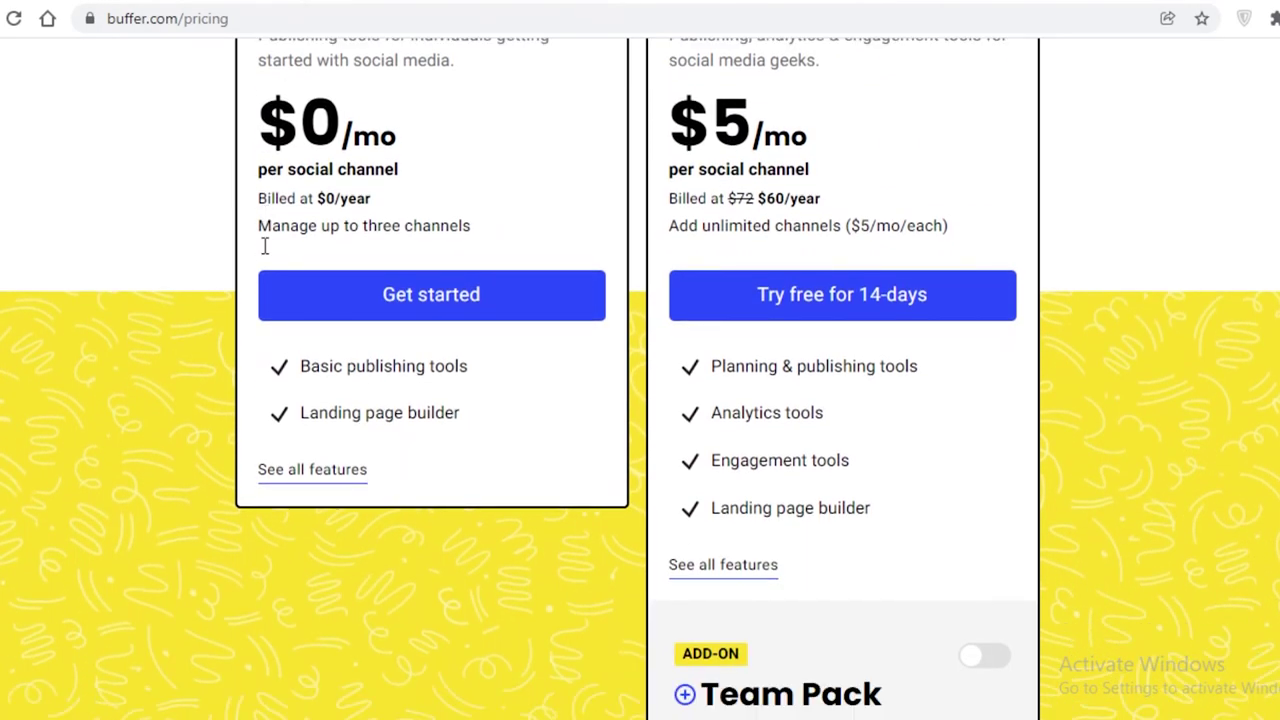
{"action": "scroll", "coordinate": [505, 340], "scroll_direction": "up", "scroll_amount": 1}
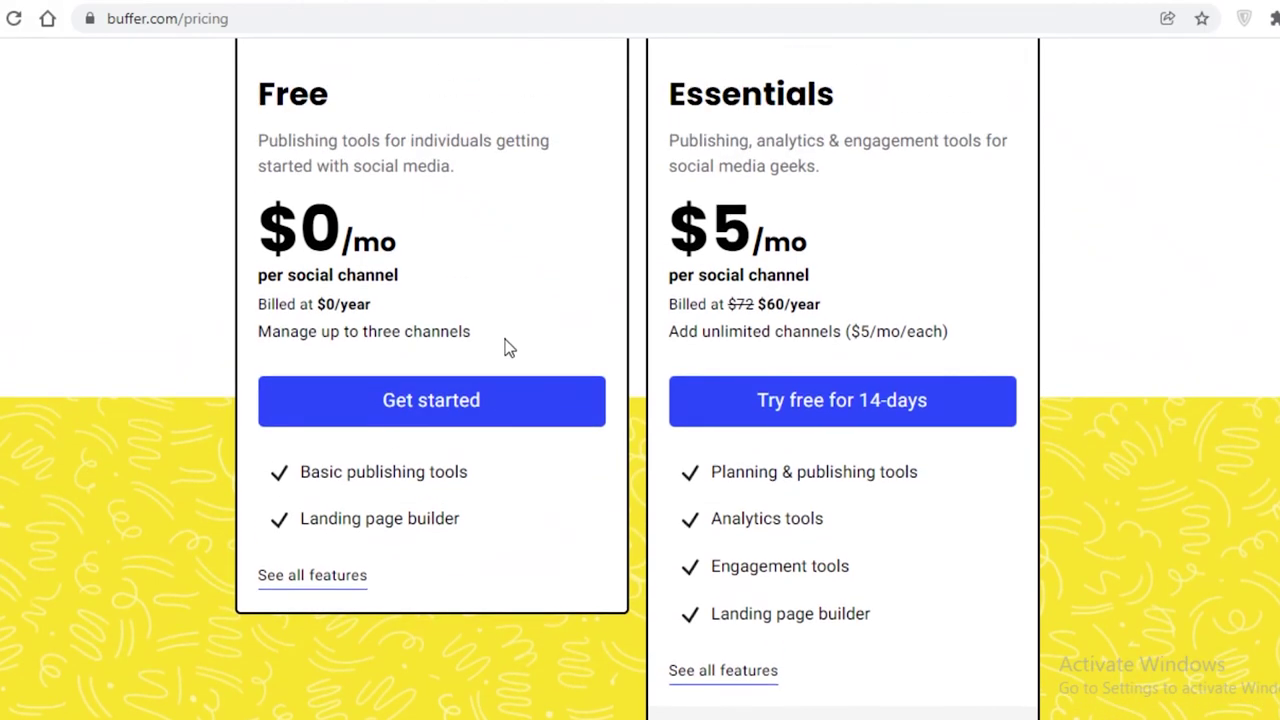
{"action": "scroll", "coordinate": [424, 300], "scroll_direction": "up", "scroll_amount": 1}
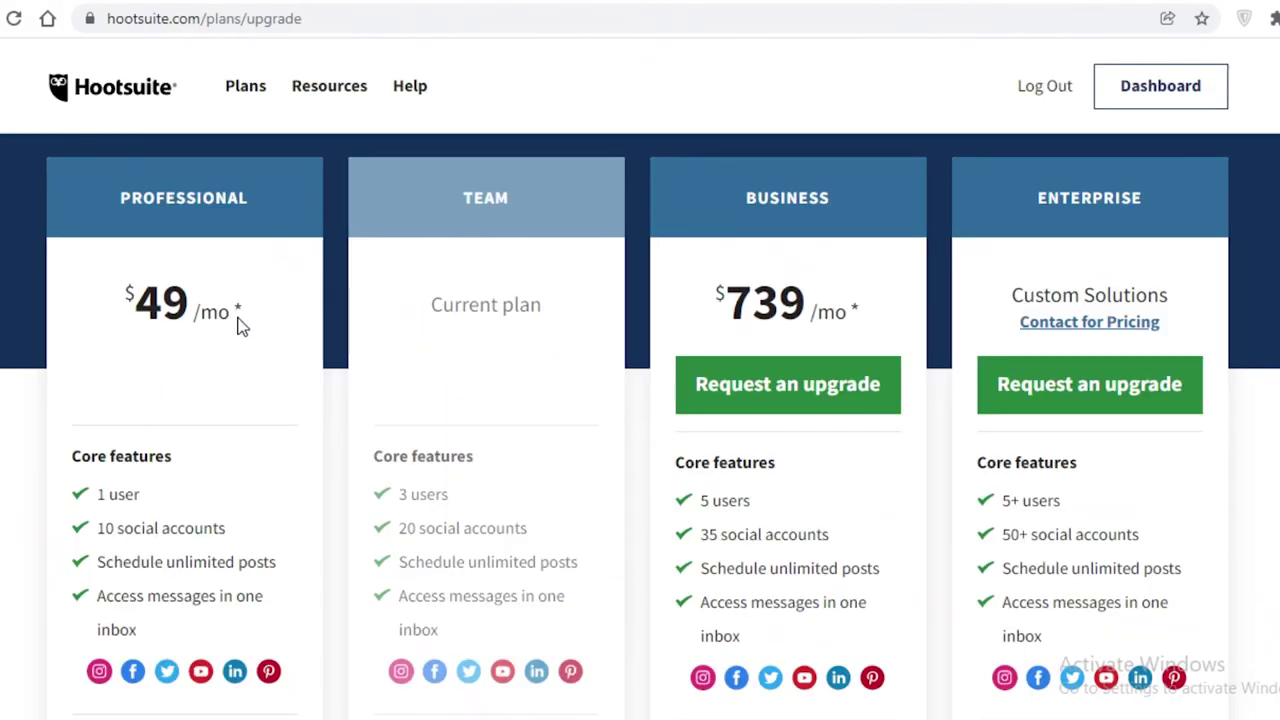
- Switch to Hootsuite's upgrade page and compare the prices, core features and additional features of its four plans
{"action": "scroll", "coordinate": [240, 325], "scroll_direction": "up", "scroll_amount": 1}
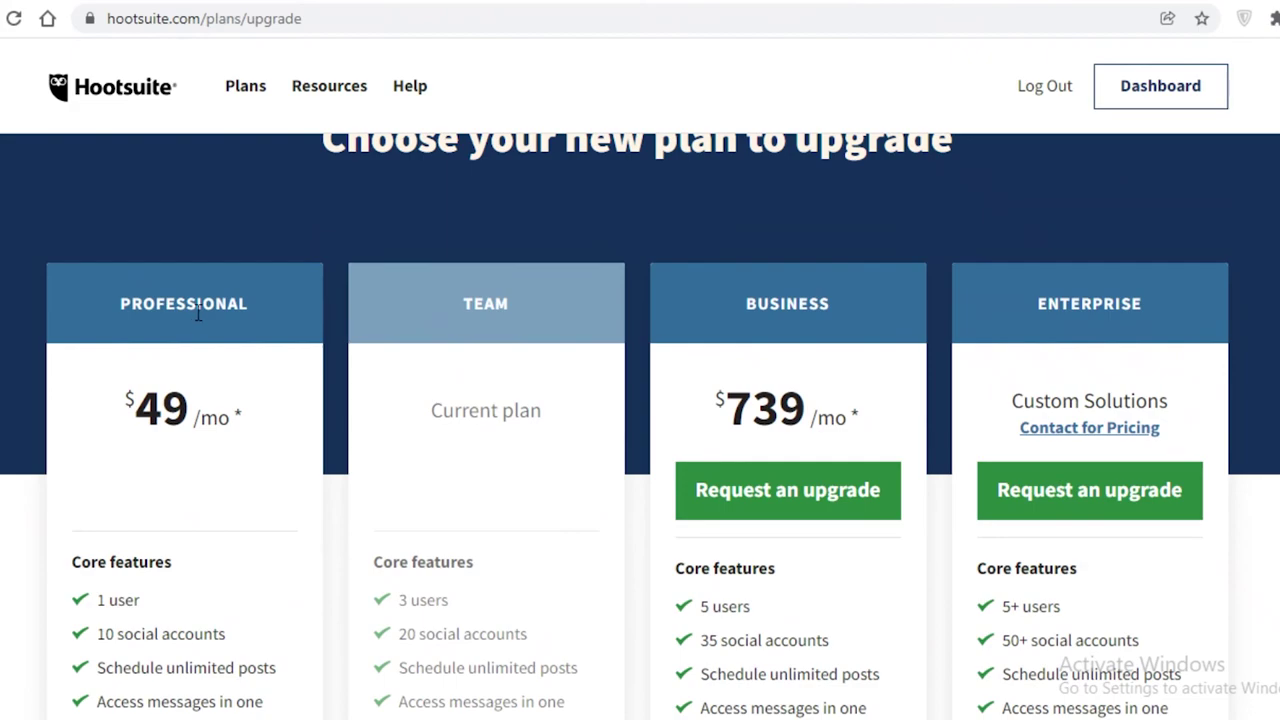
{"action": "scroll", "coordinate": [197, 314], "scroll_direction": "up", "scroll_amount": 1}
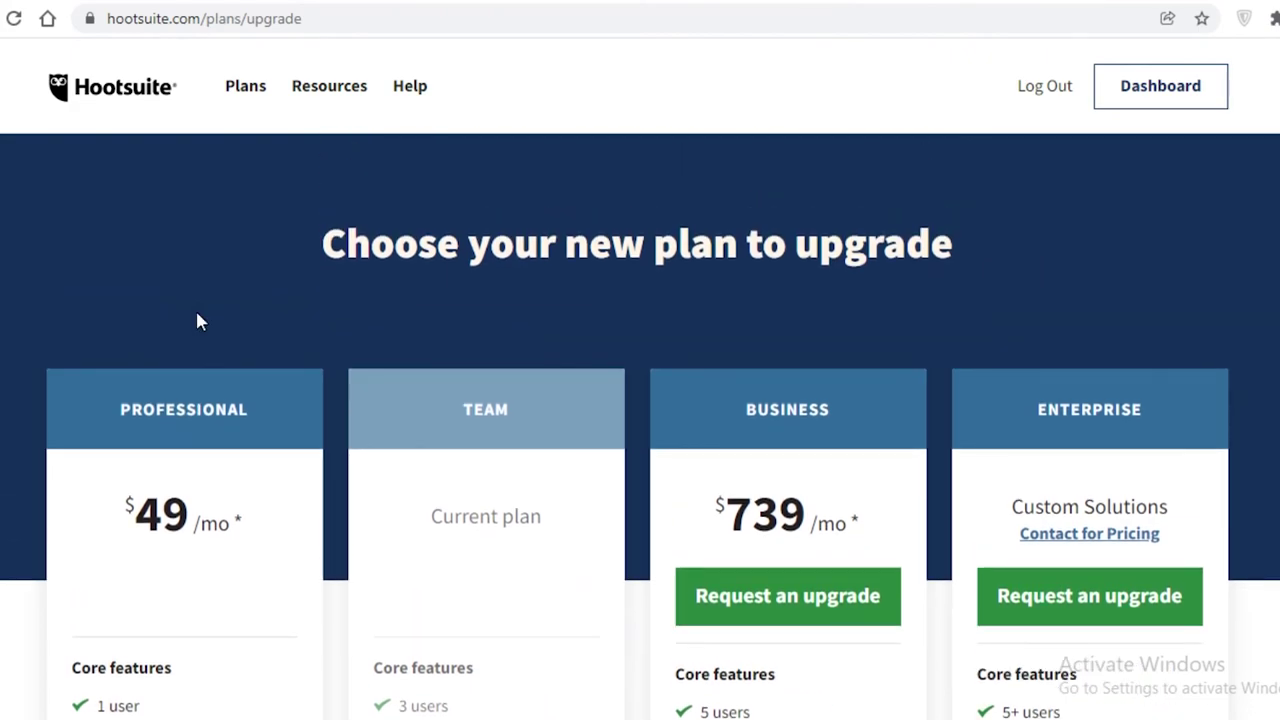
{"action": "scroll", "coordinate": [197, 318], "scroll_direction": "down", "scroll_amount": 2}
{"action": "scroll", "coordinate": [203, 318], "scroll_direction": "down", "scroll_amount": 1}
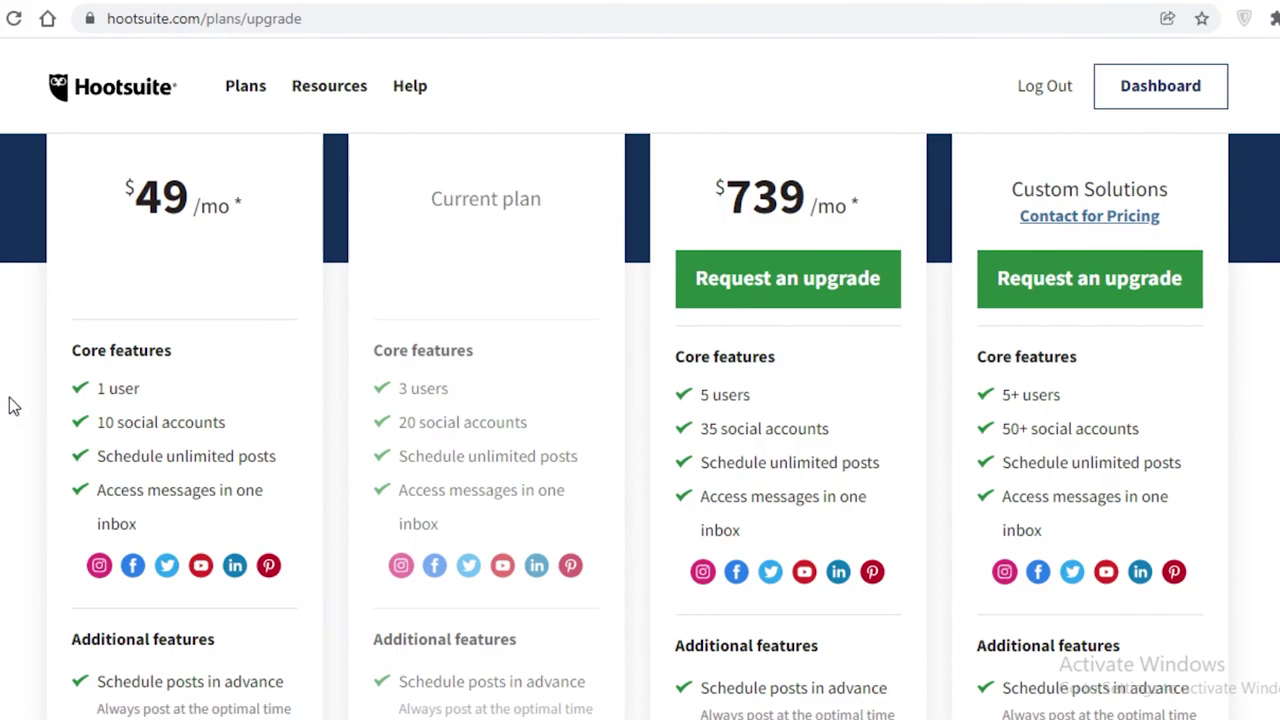
{"action": "scroll", "coordinate": [15, 400], "scroll_direction": "down", "scroll_amount": 3}
{"action": "scroll", "coordinate": [15, 400], "scroll_direction": "up", "scroll_amount": 3}
{"action": "scroll", "coordinate": [140, 517], "scroll_direction": "down", "scroll_amount": 1}
{"action": "scroll", "coordinate": [116, 502], "scroll_direction": "up", "scroll_amount": 2}
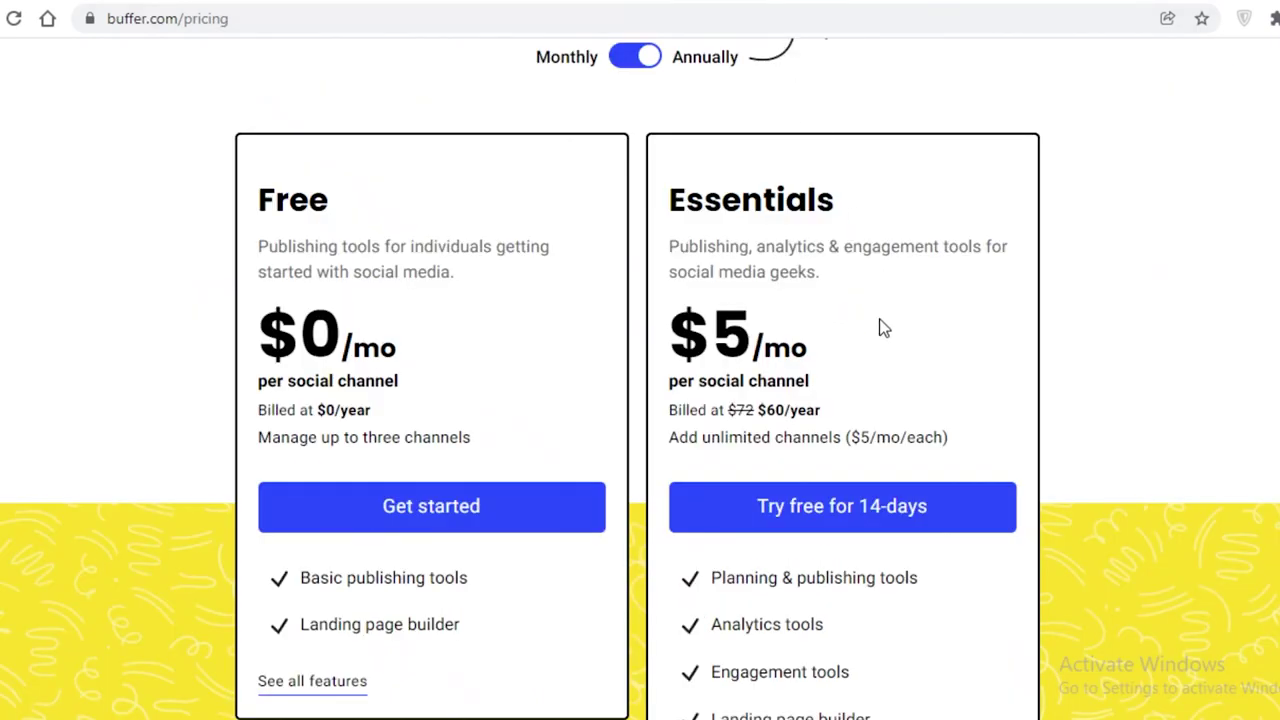
- Return to Buffer's pricing page and examine the annually billed Free and Essentials plans against Hootsuite's offer
{"action": "scroll", "coordinate": [876, 300], "scroll_direction": "up", "scroll_amount": 1}
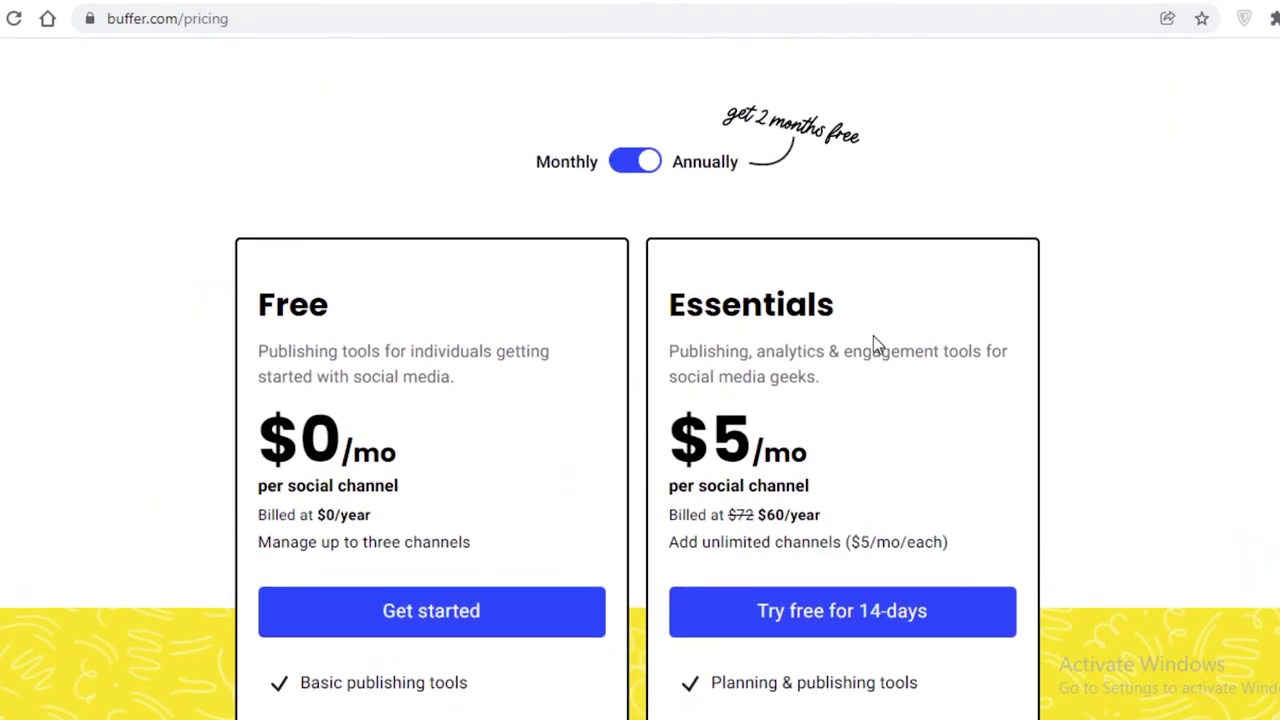
{"action": "scroll", "coordinate": [873, 345], "scroll_direction": "down", "scroll_amount": 1}
{"action": "scroll", "coordinate": [873, 345], "scroll_direction": "down", "scroll_amount": 1}
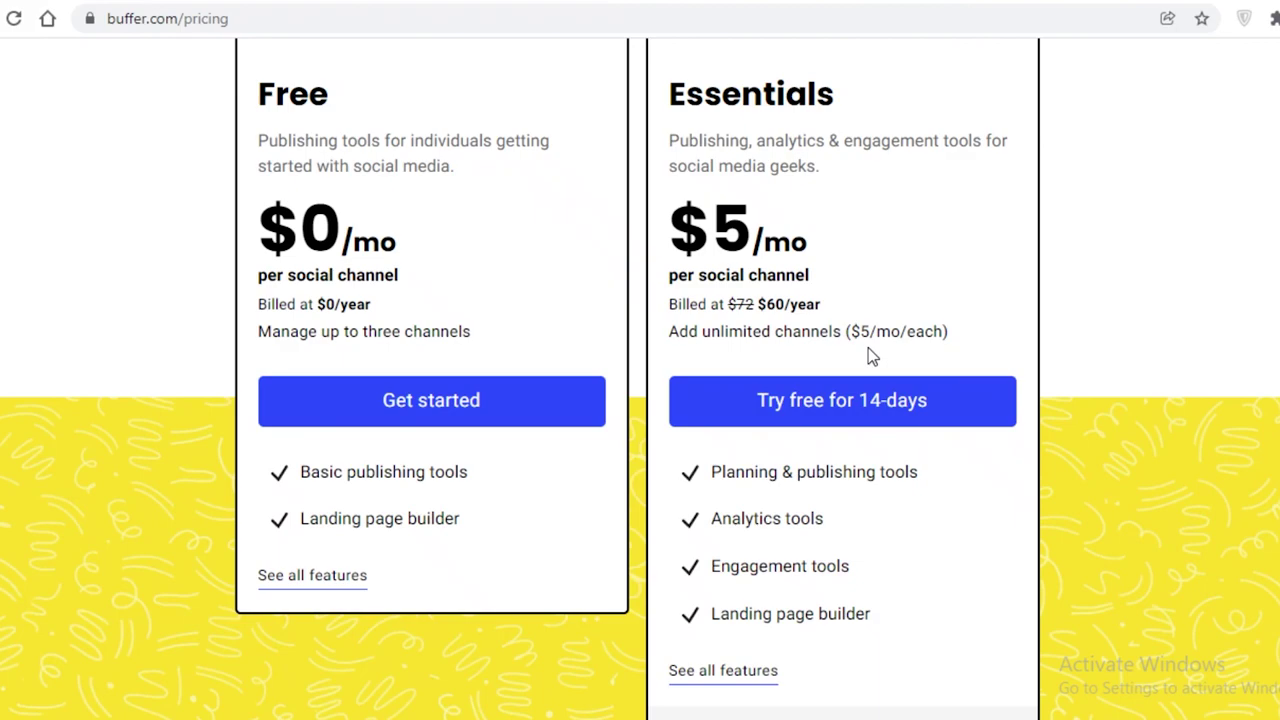
{"action": "scroll", "coordinate": [868, 352], "scroll_direction": "up", "scroll_amount": 3}
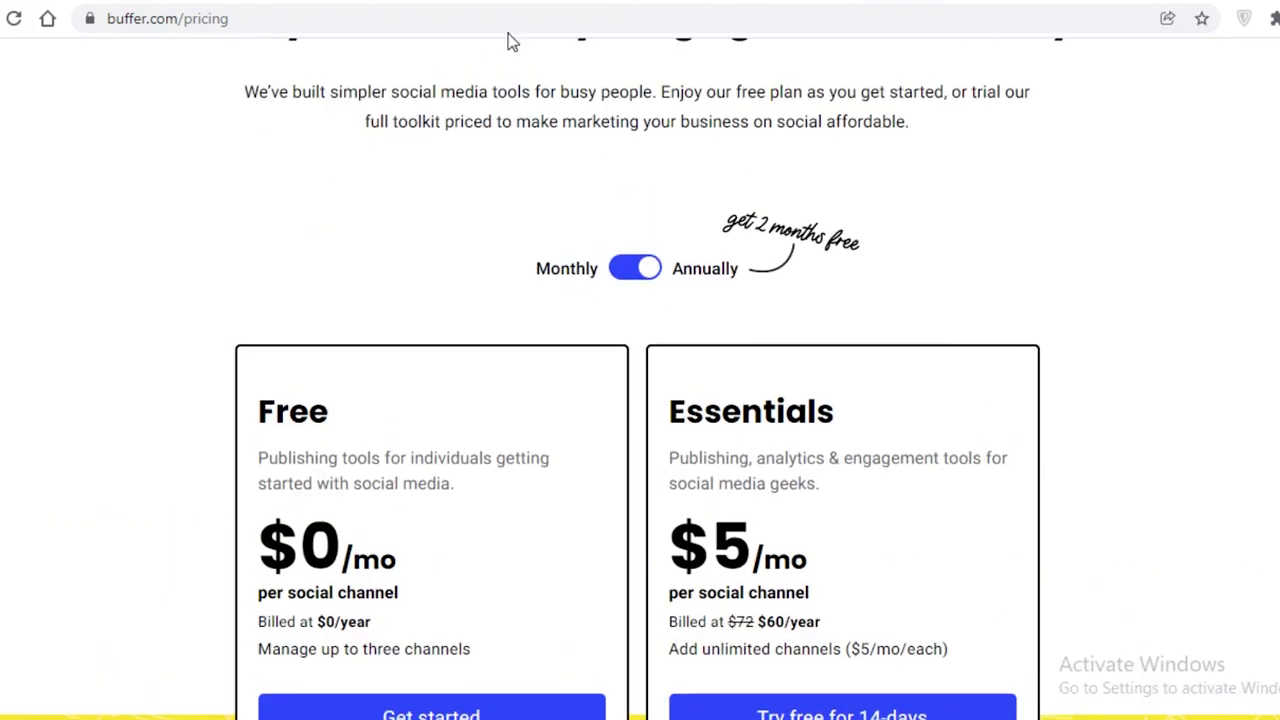
{"action": "scroll", "coordinate": [770, 240], "scroll_direction": "down", "scroll_amount": 1}
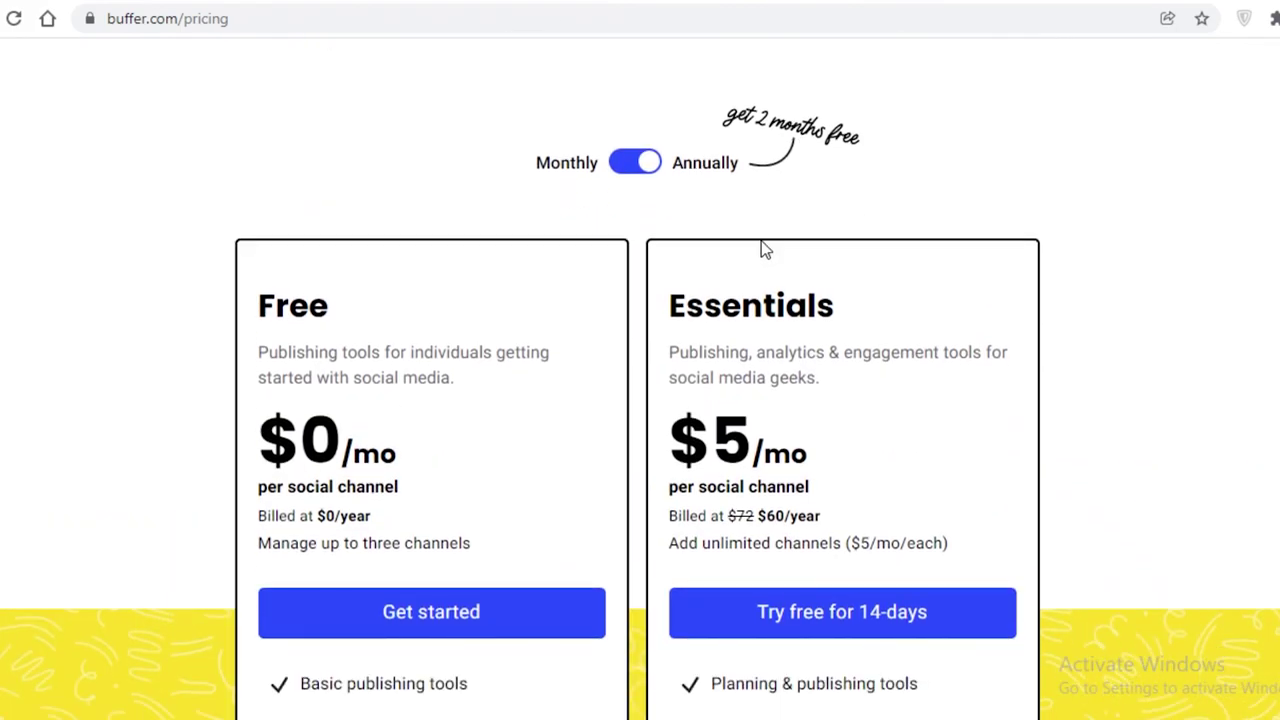